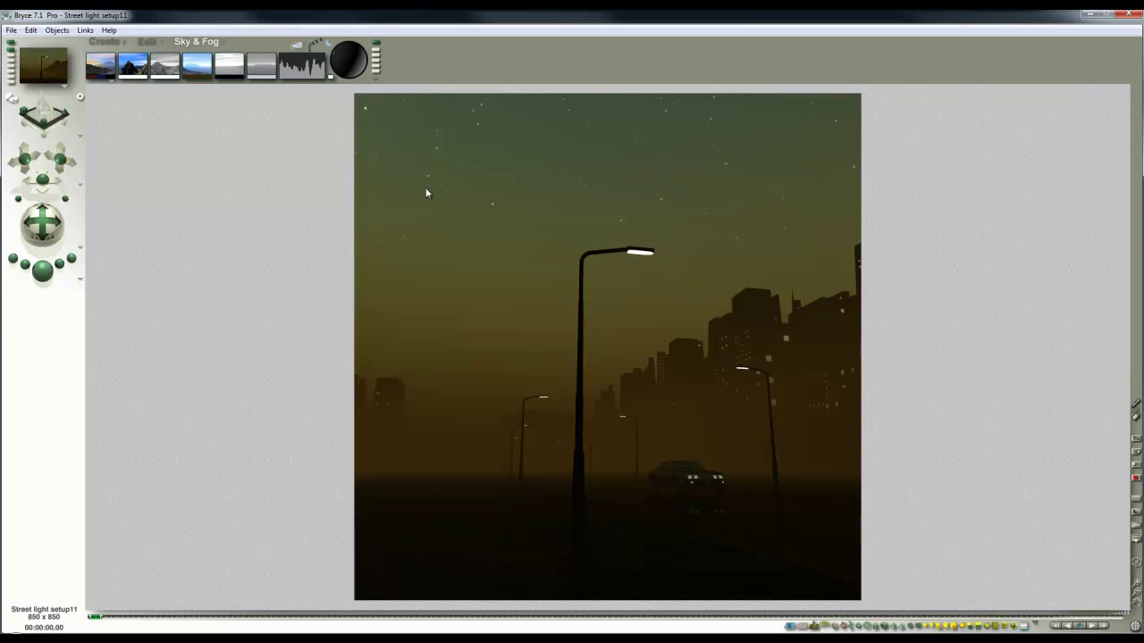
Step: Switch to the browser and look through the Bryce Downloads page and the Bryce Pro Cloudscapes 7 - Night Cloud product page
{"action": "key", "text": "Escape"}
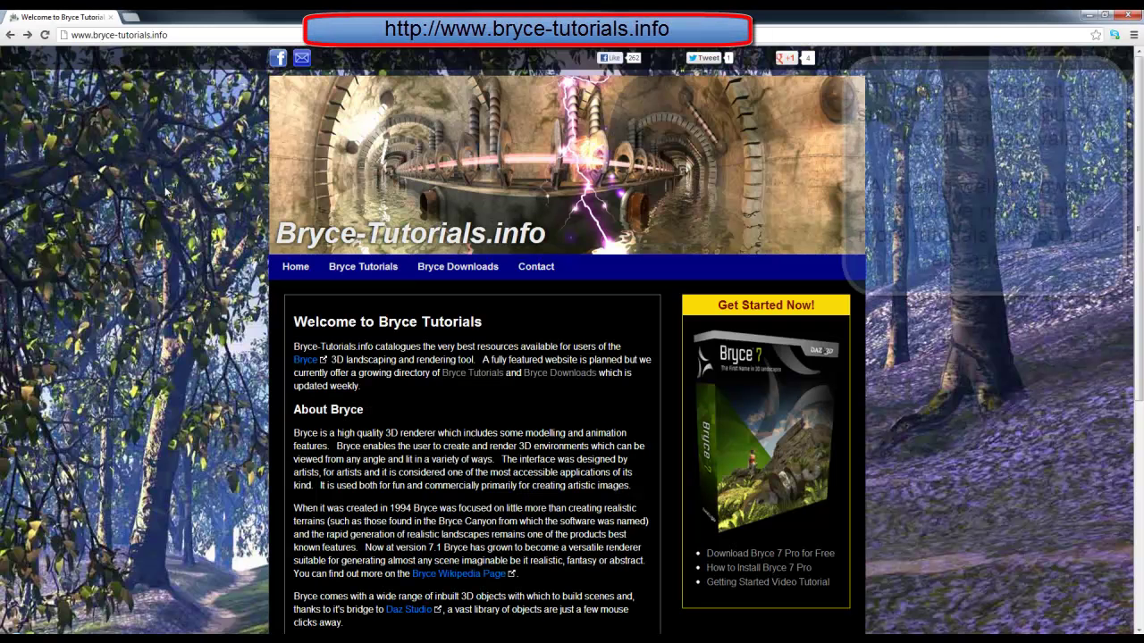
{"action": "left_click", "coordinate": [444, 268]}
{"action": "scroll", "coordinate": [438, 388], "scroll_direction": "down", "scroll_amount": 10}
{"action": "scroll", "coordinate": [438, 388], "scroll_direction": "down", "scroll_amount": 10}
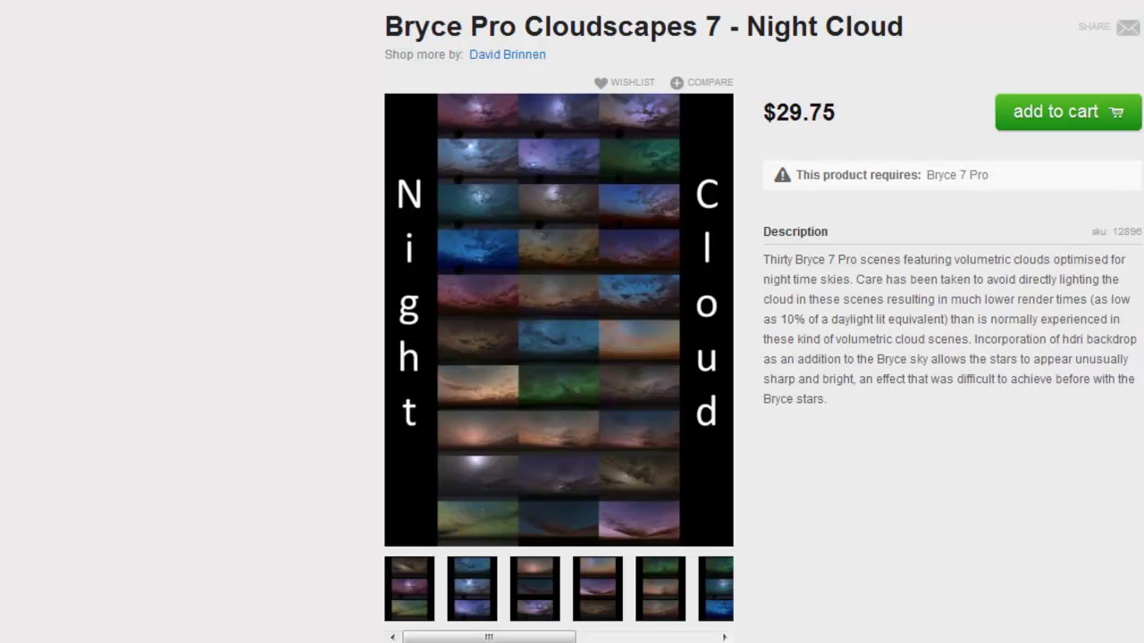
{"action": "key", "text": "ctrl+w"}
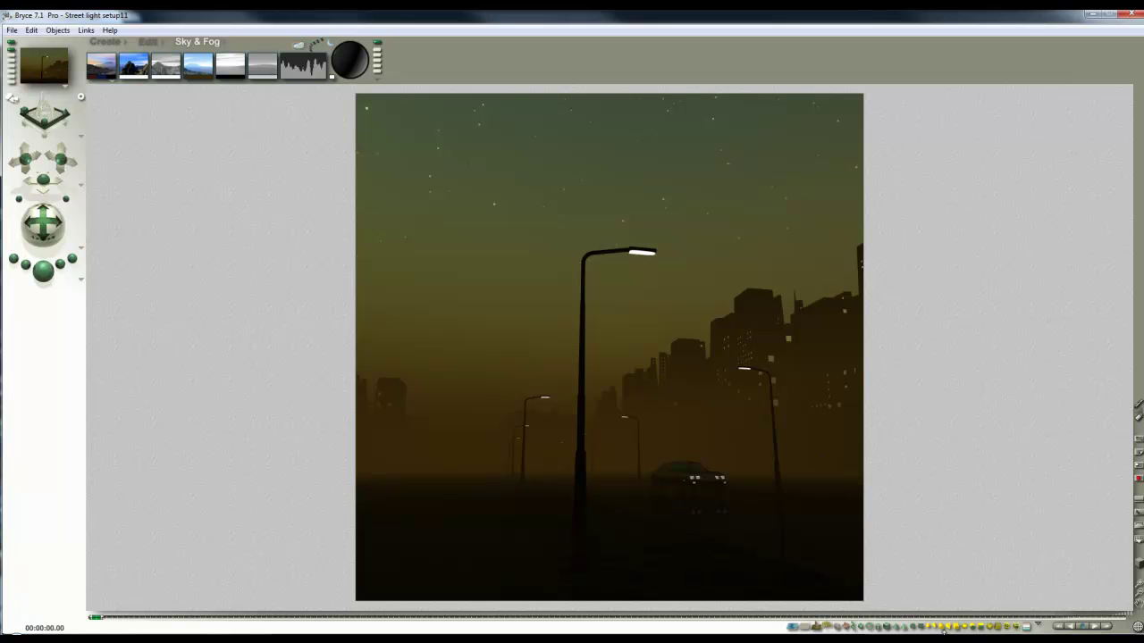
Step: Switch back to Bryce and review the scene's wireframe and the Sun & Moon settings in the Sky Lab
{"action": "left_click", "coordinate": [929, 627]}
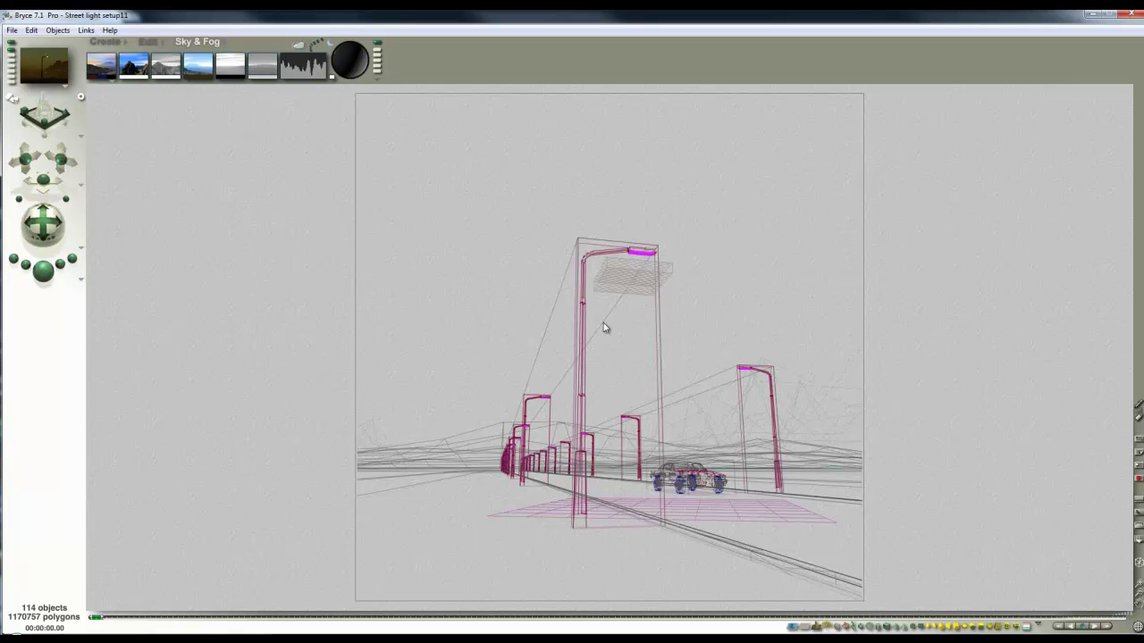
{"action": "key", "text": "ctrl+alt+s"}
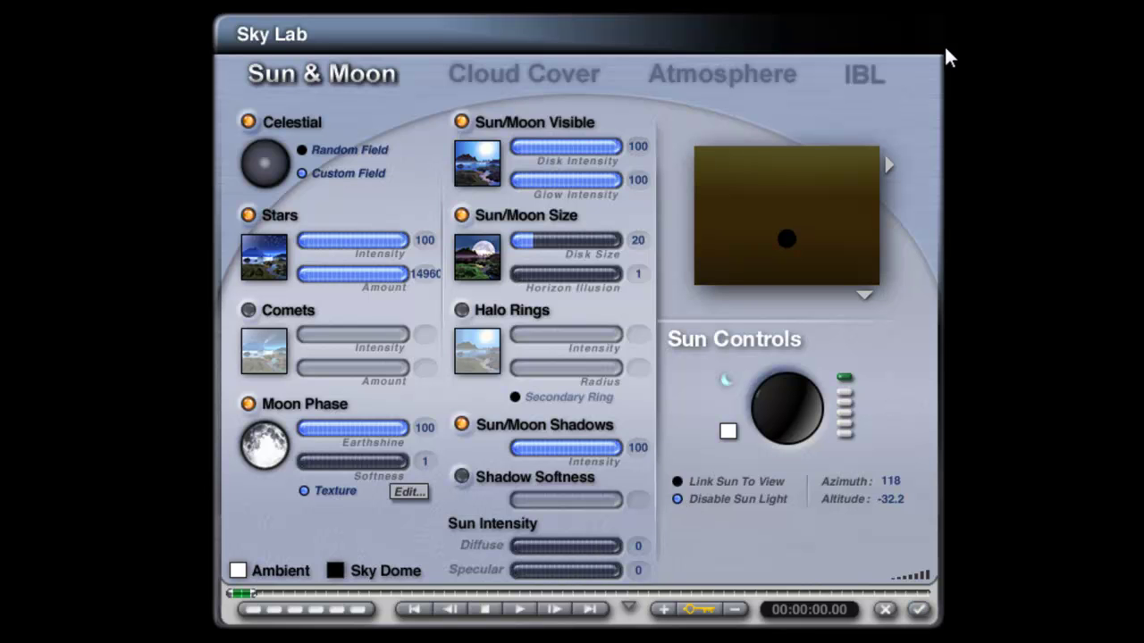
{"action": "left_click", "coordinate": [920, 611]}
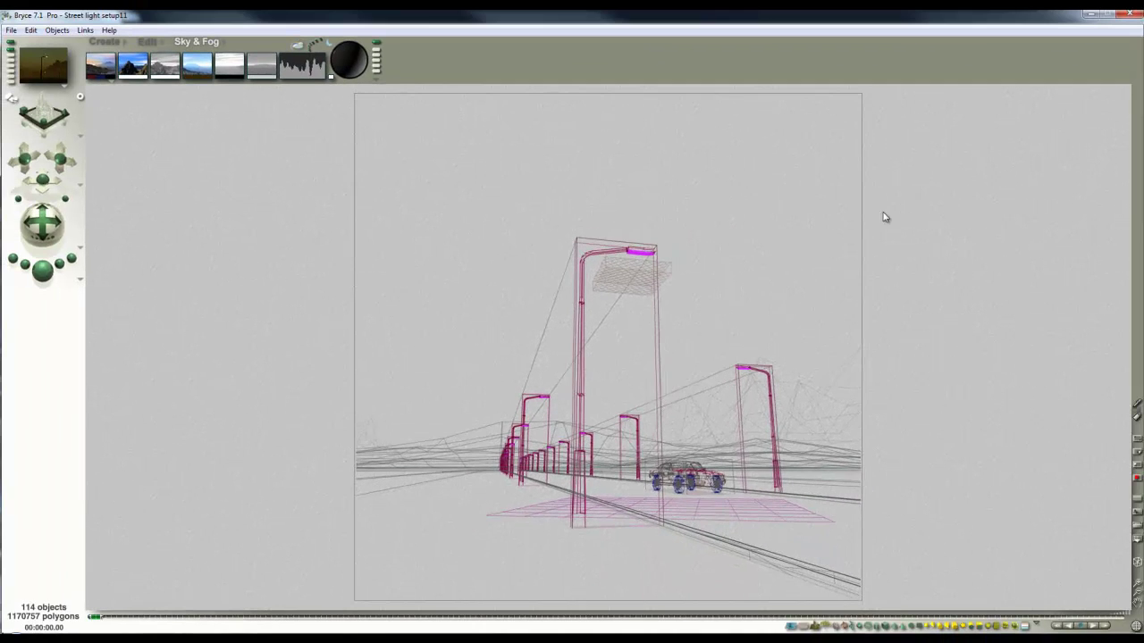
{"action": "key", "text": "Escape"}
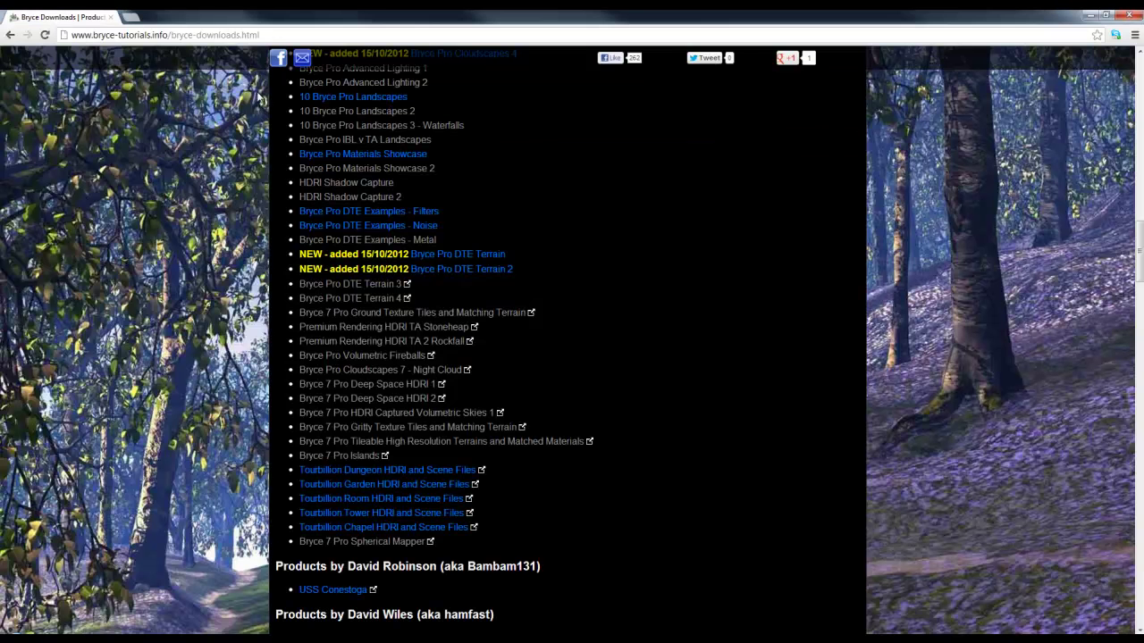
Step: In the browser, look through the Bryce Tutorials listing and view the Bryce 7 Create a Cityscape tutorial page
{"action": "scroll", "coordinate": [140, 171], "scroll_direction": "up", "scroll_amount": 10}
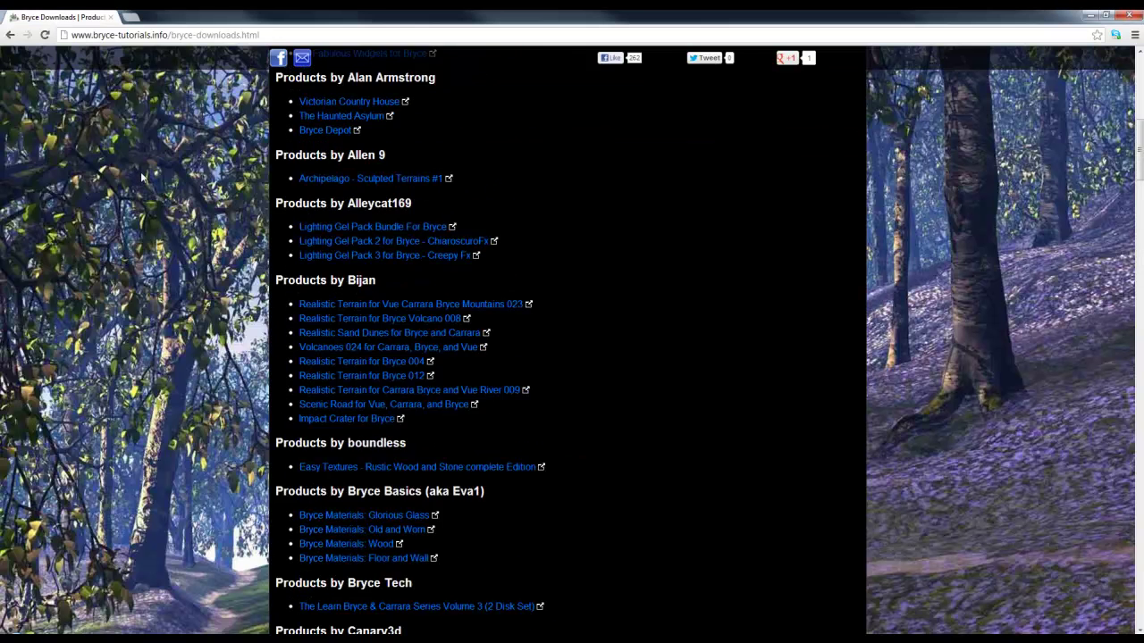
{"action": "scroll", "coordinate": [141, 171], "scroll_direction": "up", "scroll_amount": 6}
{"action": "left_click", "coordinate": [365, 267]}
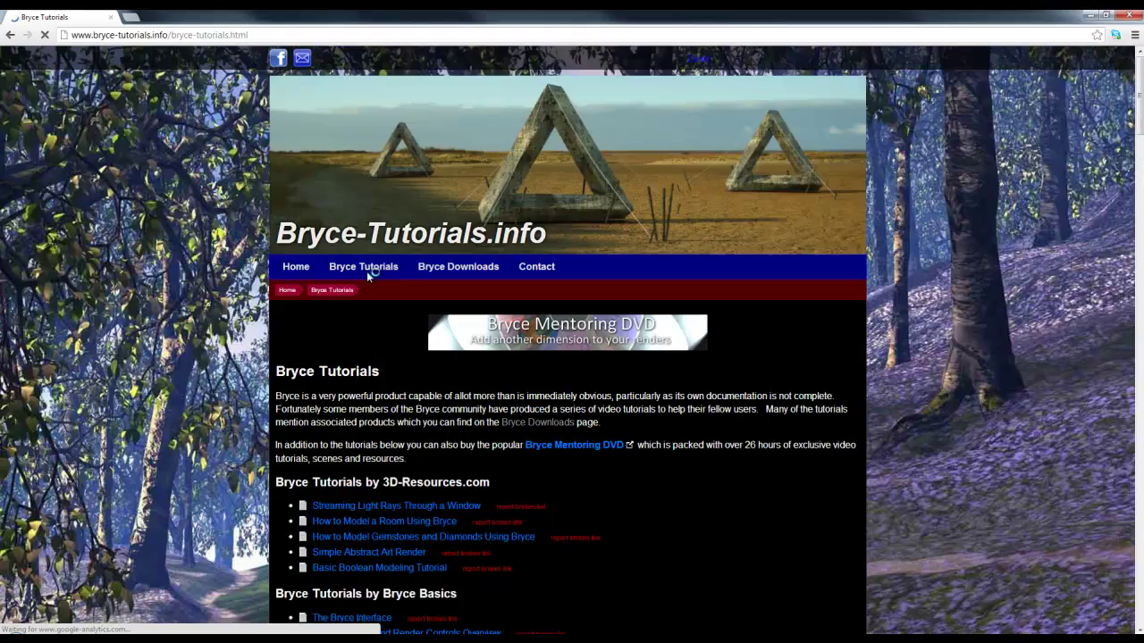
{"action": "scroll", "coordinate": [400, 360], "scroll_direction": "down", "scroll_amount": 18}
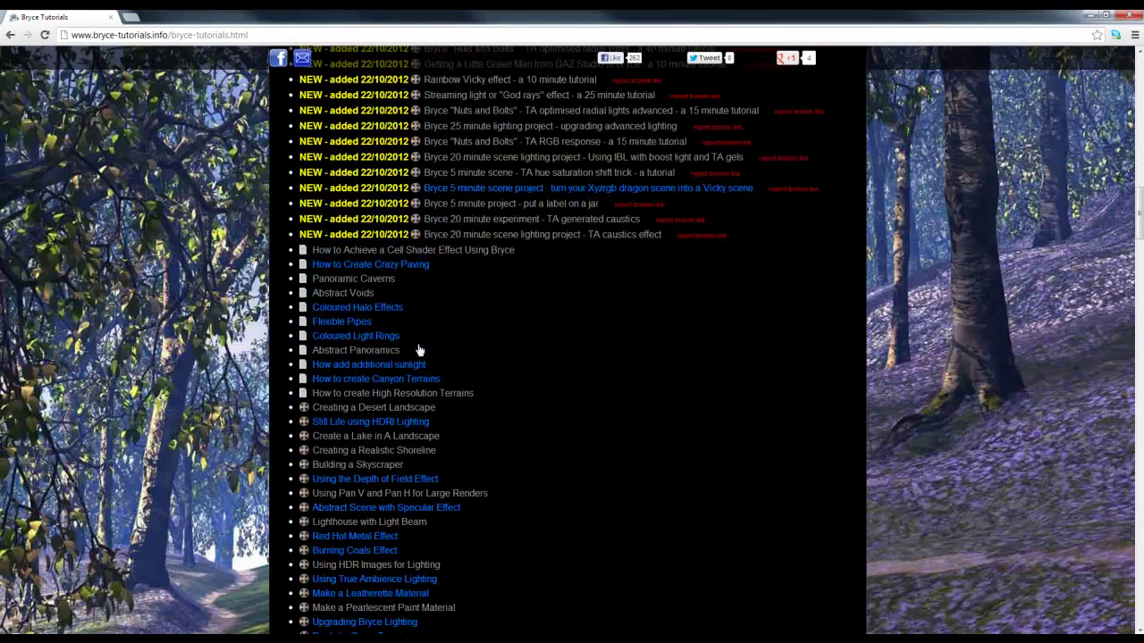
{"action": "scroll", "coordinate": [419, 350], "scroll_direction": "down", "scroll_amount": 3}
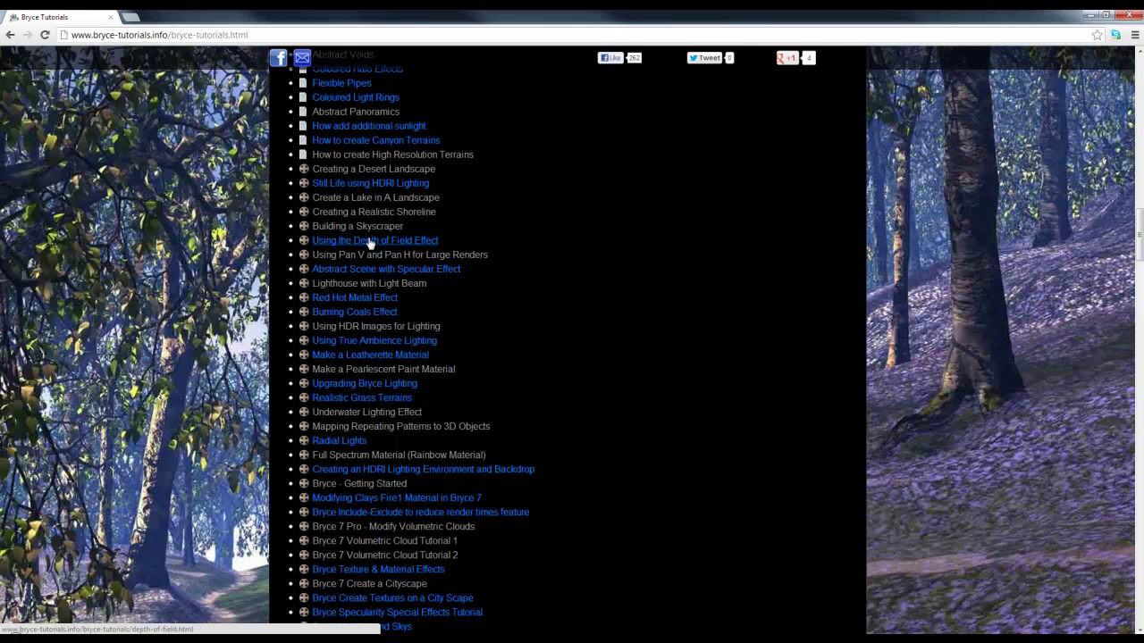
{"action": "scroll", "coordinate": [366, 349], "scroll_direction": "down", "scroll_amount": 4}
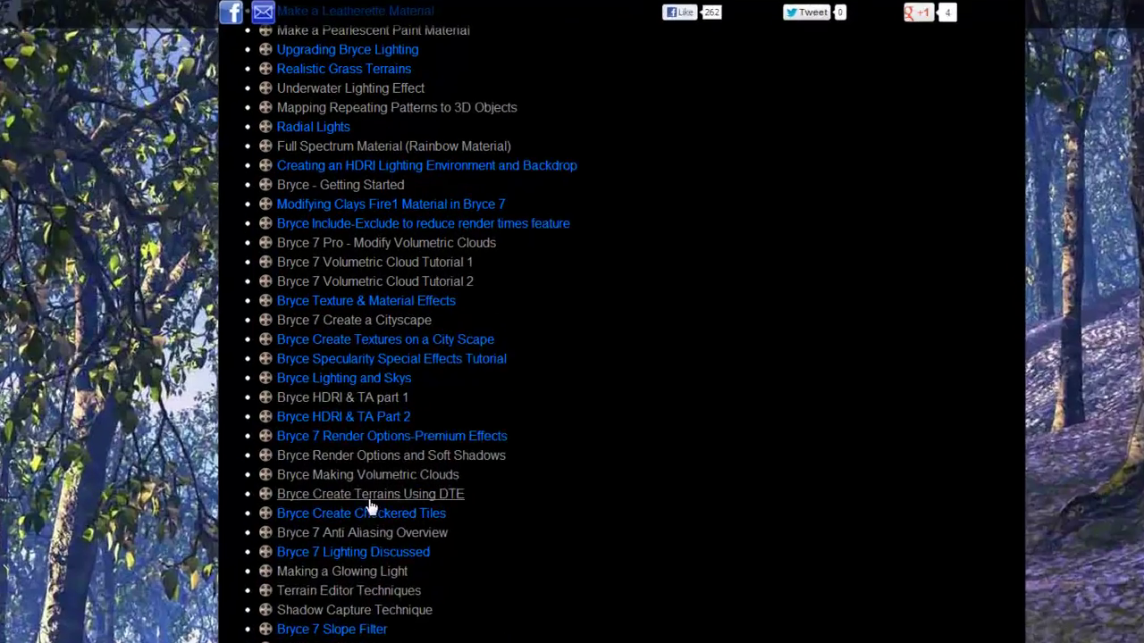
{"action": "scroll", "coordinate": [357, 464], "scroll_direction": "down", "scroll_amount": 3}
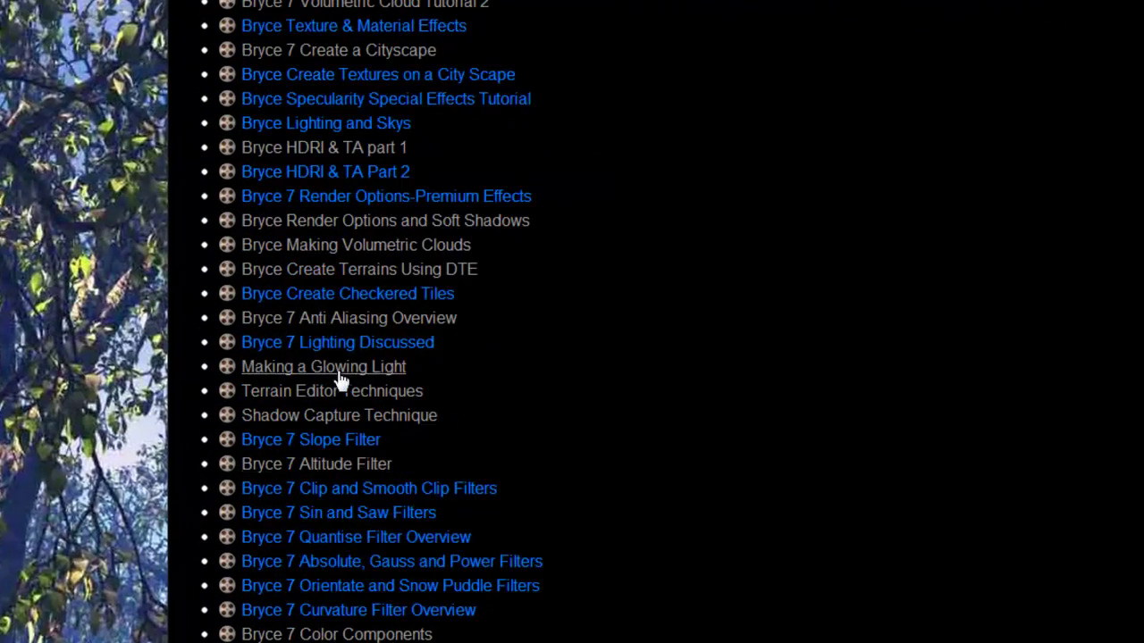
{"action": "scroll", "coordinate": [327, 455], "scroll_direction": "down", "scroll_amount": 4}
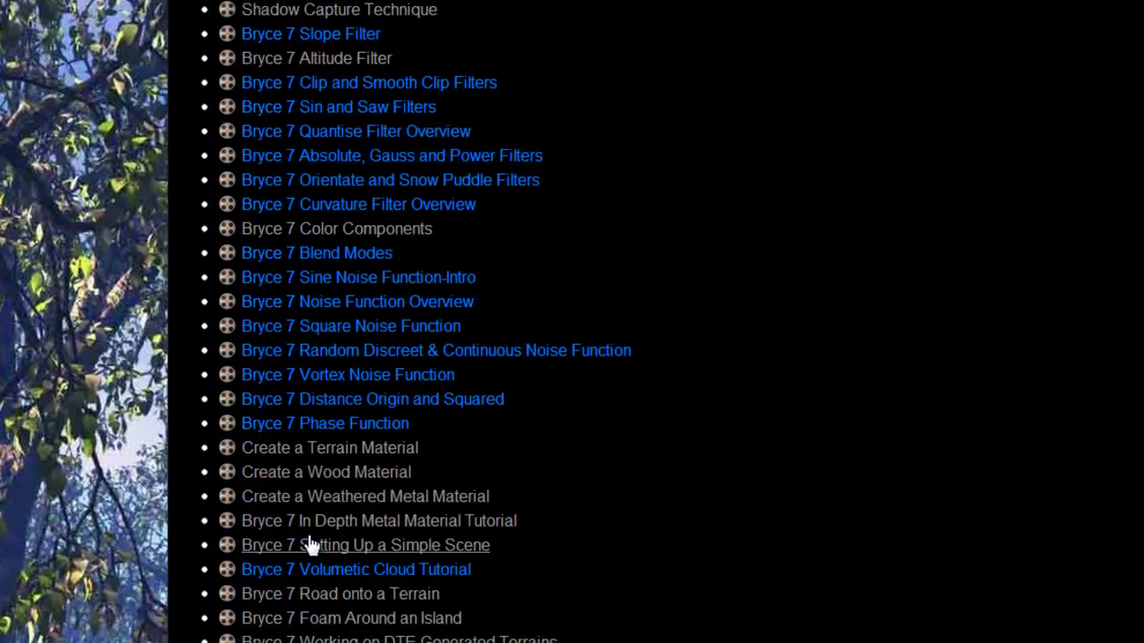
{"action": "scroll", "coordinate": [309, 535], "scroll_direction": "down", "scroll_amount": 9}
{"action": "scroll", "coordinate": [307, 536], "scroll_direction": "up", "scroll_amount": 2}
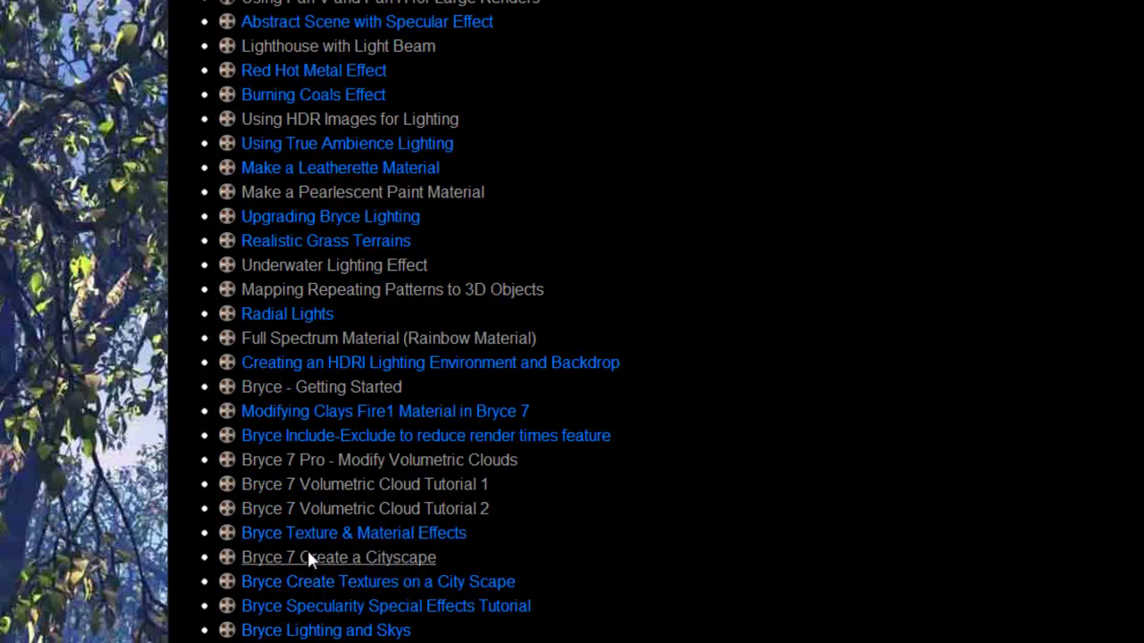
{"action": "left_click", "coordinate": [362, 570]}
{"action": "scroll", "coordinate": [307, 403], "scroll_direction": "down", "scroll_amount": 6}
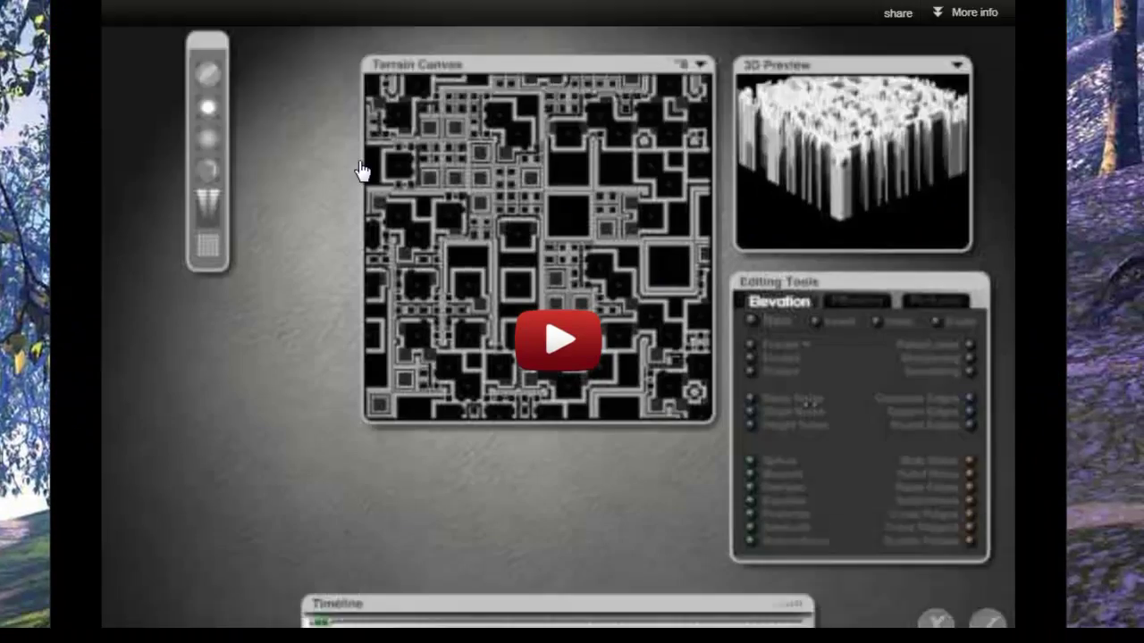
{"action": "scroll", "coordinate": [414, 127], "scroll_direction": "up", "scroll_amount": 7}
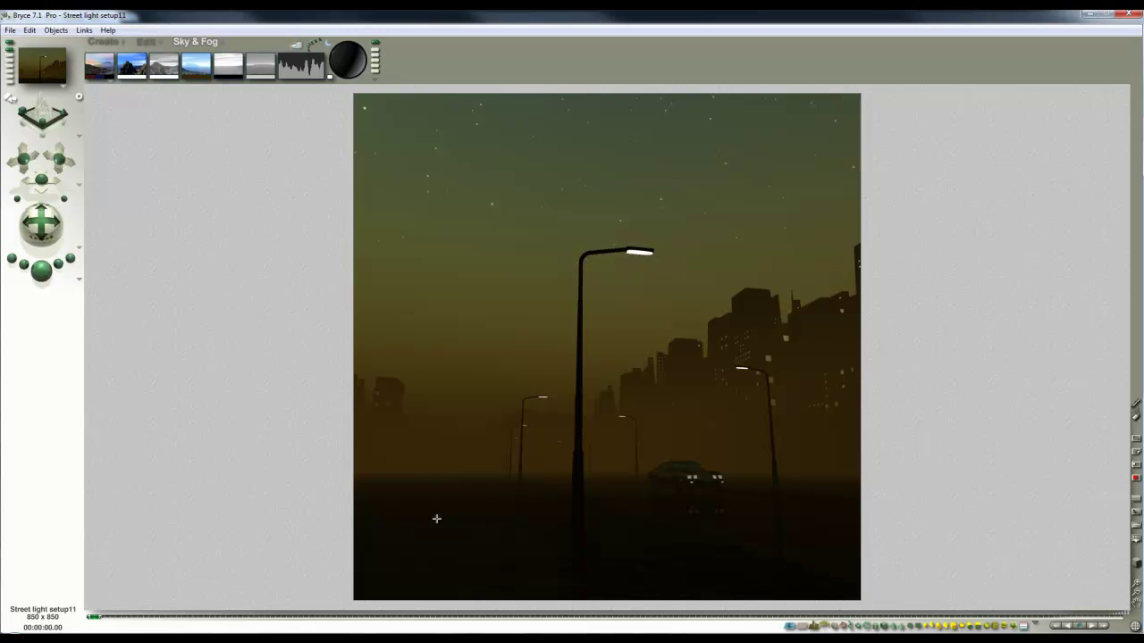
Step: In the Bryce wireframe, select all street lamp light panels by their family, Family 3, and duplicate them in place
{"action": "key", "text": "Escape"}
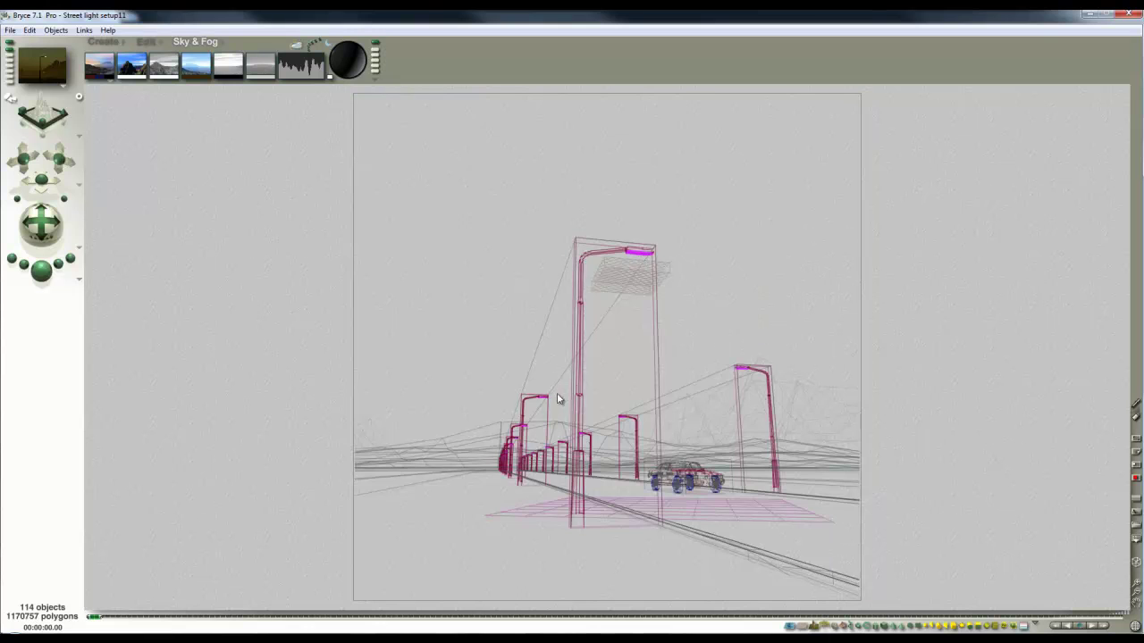
{"action": "left_click", "coordinate": [1022, 629]}
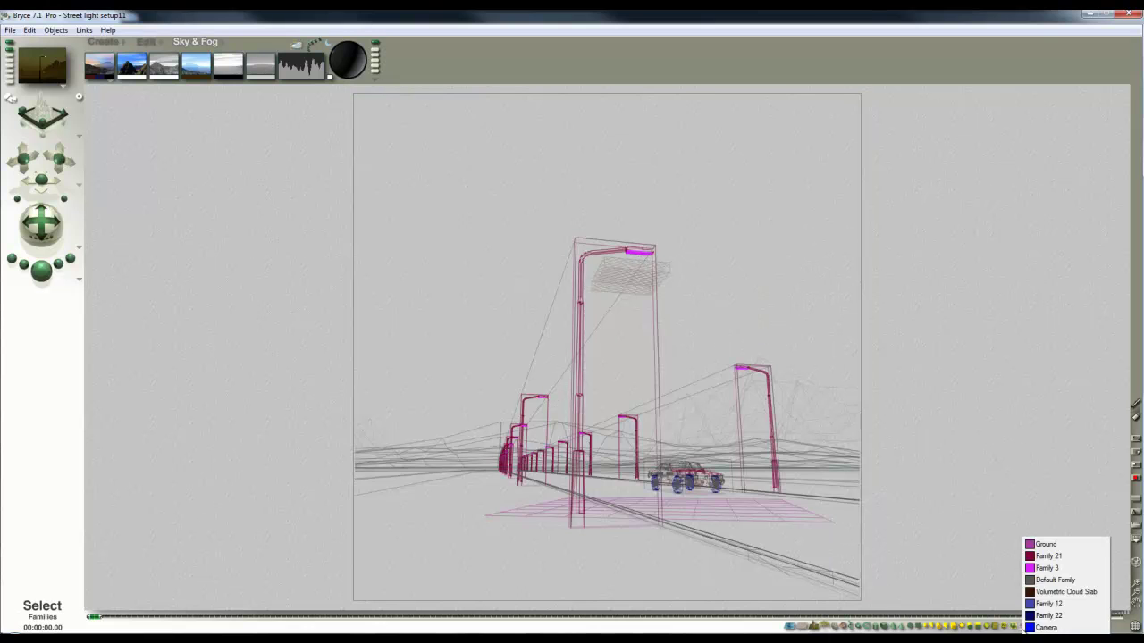
{"action": "left_click", "coordinate": [1042, 570]}
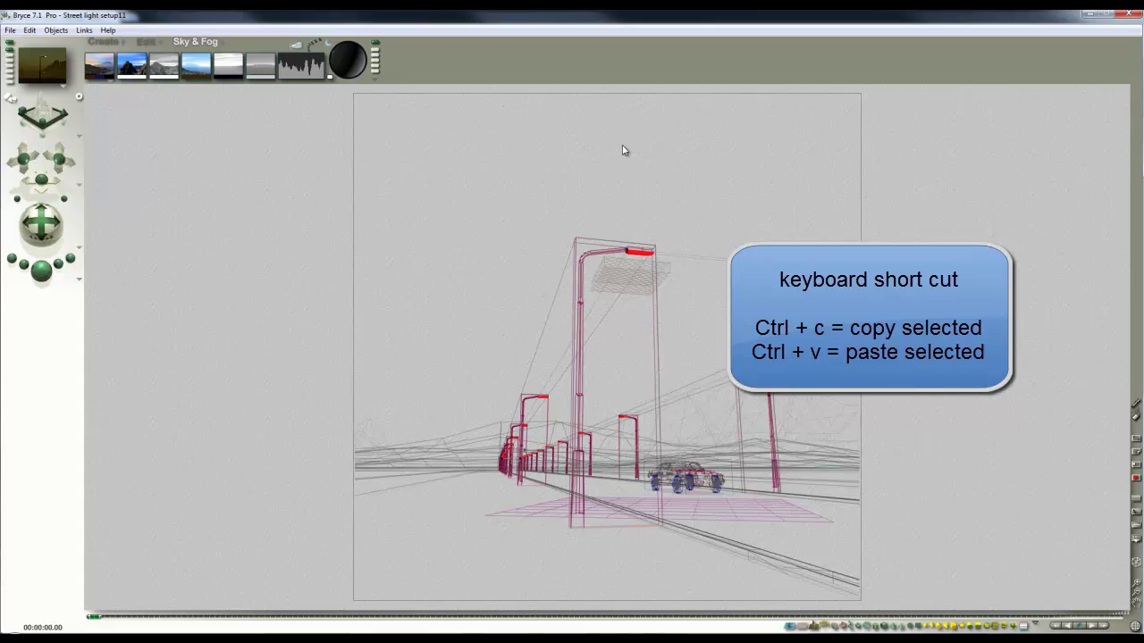
Step: Convert the duplicated lamp panels to spotlights and reset their scale
{"action": "left_click", "coordinate": [147, 40]}
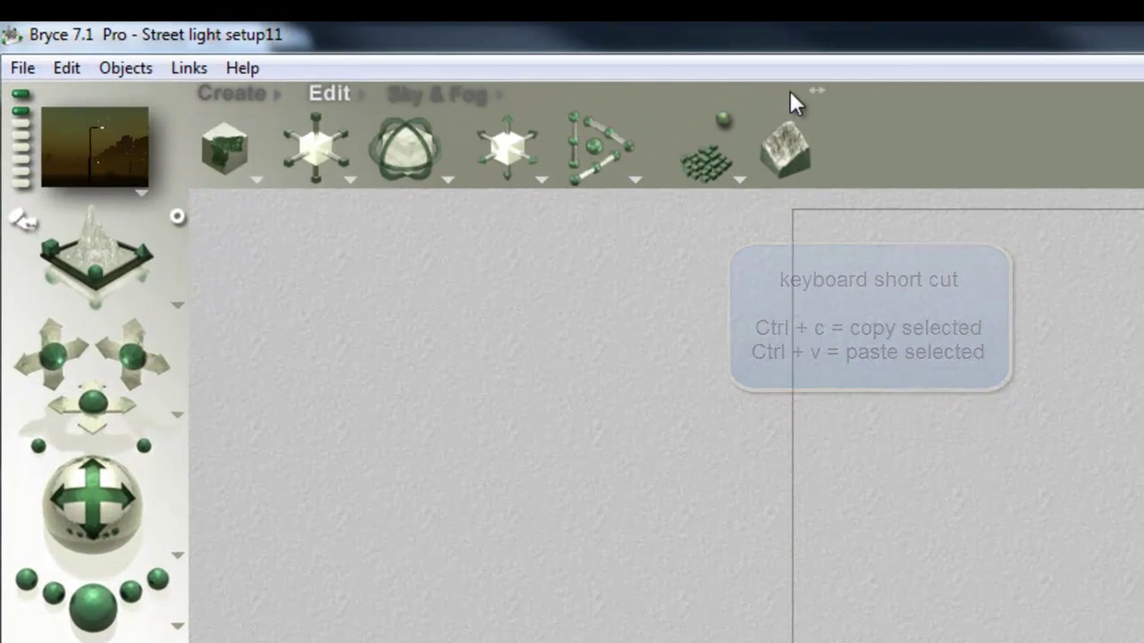
{"action": "mouse_move", "coordinate": [822, 92]}
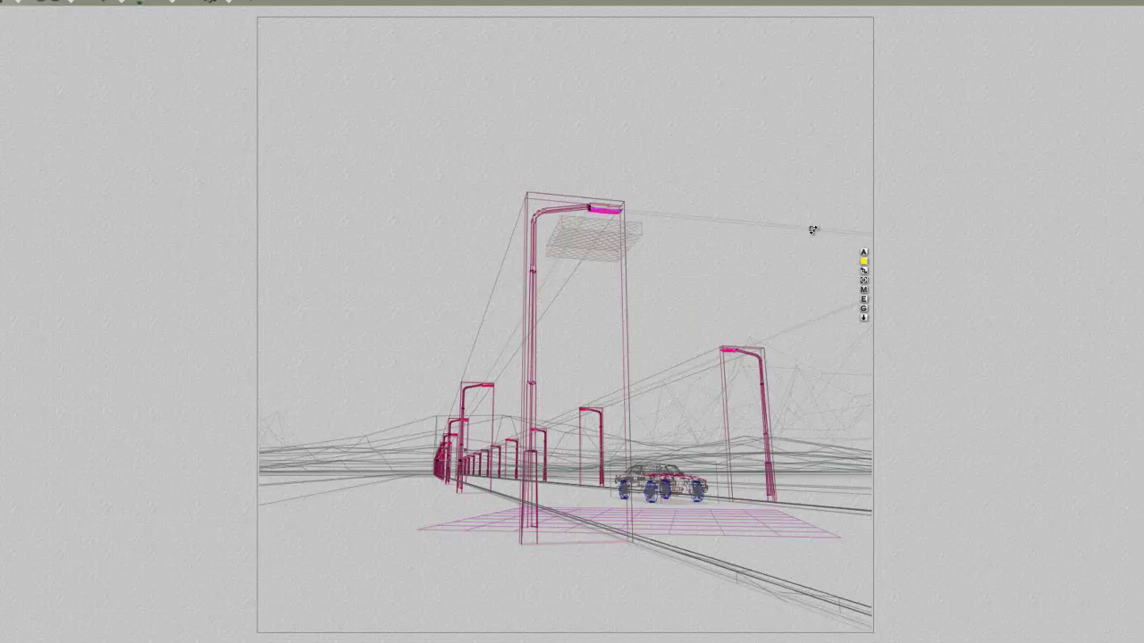
{"action": "left_click", "coordinate": [812, 231], "text": "ctrl+alt"}
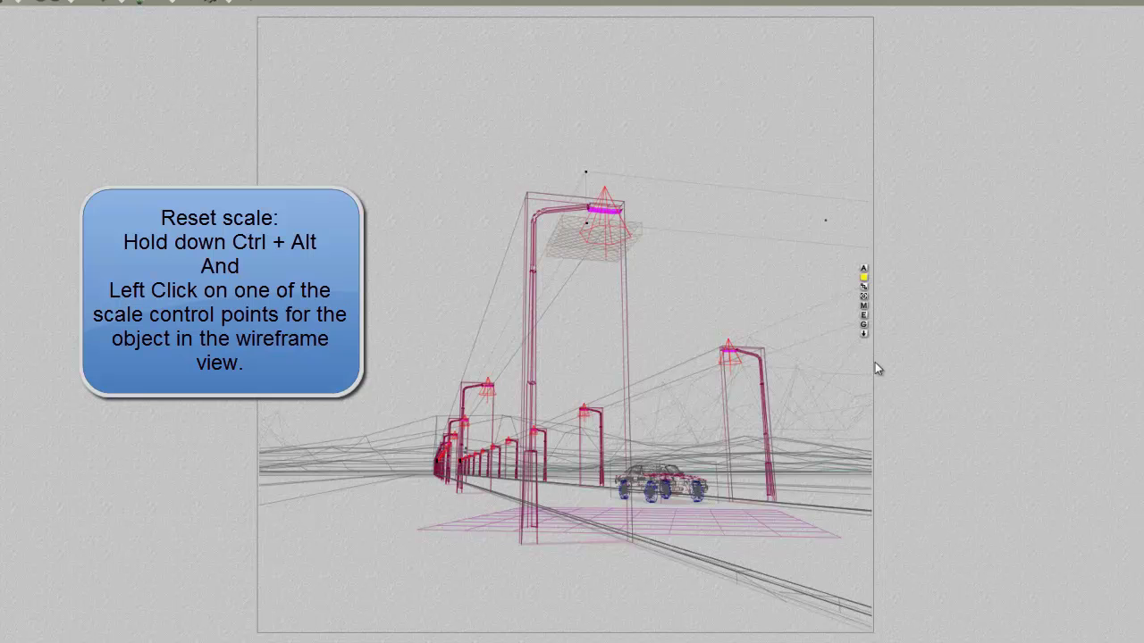
Step: Test-render the scene to check the light pools cast by the new spotlights
{"action": "key", "text": "ctrl+r"}
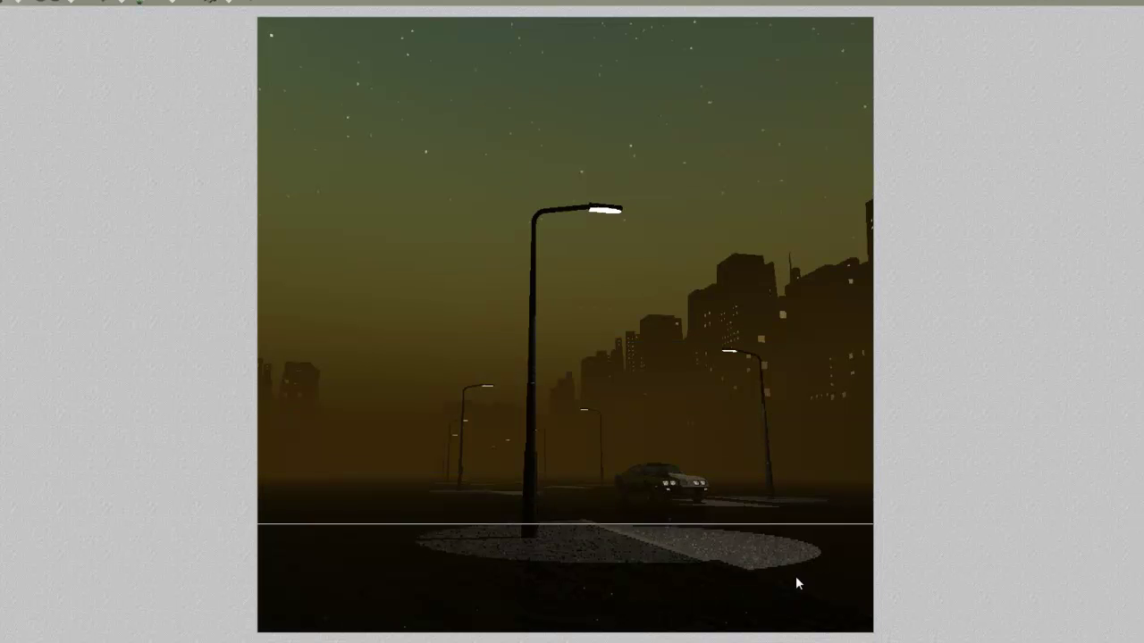
{"action": "key", "text": "Escape"}
{"action": "key", "text": "Escape"}
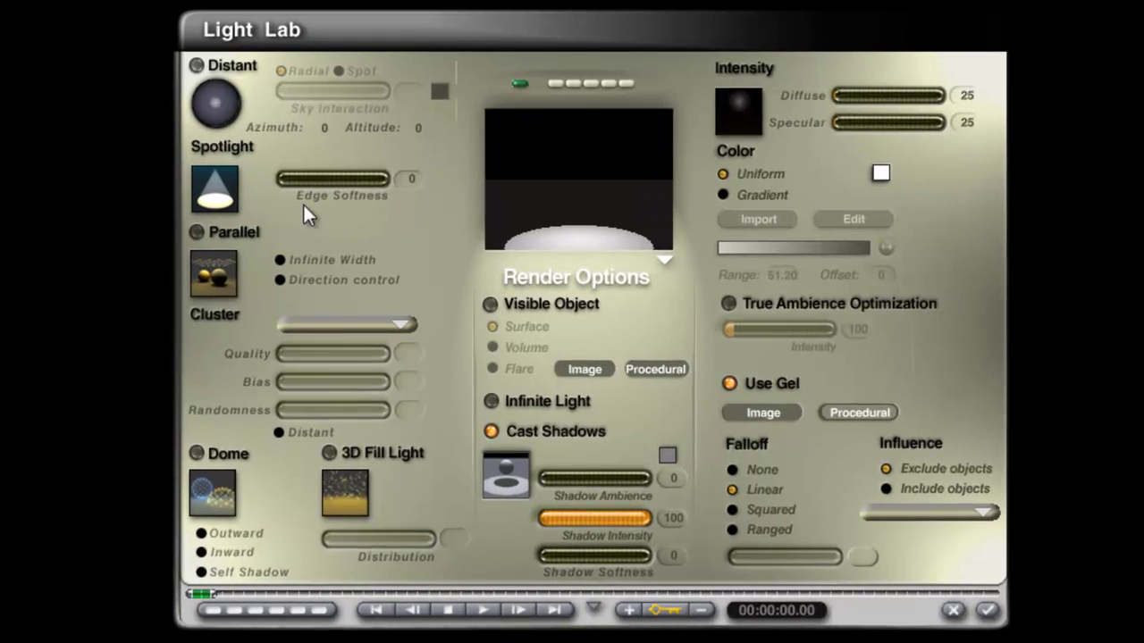
Step: Set the spotlights' edge softness to 100 and their uniform color to RGB 252, 214, 140 in the Light Lab
{"action": "left_click_drag", "start_coordinate": [287, 183], "coordinate": [397, 183]}
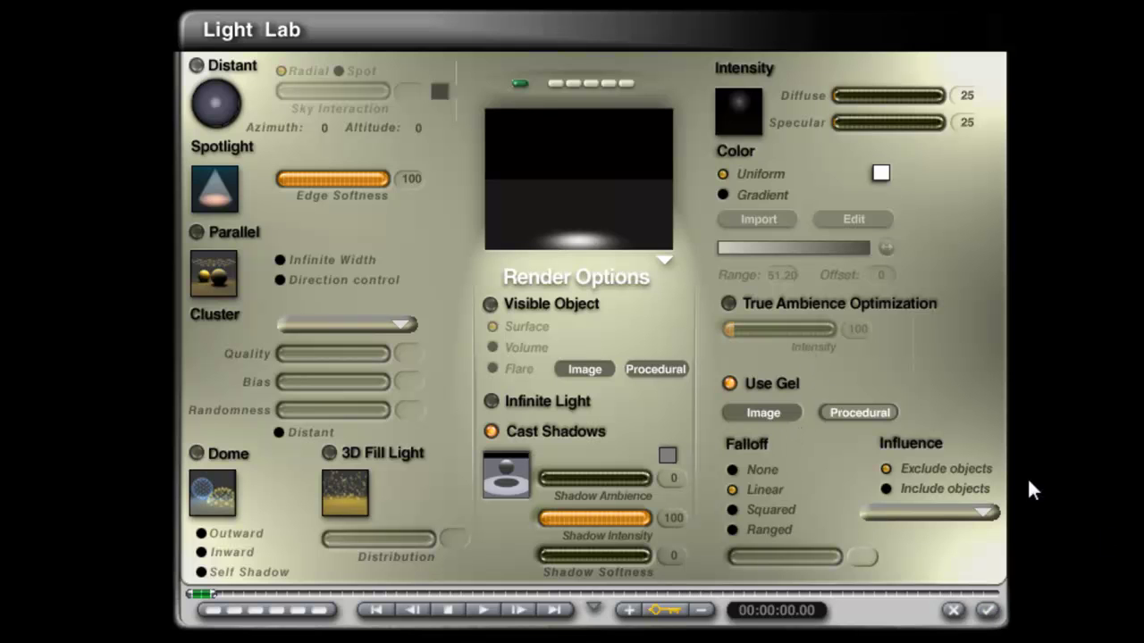
{"action": "left_click_drag", "start_coordinate": [880, 173], "coordinate": [902, 188]}
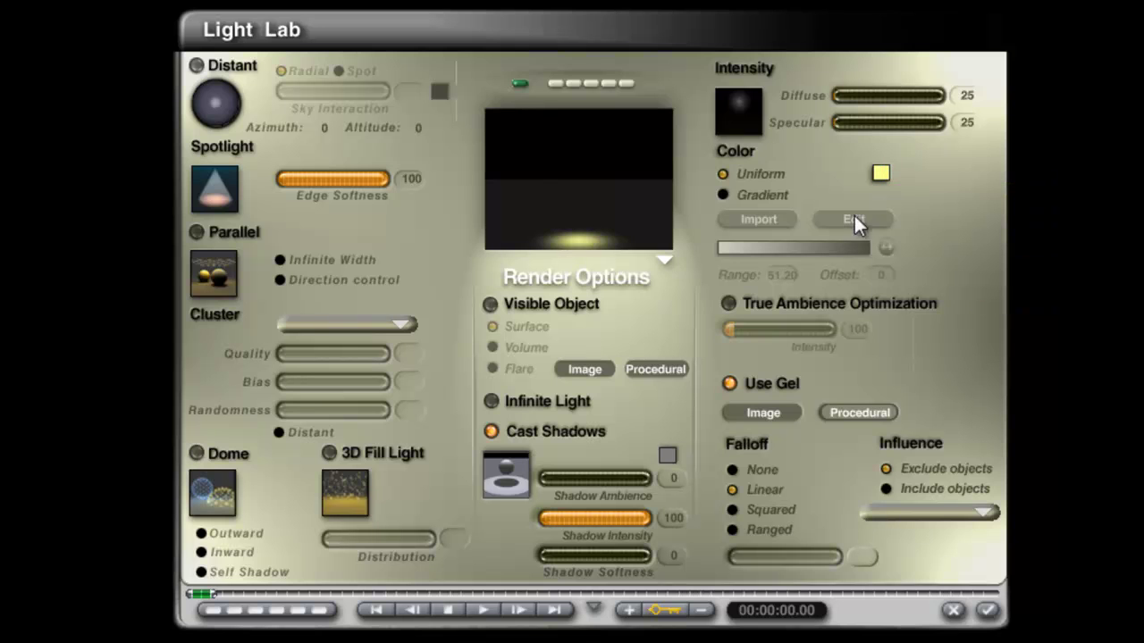
{"action": "left_click", "coordinate": [880, 173]}
{"action": "left_click_drag", "start_coordinate": [693, 322], "coordinate": [715, 319]}
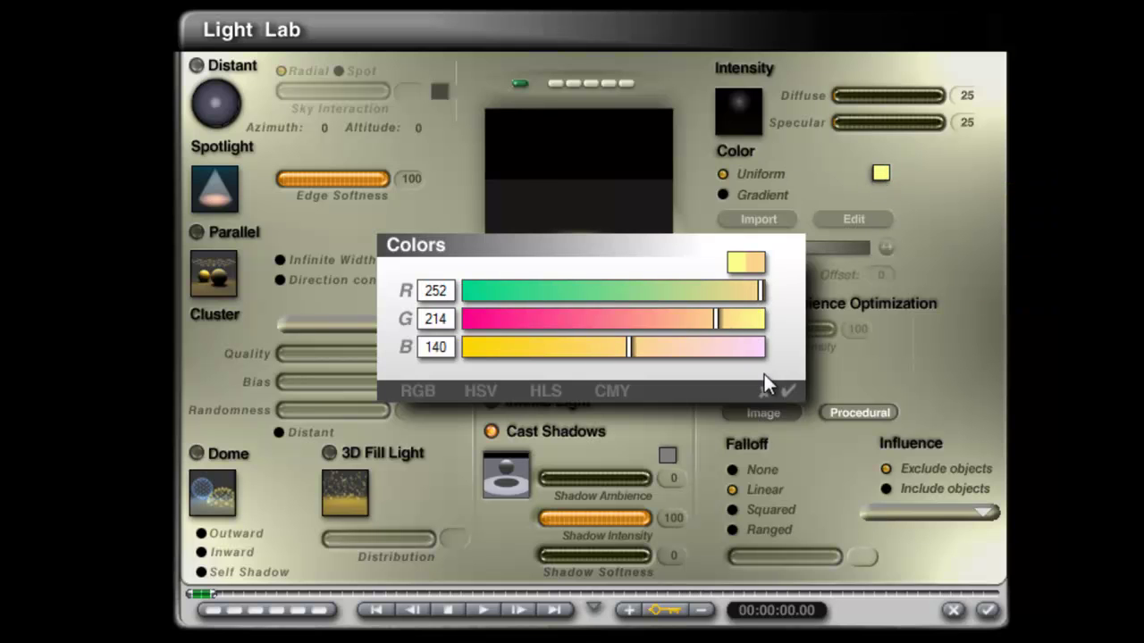
{"action": "left_click", "coordinate": [787, 390]}
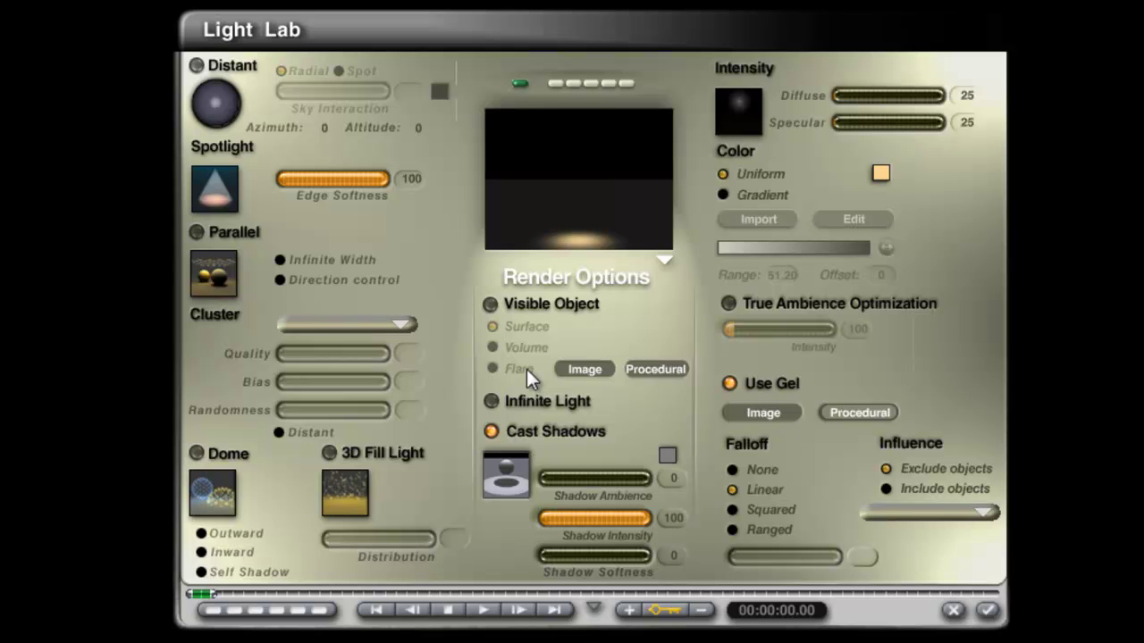
Step: Set the spotlights' diffuse intensity to 50 and preview them rendered in the scene, then apply the light settings
{"action": "left_click", "coordinate": [967, 95]}
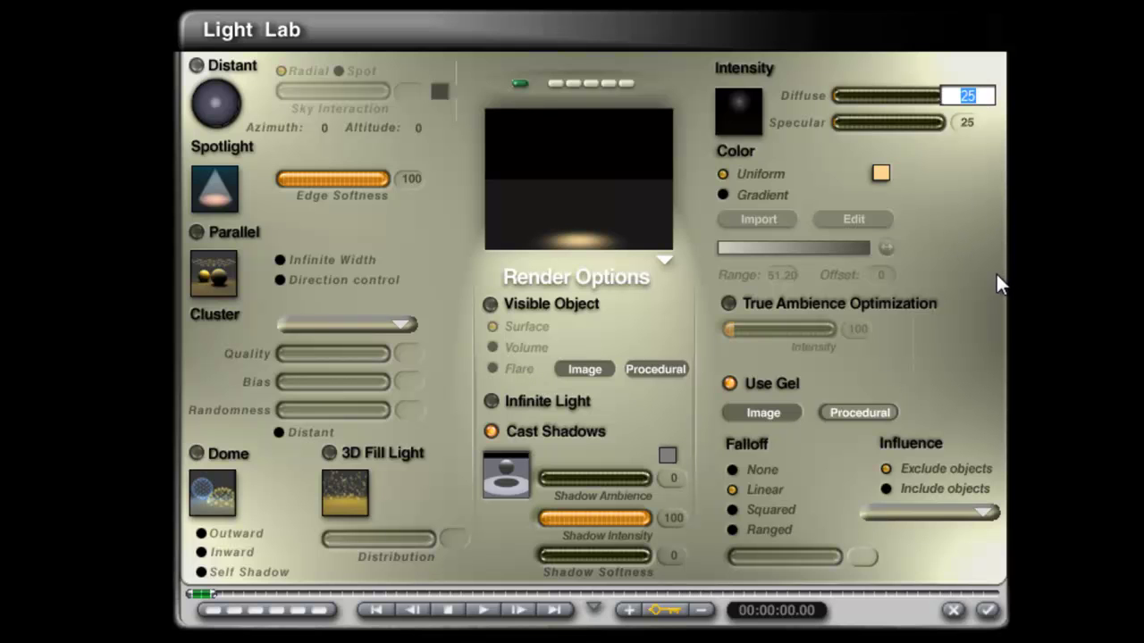
{"action": "type", "text": "50"}
{"action": "key", "text": "Return"}
{"action": "left_click", "coordinate": [662, 261]}
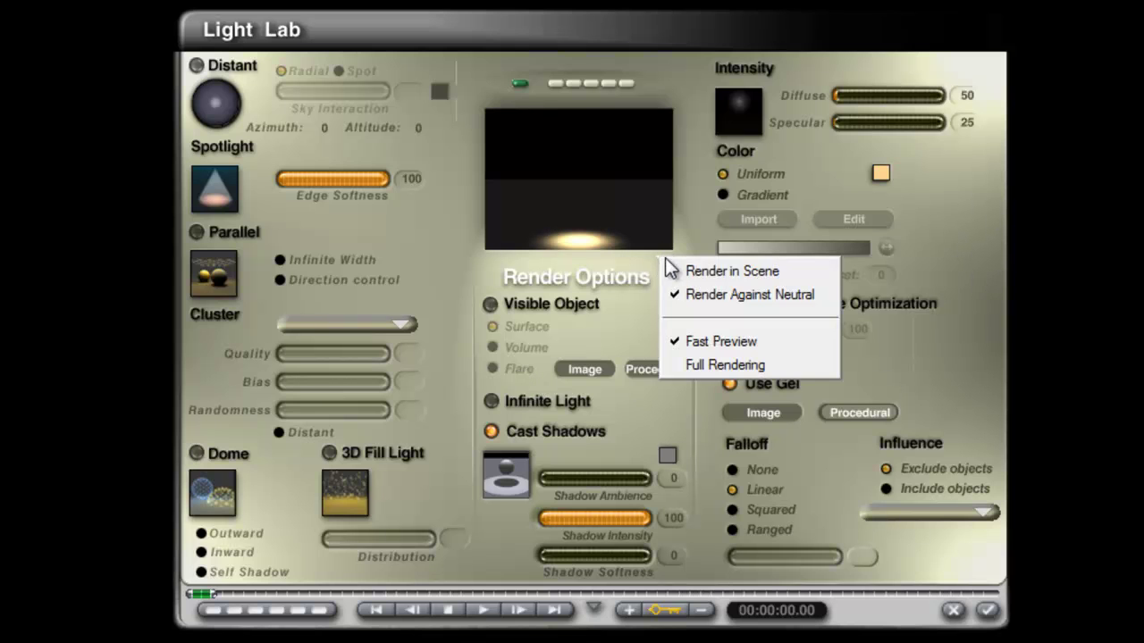
{"action": "left_click", "coordinate": [688, 269]}
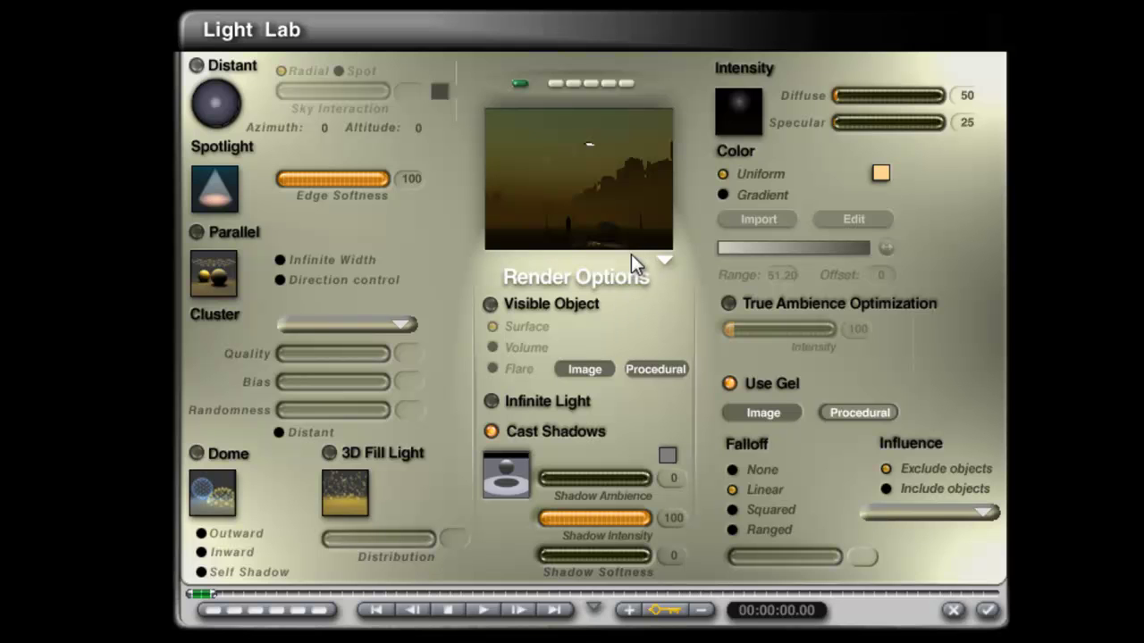
{"action": "left_click_drag", "start_coordinate": [594, 211], "coordinate": [577, 220]}
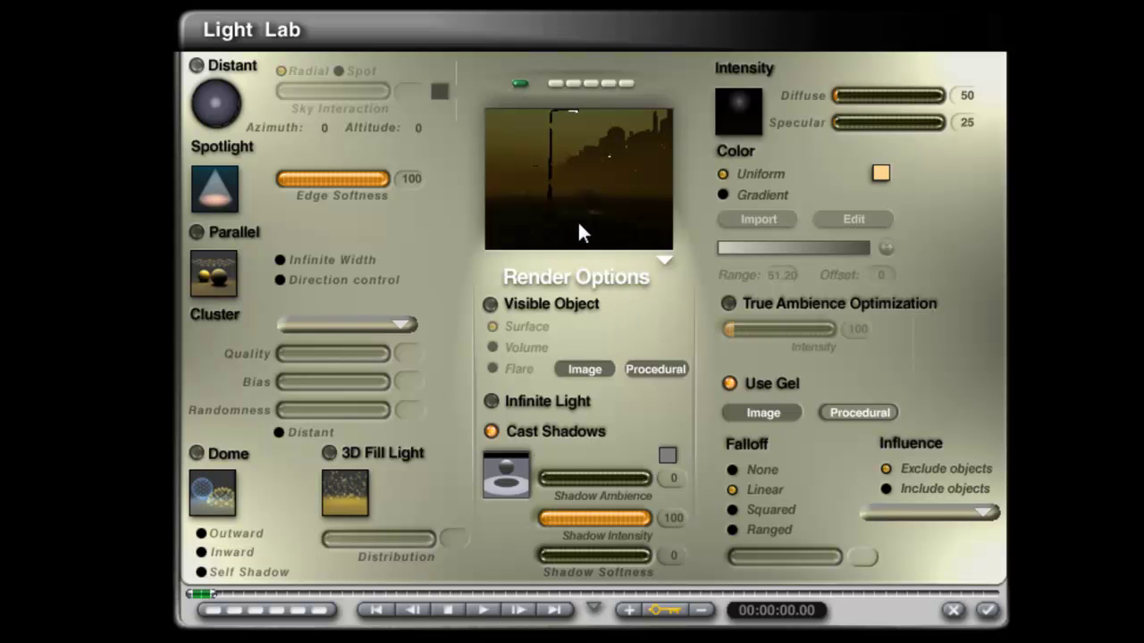
{"action": "left_click", "coordinate": [987, 611]}
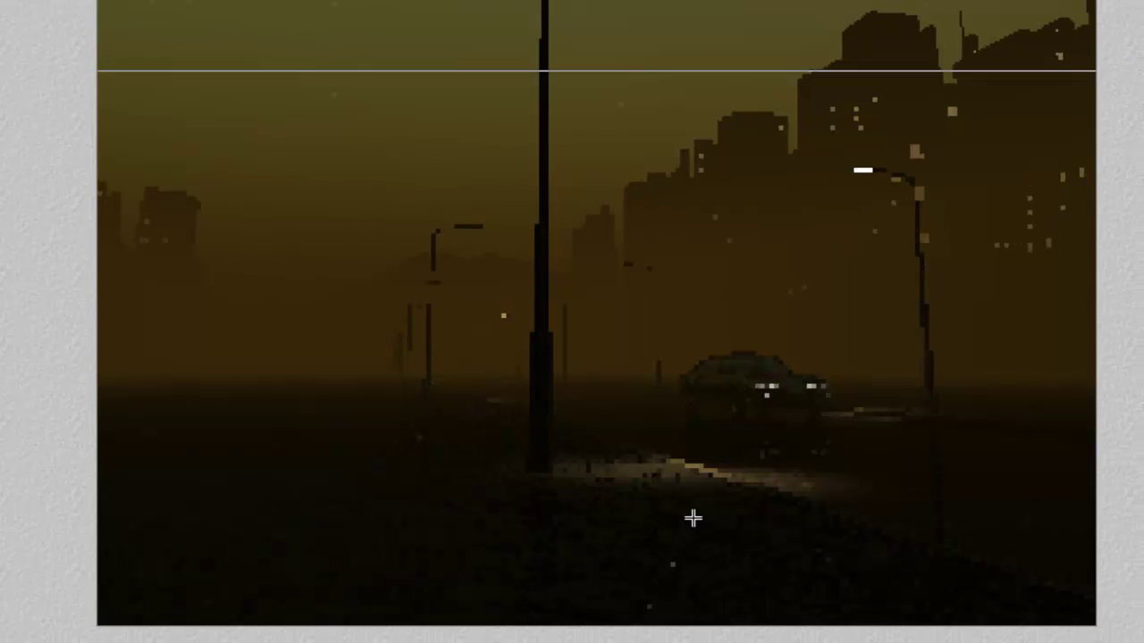
Step: Render only the region around the light pool beneath the nearest lamp, between the post and the car
{"action": "left_click_drag", "start_coordinate": [818, 515], "coordinate": [548, 414]}
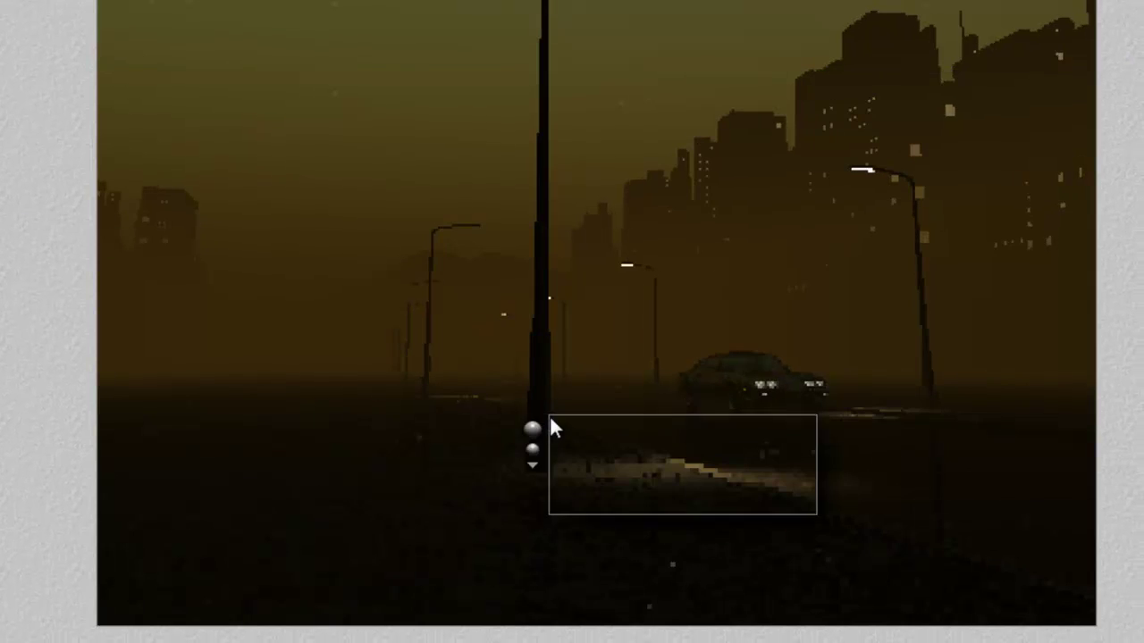
{"action": "key", "text": "Escape"}
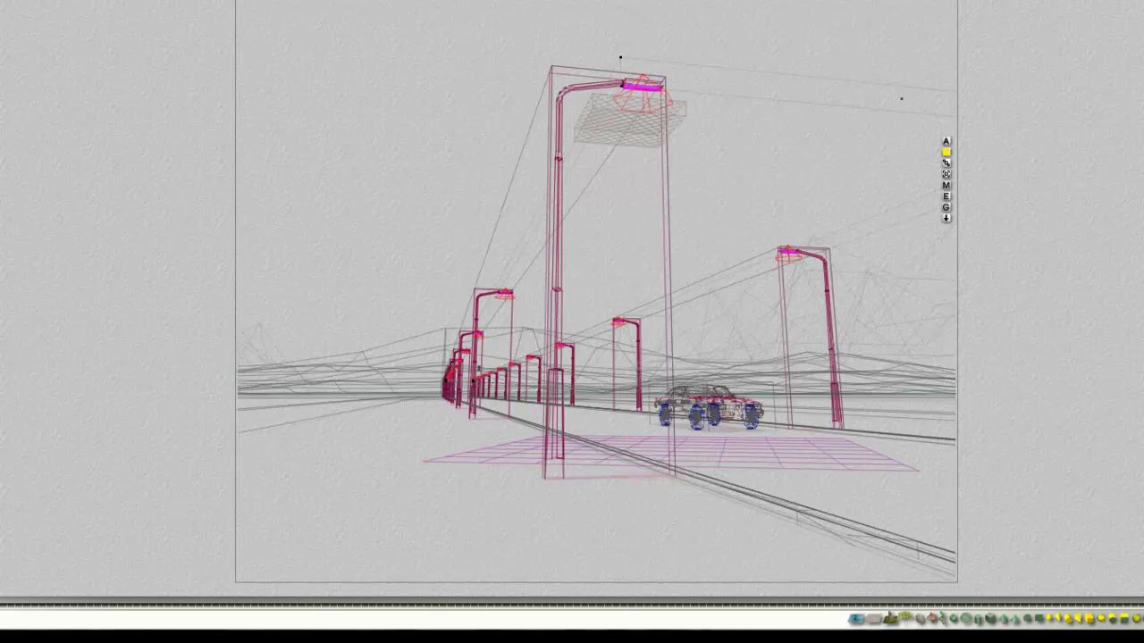
Step: Create a cube in the overhead view, enlarge it well beyond the road's width and shift it along the street
{"action": "left_click_drag", "start_coordinate": [234, 2], "coordinate": [218, 2]}
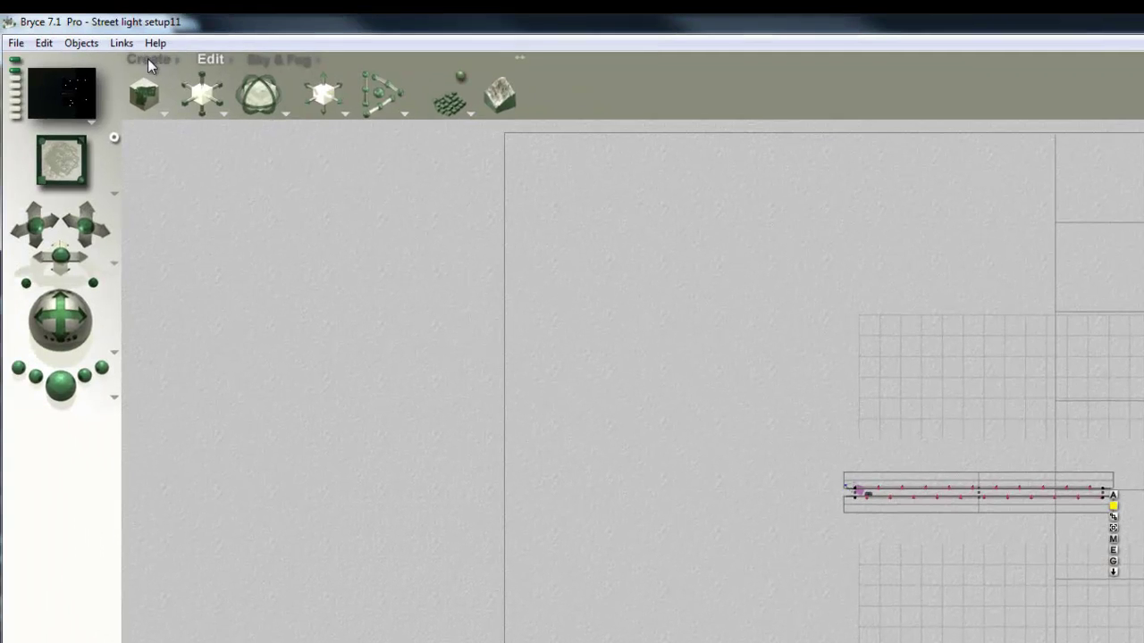
{"action": "left_click", "coordinate": [150, 60]}
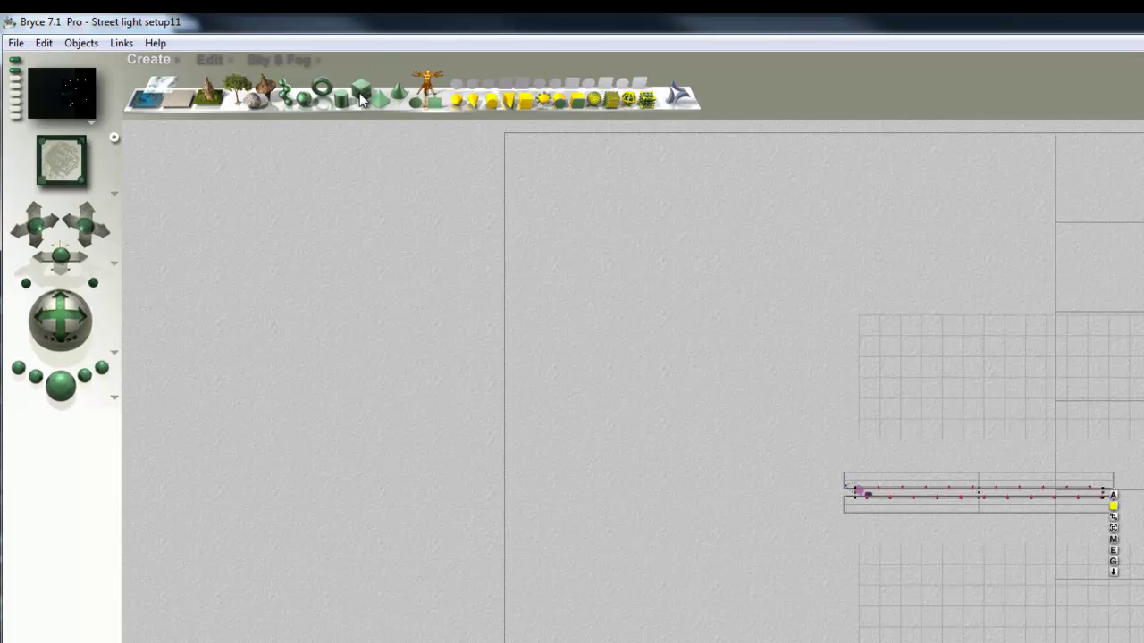
{"action": "left_click", "coordinate": [211, 59]}
{"action": "mouse_move", "coordinate": [201, 97]}
{"action": "left_mouse_down"}
{"action": "mouse_move", "coordinate": [215, 98]}
{"action": "mouse_move", "coordinate": [198, 98]}
{"action": "left_mouse_up"}
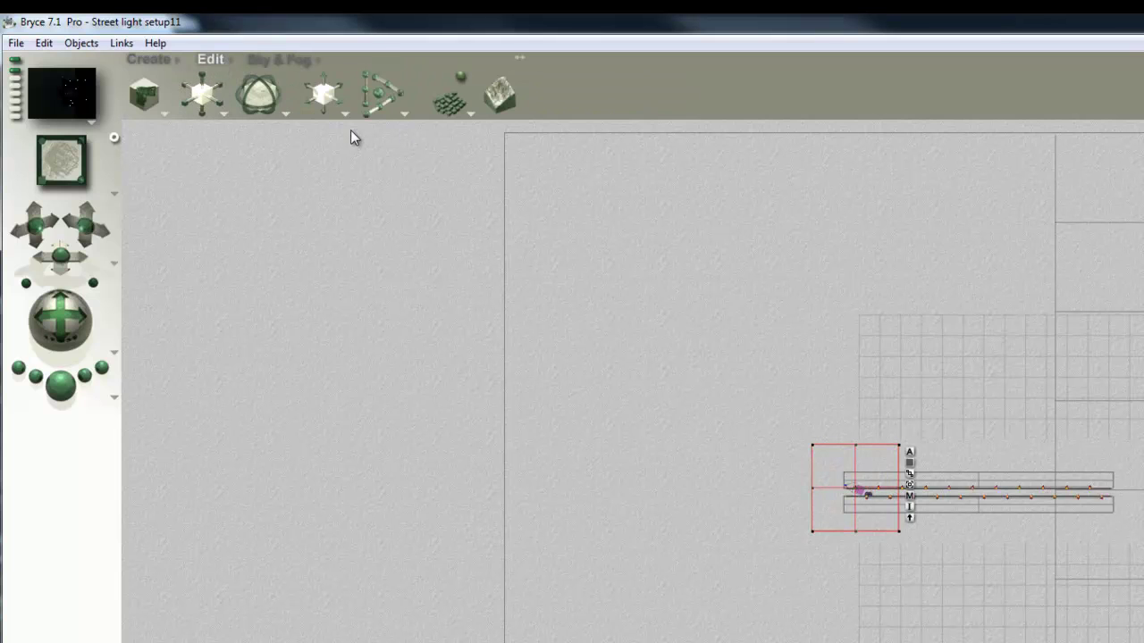
{"action": "left_click_drag", "start_coordinate": [342, 102], "coordinate": [416, 102]}
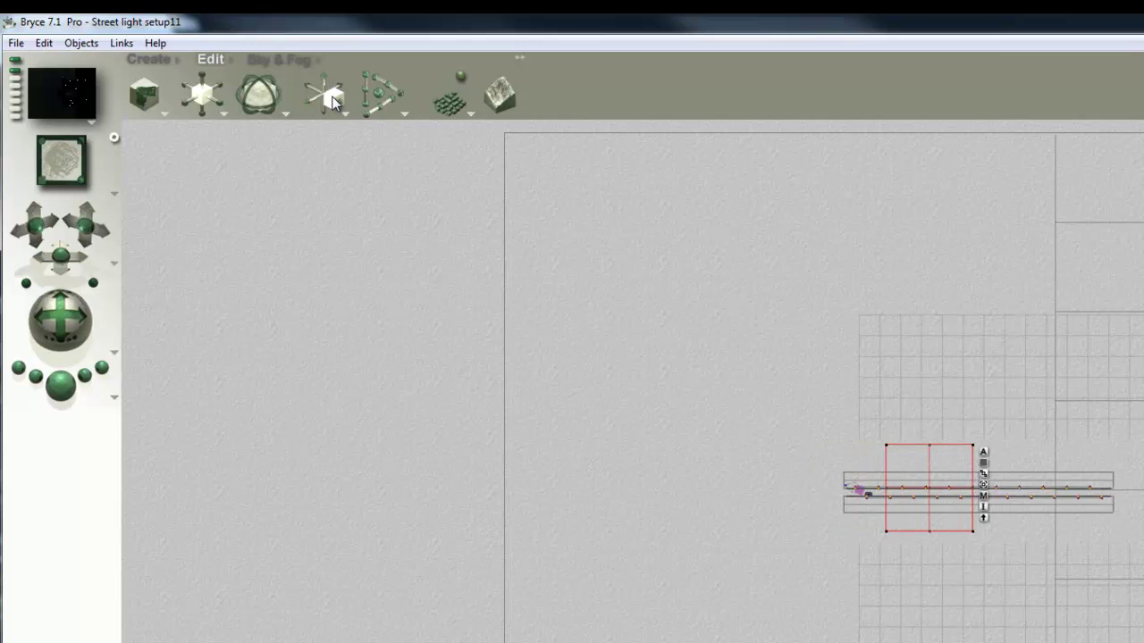
Step: Assign the "dan fog" volume material from the ++++pick x library category to the cube, checking its shading options before accepting
{"action": "left_click", "coordinate": [983, 495]}
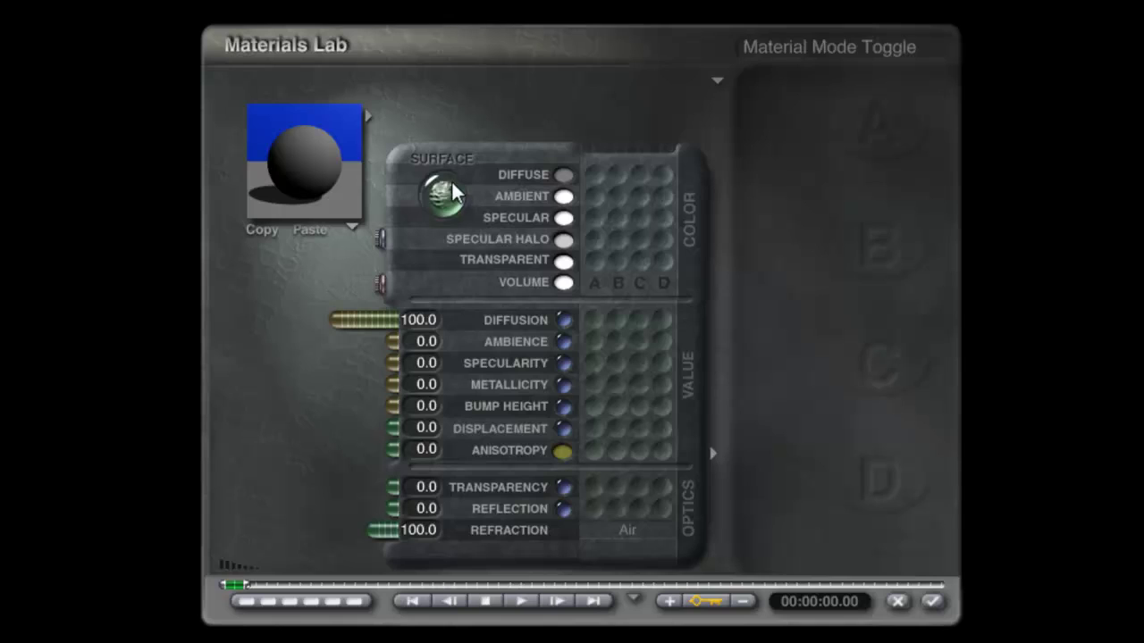
{"action": "left_click", "coordinate": [369, 114]}
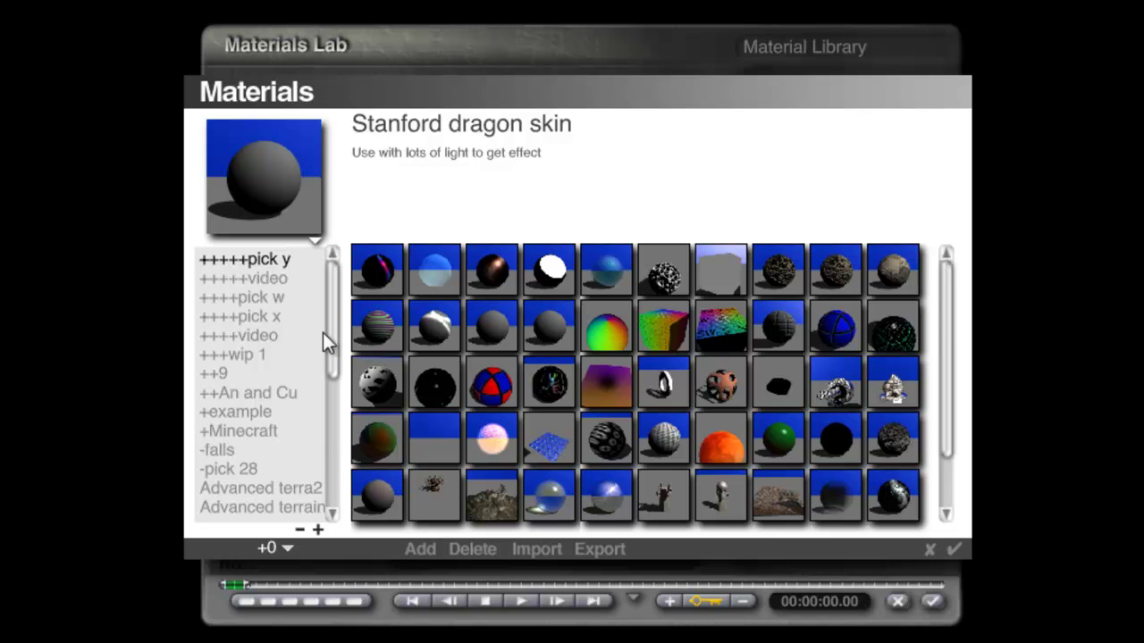
{"action": "left_click", "coordinate": [273, 317]}
{"action": "left_click", "coordinate": [720, 451]}
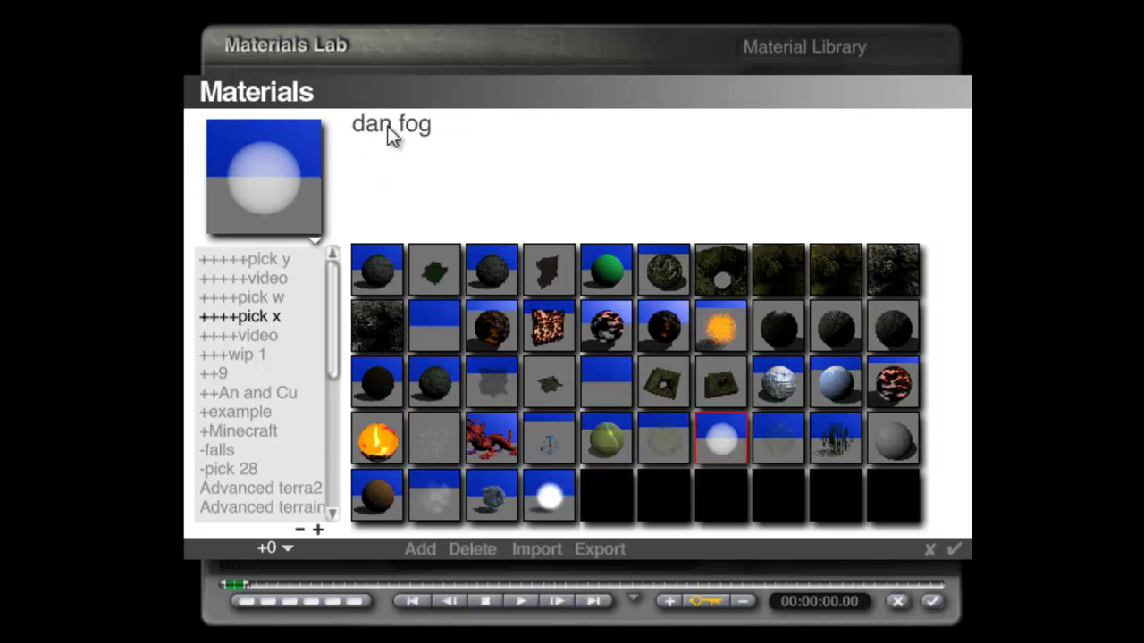
{"action": "left_click", "coordinate": [959, 548]}
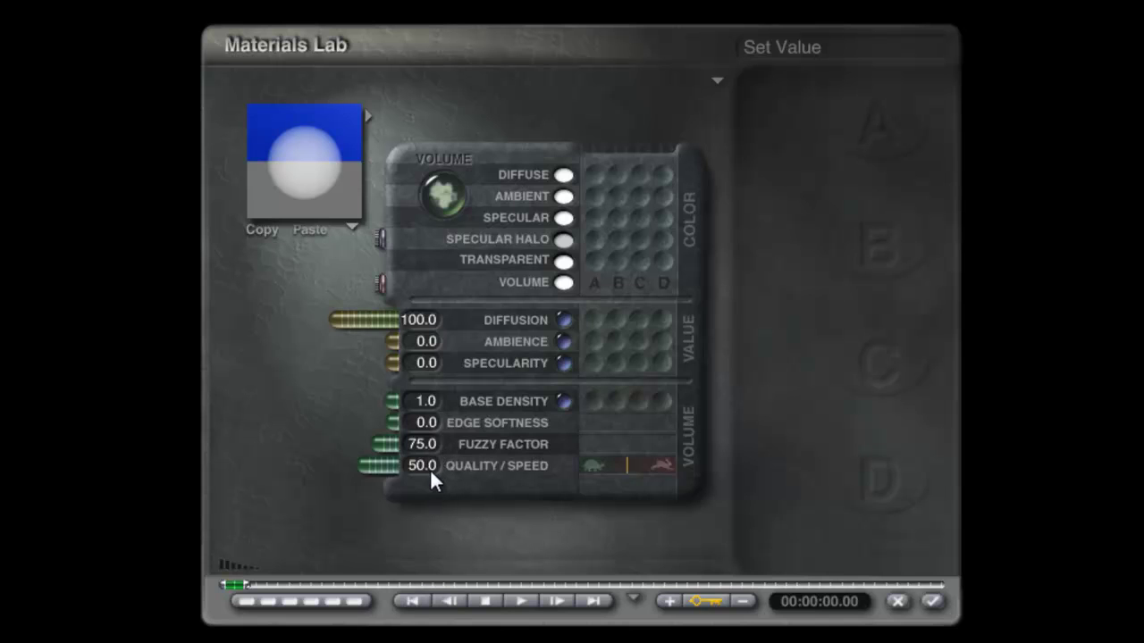
{"action": "left_click", "coordinate": [717, 80]}
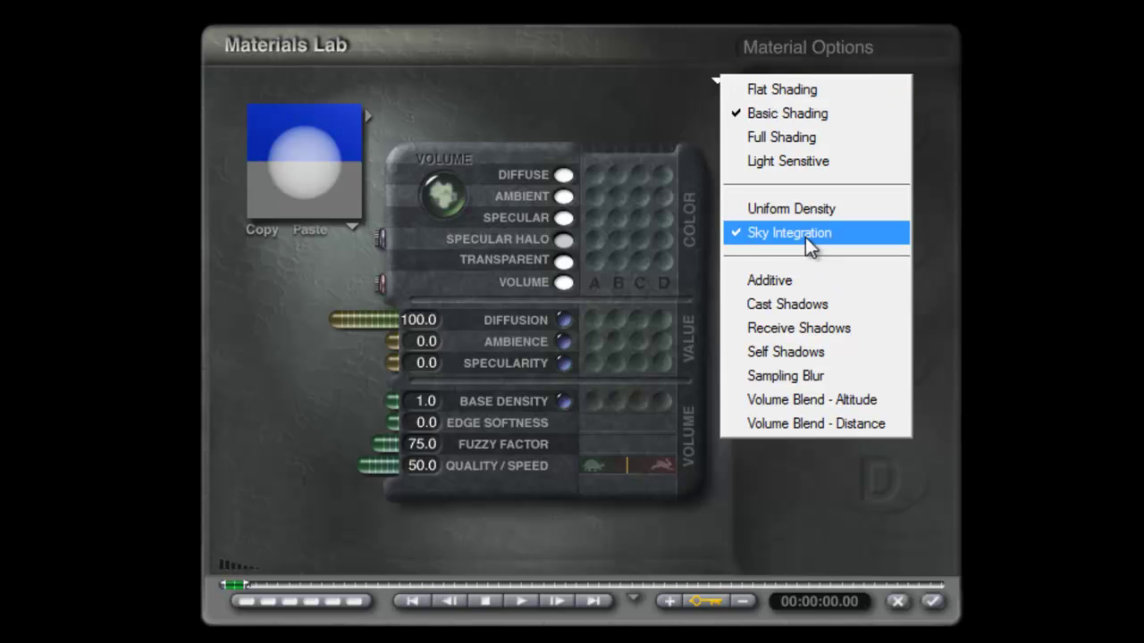
{"action": "left_click", "coordinate": [1073, 451]}
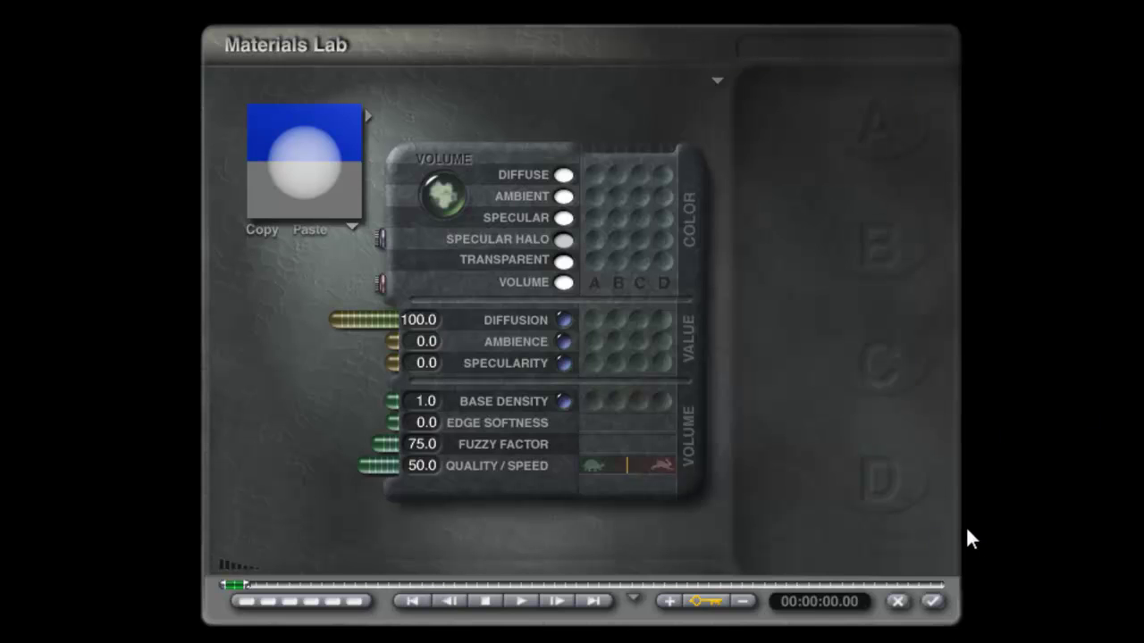
{"action": "left_click", "coordinate": [936, 608]}
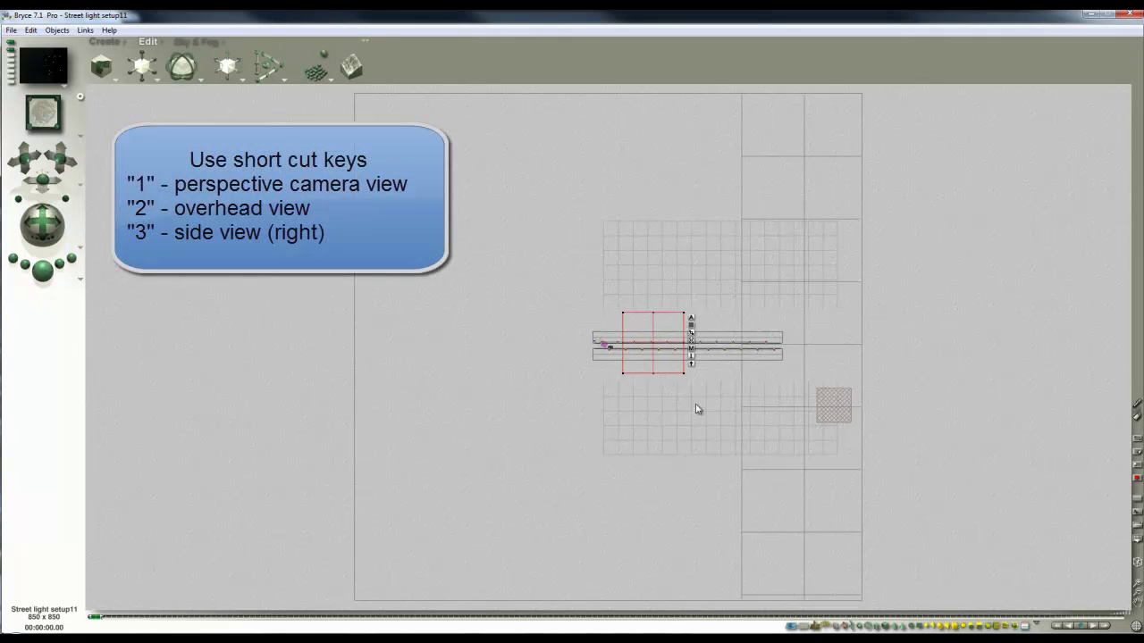
Step: Shorten the cube's underground part so its base sits just below ground level
{"action": "key", "text": "3"}
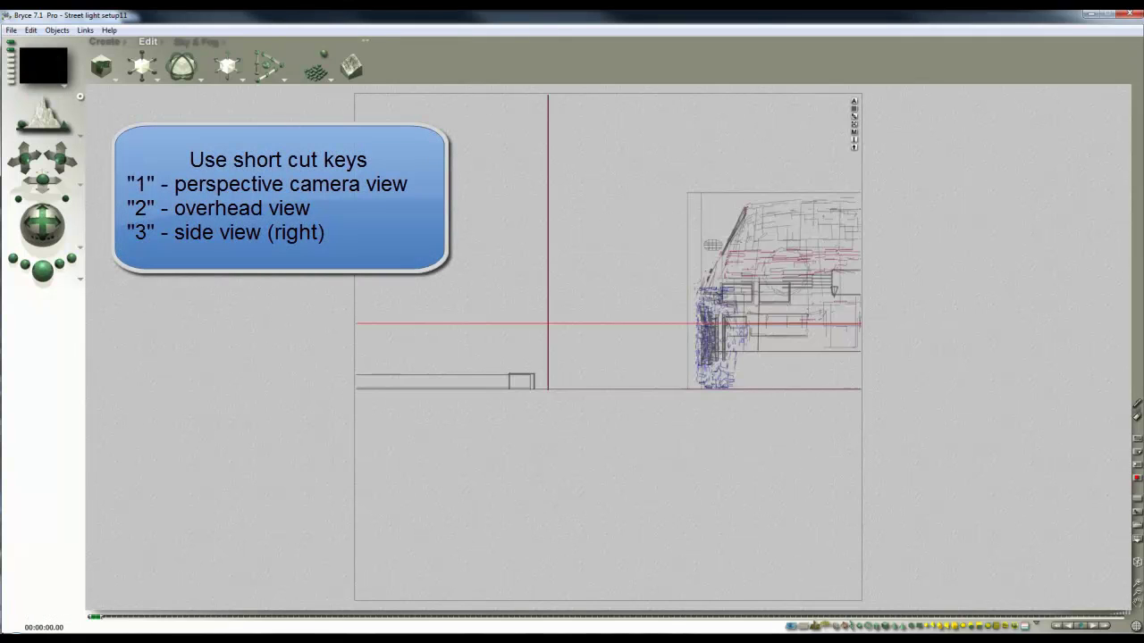
{"action": "left_click", "coordinate": [1135, 591]}
{"action": "key", "text": "1"}
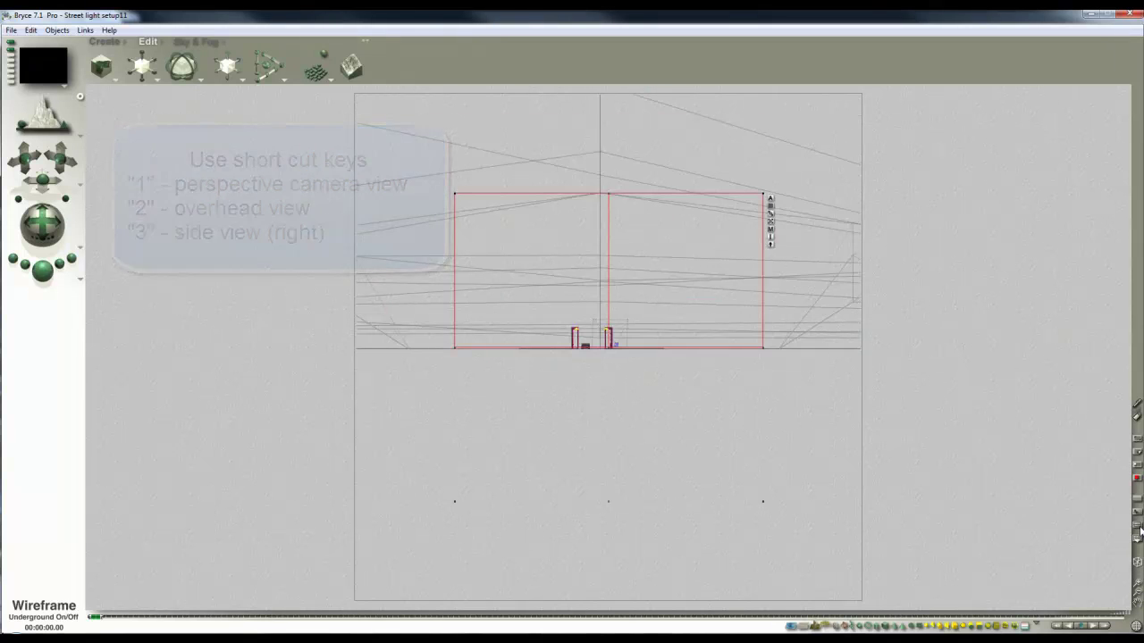
{"action": "left_click_drag", "start_coordinate": [607, 509], "coordinate": [581, 485]}
Step: Stretch the cube in the overhead view to reach behind the camera and along most of the street, and widen it slightly
{"action": "key", "text": "2"}
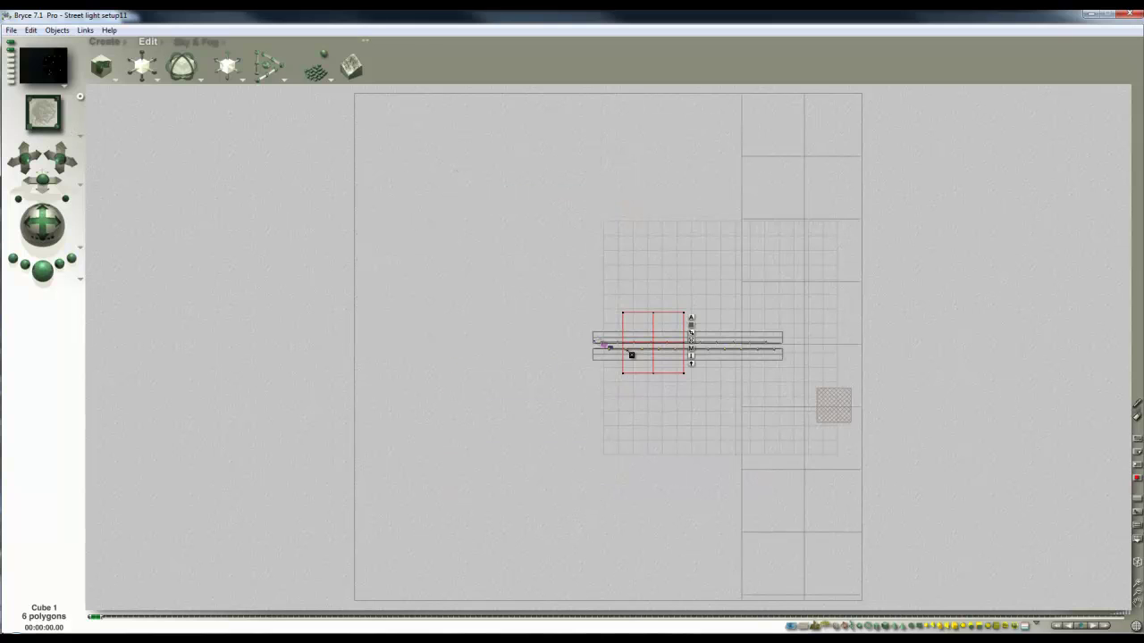
{"action": "left_click_drag", "start_coordinate": [622, 343], "coordinate": [574, 343]}
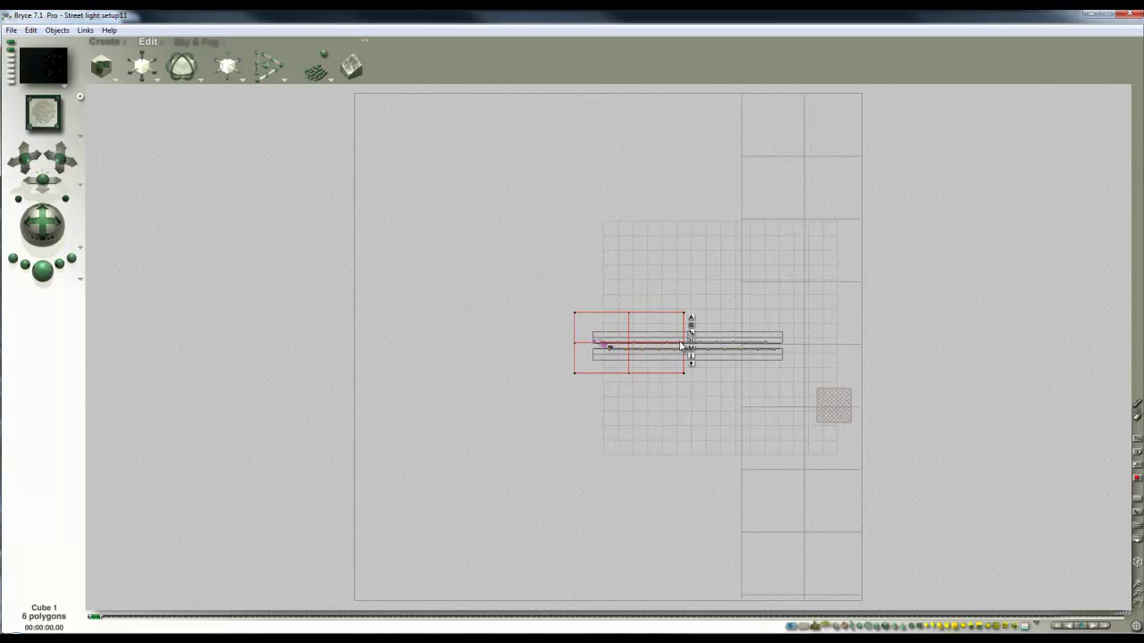
{"action": "left_click_drag", "start_coordinate": [689, 342], "coordinate": [750, 342]}
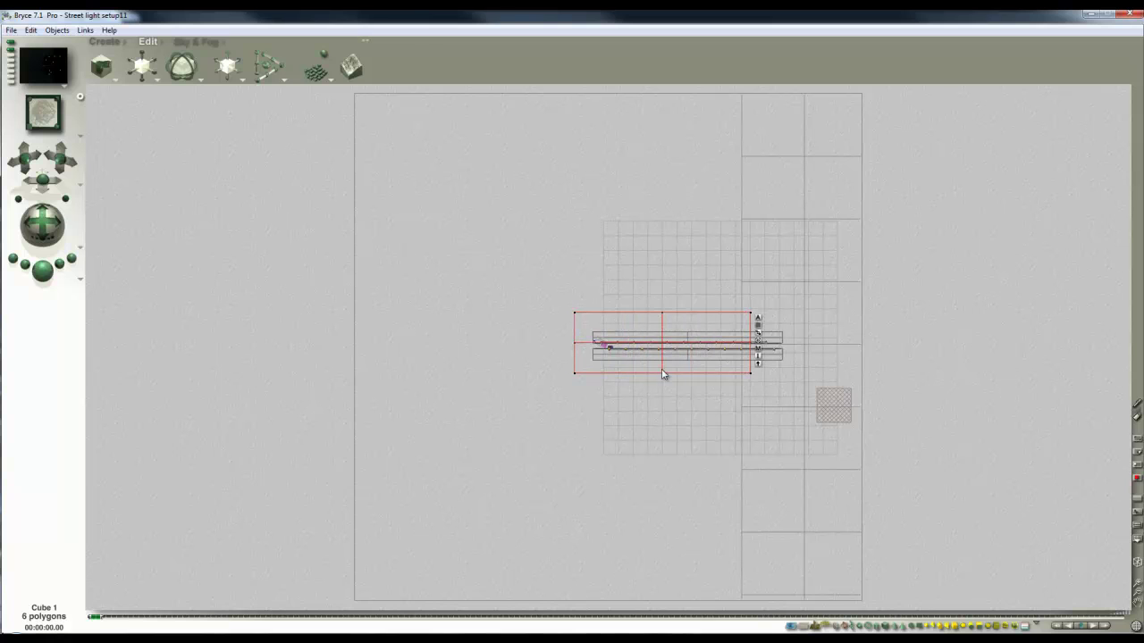
{"action": "left_click_drag", "start_coordinate": [663, 375], "coordinate": [663, 382]}
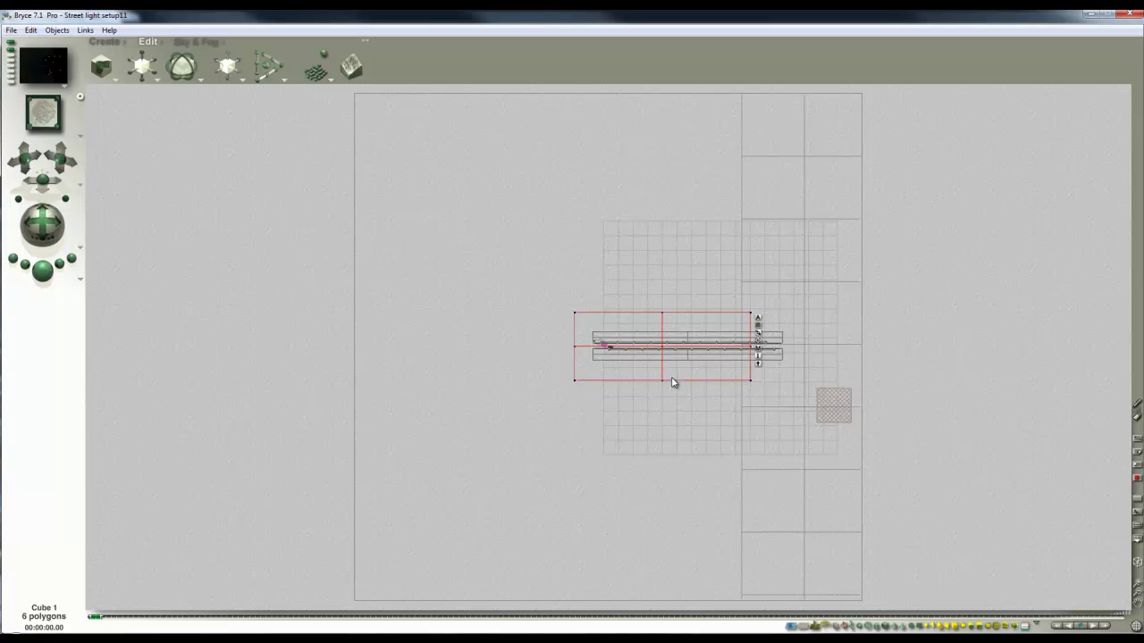
Step: Test-render the fog cube from the camera view, then stop the render
{"action": "key", "text": "1"}
{"action": "left_click", "coordinate": [42, 269]}
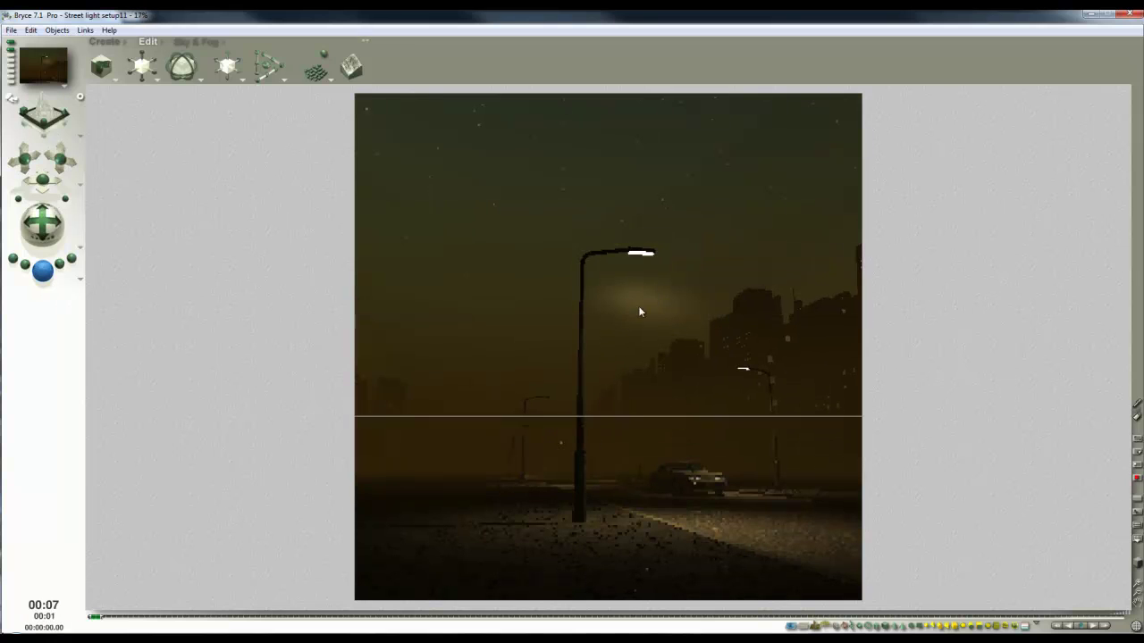
{"action": "key", "text": "Escape"}
{"action": "key", "text": "Escape"}
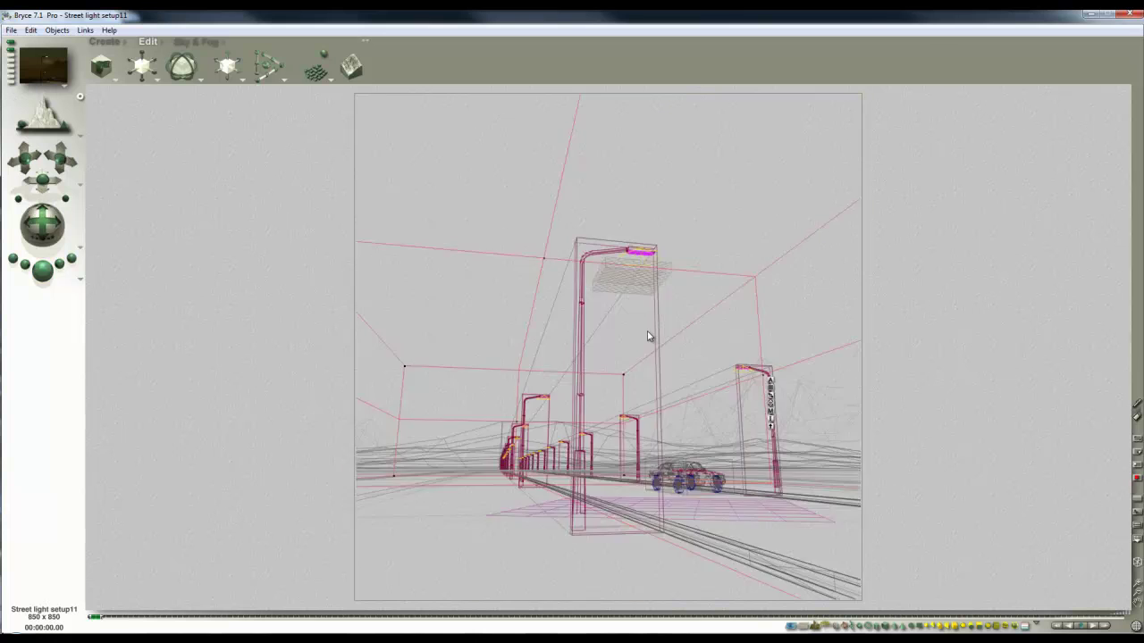
Step: Lower the cube's top to about half its height and set its fog material's quality/speed to 75
{"action": "key", "text": "4"}
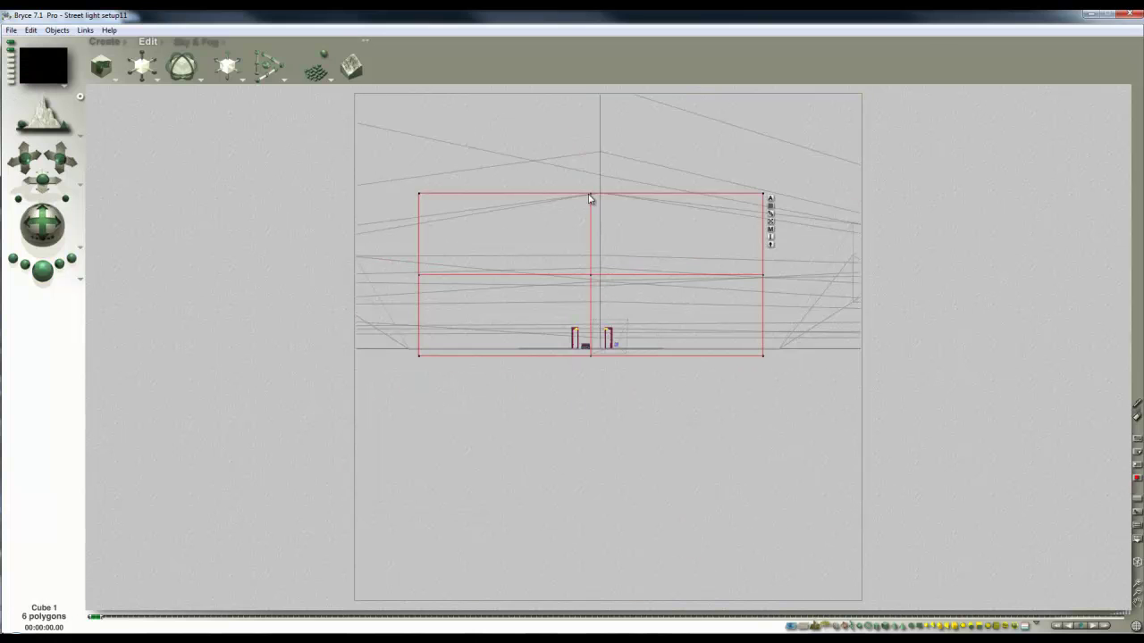
{"action": "left_click_drag", "start_coordinate": [589, 198], "coordinate": [590, 278]}
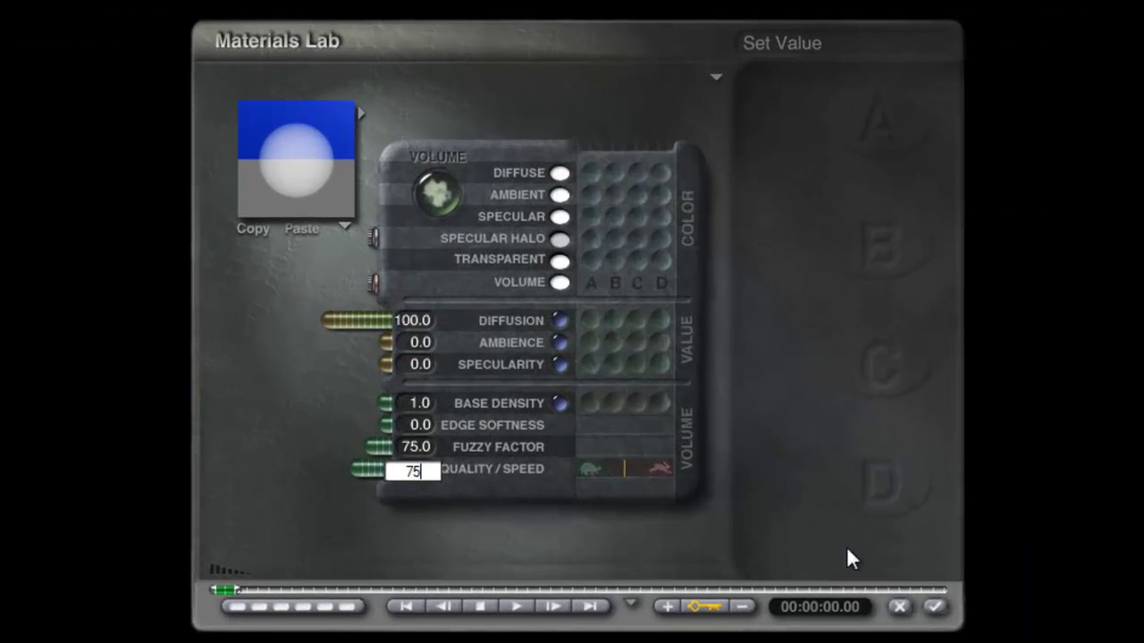
{"action": "key", "text": "Return"}
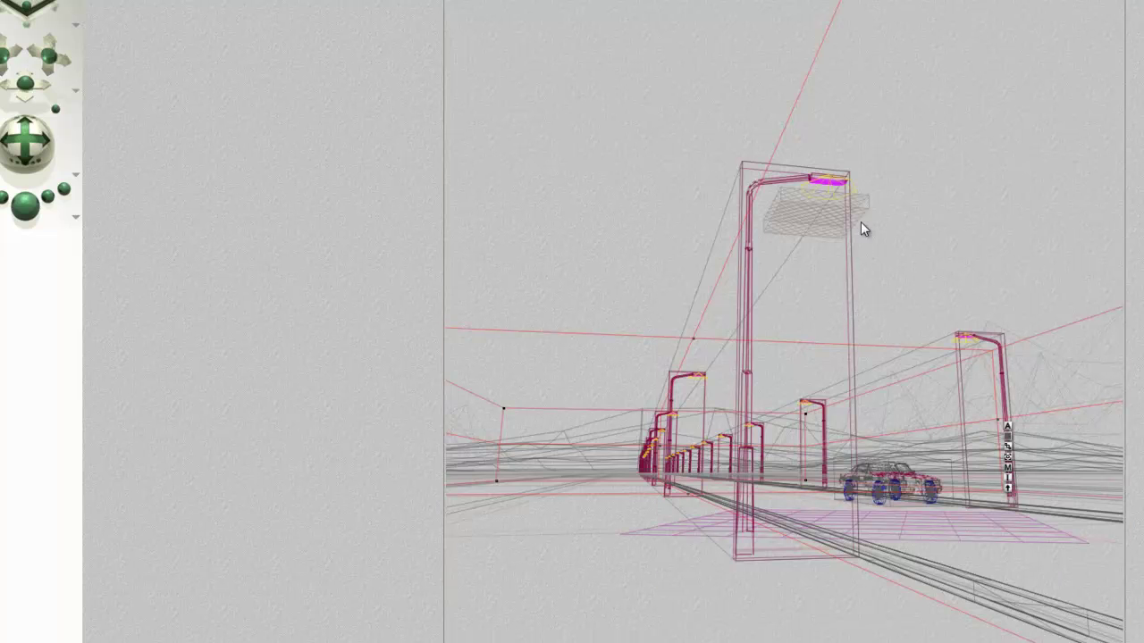
Step: Select all the spotlights and review their falloff and influence settings in the Light Lab
{"action": "left_click", "coordinate": [1027, 639]}
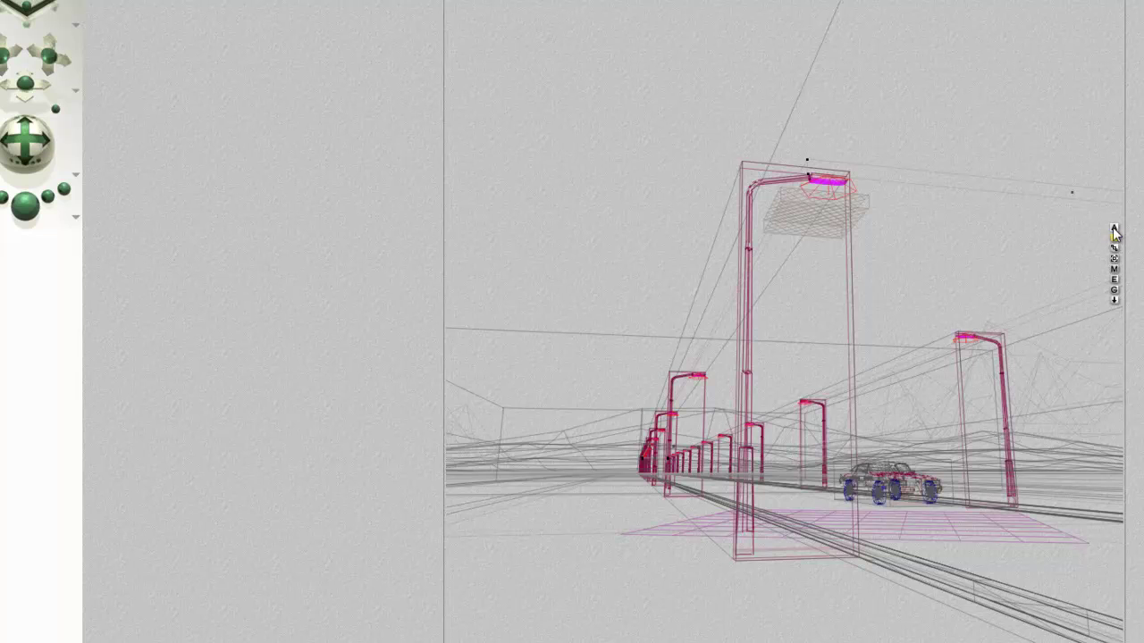
{"action": "left_click", "coordinate": [1114, 286]}
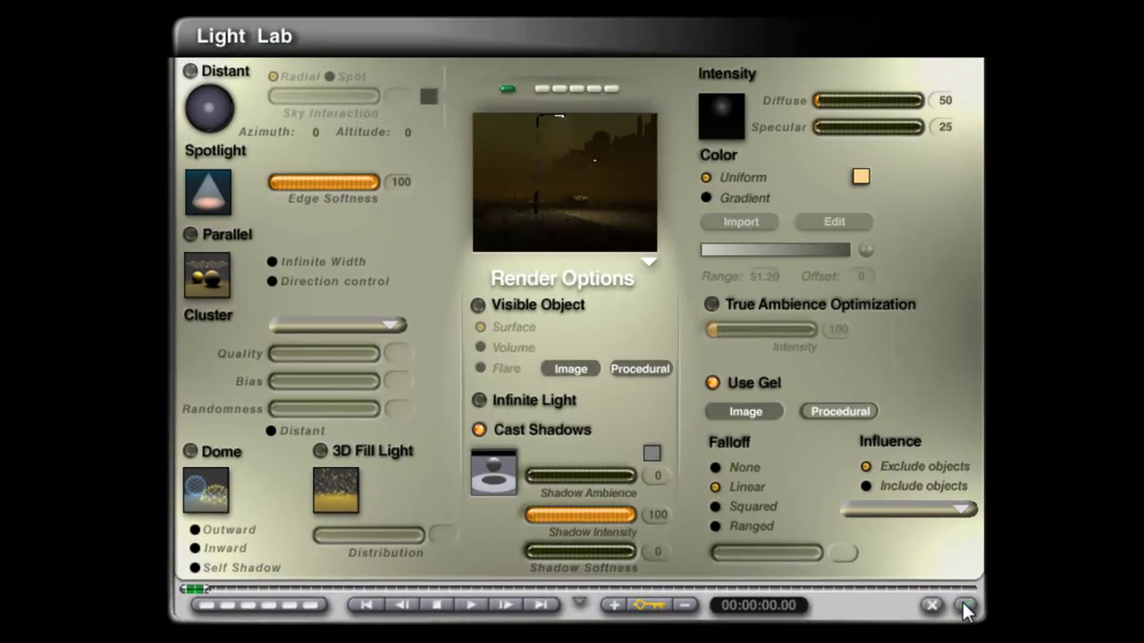
{"action": "left_click", "coordinate": [965, 607]}
Step: Select Cube 1 and rename it "Dans fog cube" in its object attributes
{"action": "right_click", "coordinate": [957, 318]}
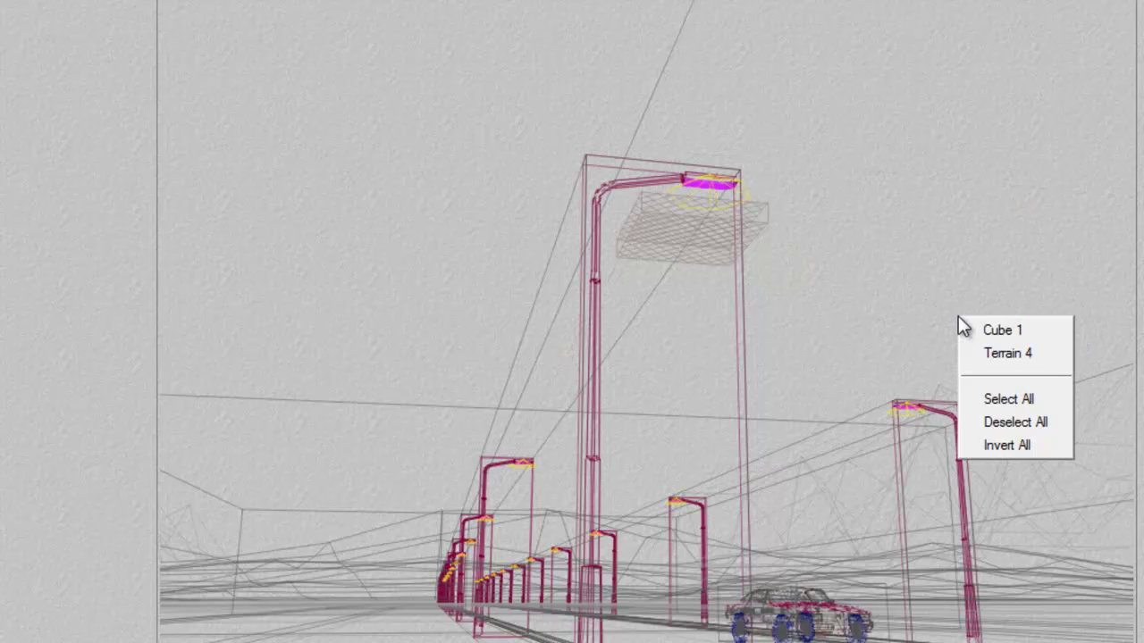
{"action": "left_click", "coordinate": [970, 331]}
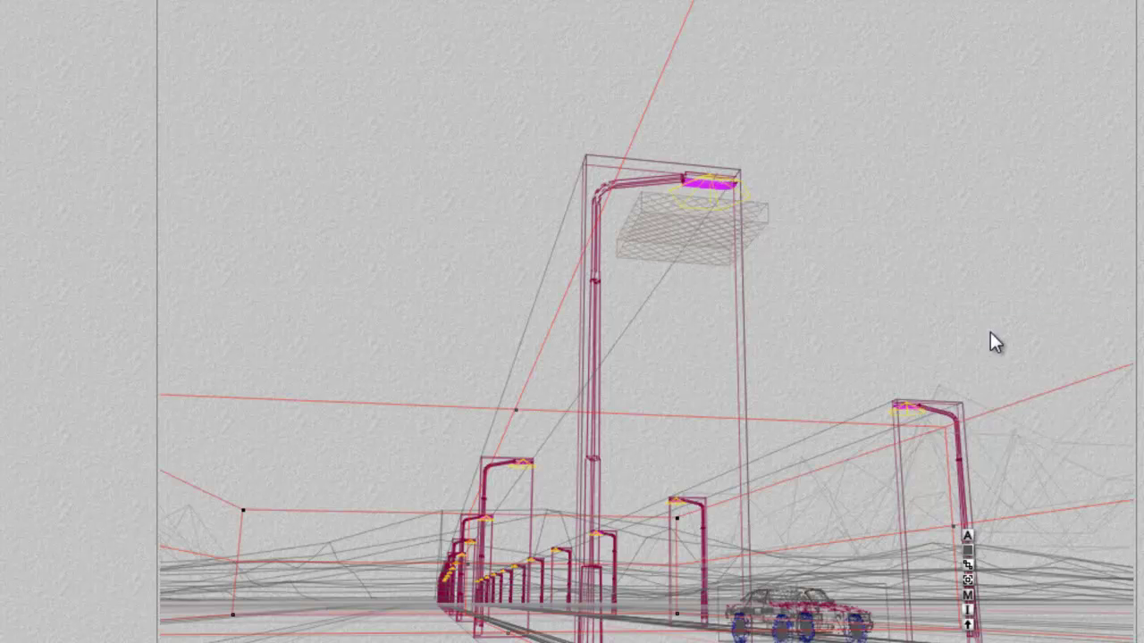
{"action": "left_click", "coordinate": [969, 537]}
{"action": "type", "text": "Dans fog cube"}
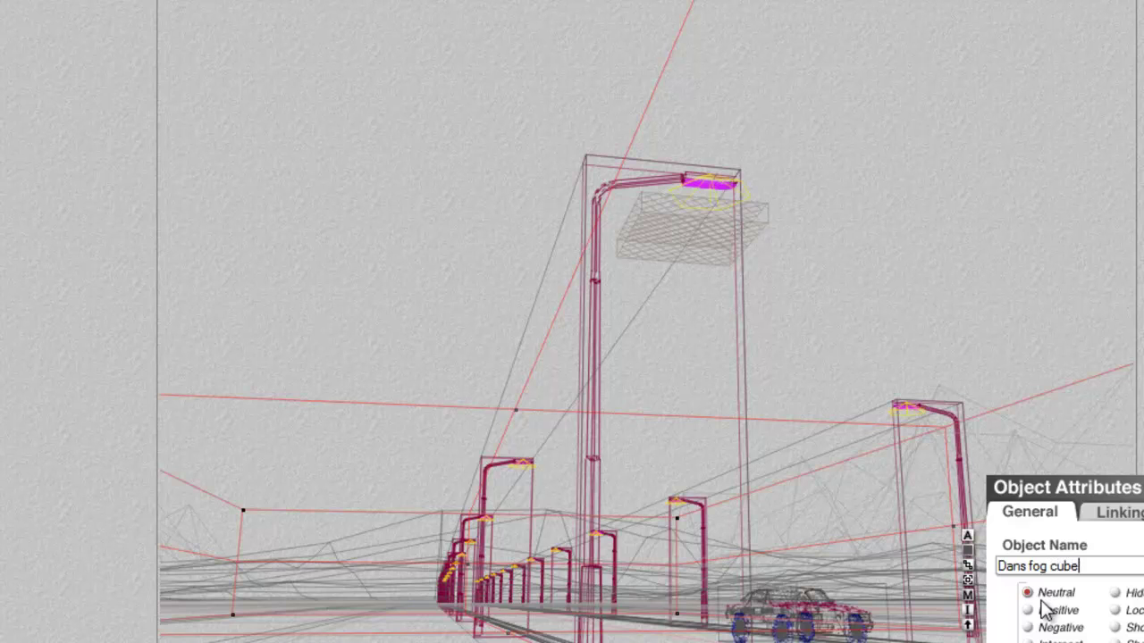
{"action": "key", "text": "Return"}
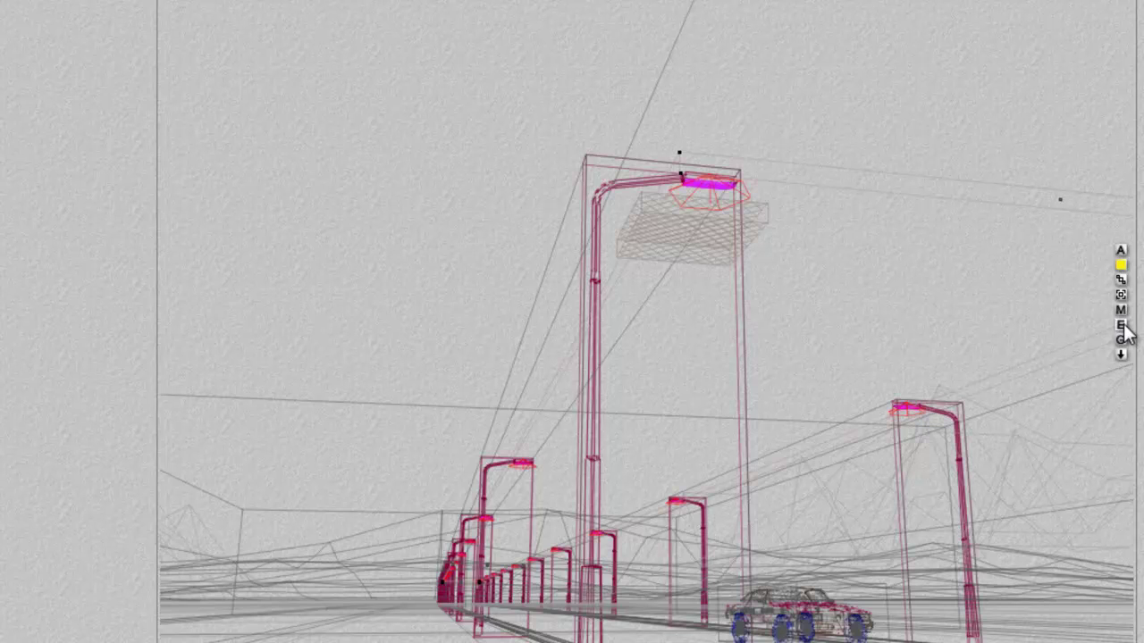
Step: Exclude "Dans fog cube" from the spotlights' influence in the Light Lab, apply the setting and test-render the scene
{"action": "left_click", "coordinate": [1123, 324]}
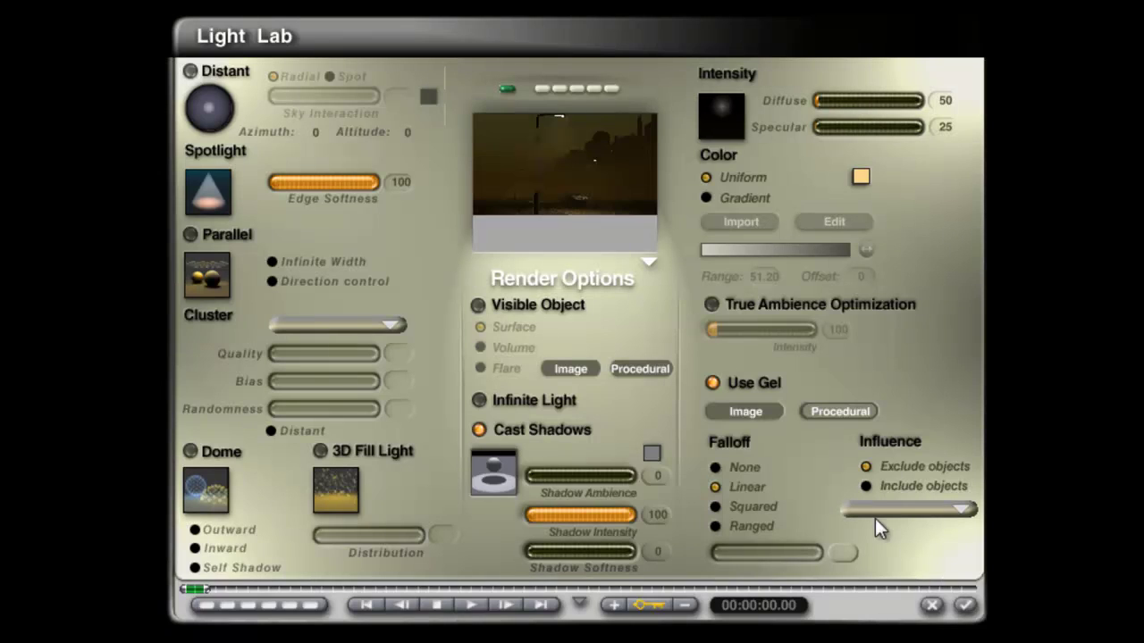
{"action": "left_click", "coordinate": [940, 484]}
{"action": "left_click", "coordinate": [940, 484]}
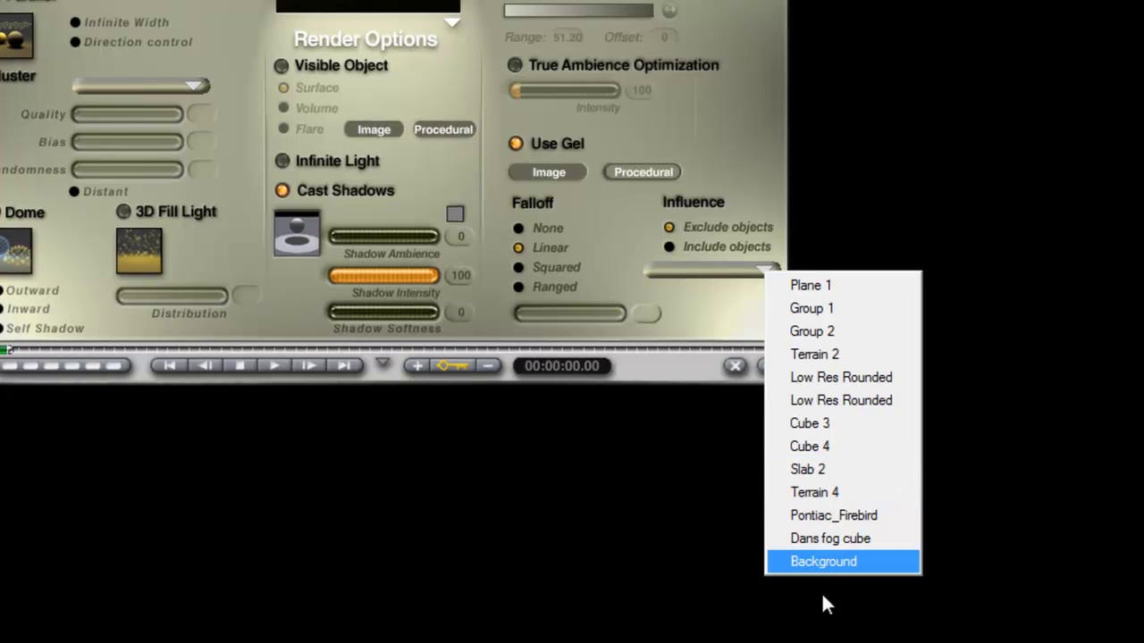
{"action": "left_click", "coordinate": [832, 541]}
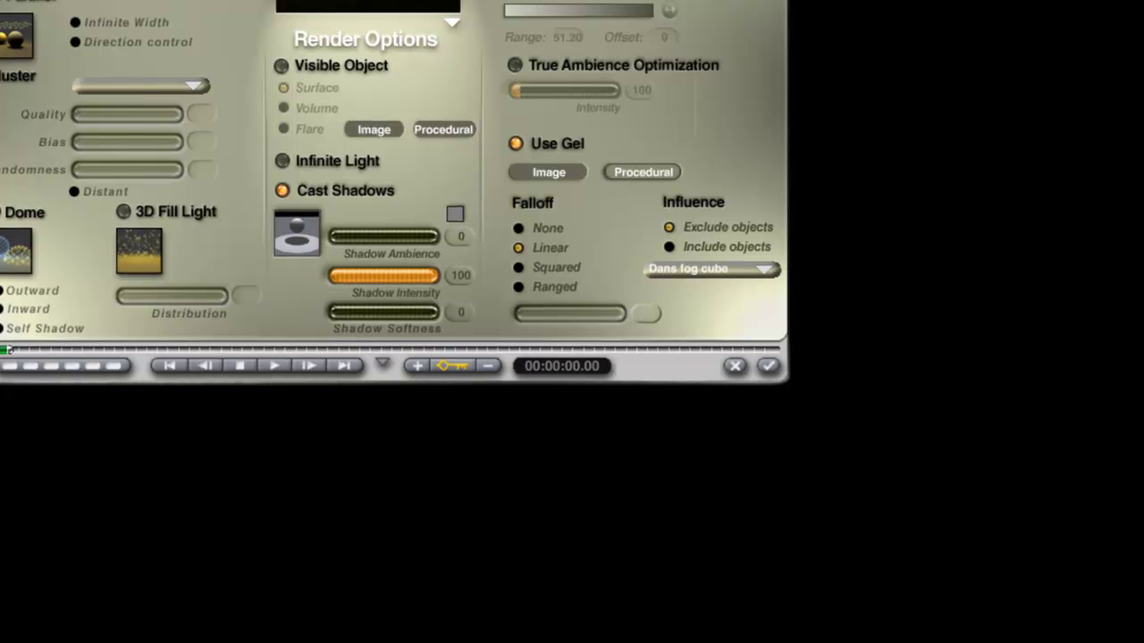
{"action": "left_click", "coordinate": [768, 366]}
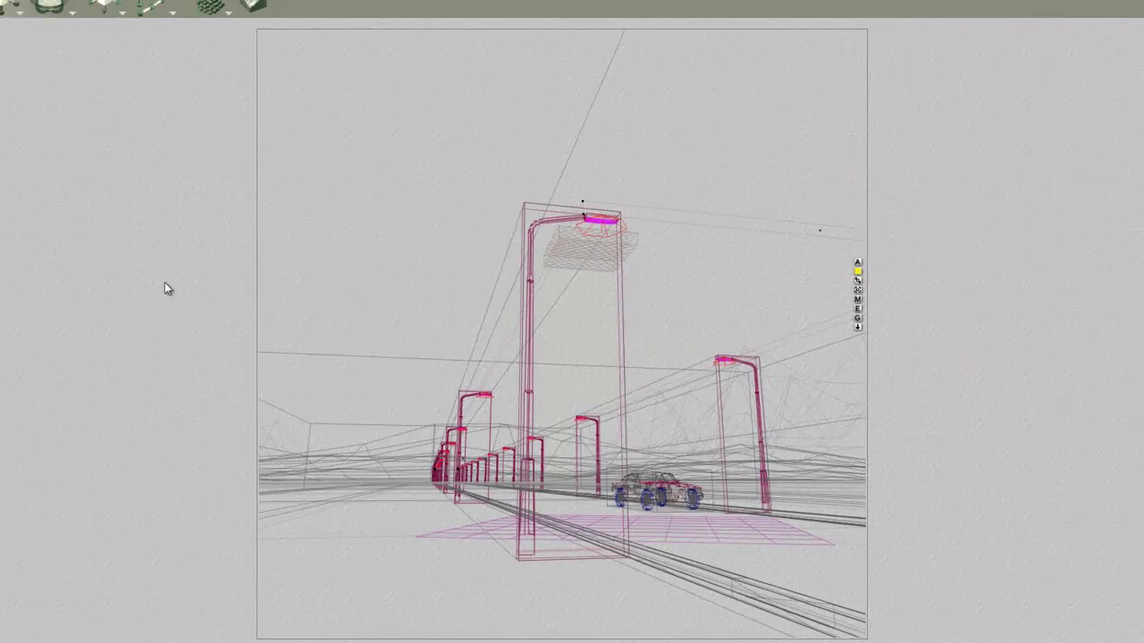
{"action": "key", "text": "ctrl+r"}
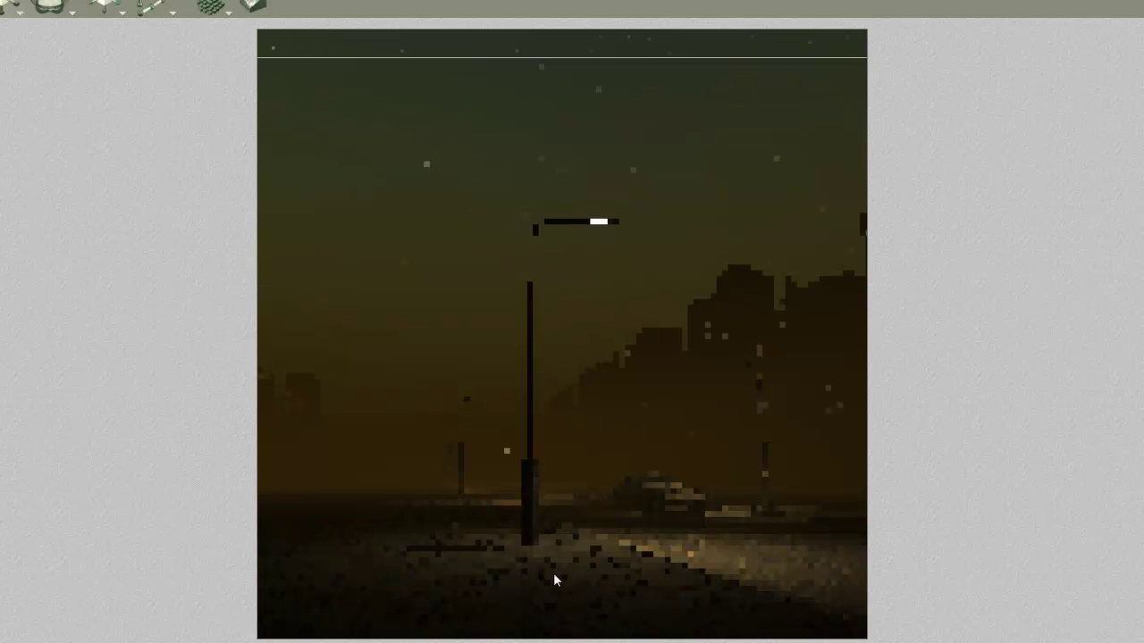
Step: Stop the render, duplicate the selected spotlights in place and assign the copies to the orange family
{"action": "left_click", "coordinate": [648, 444]}
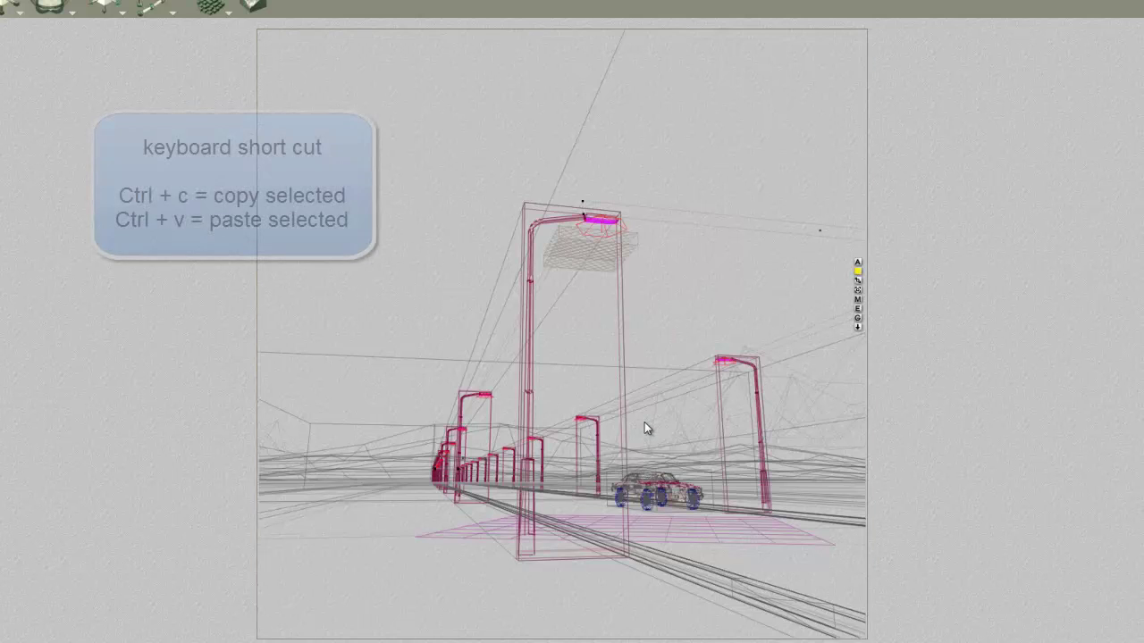
{"action": "left_click", "coordinate": [644, 422]}
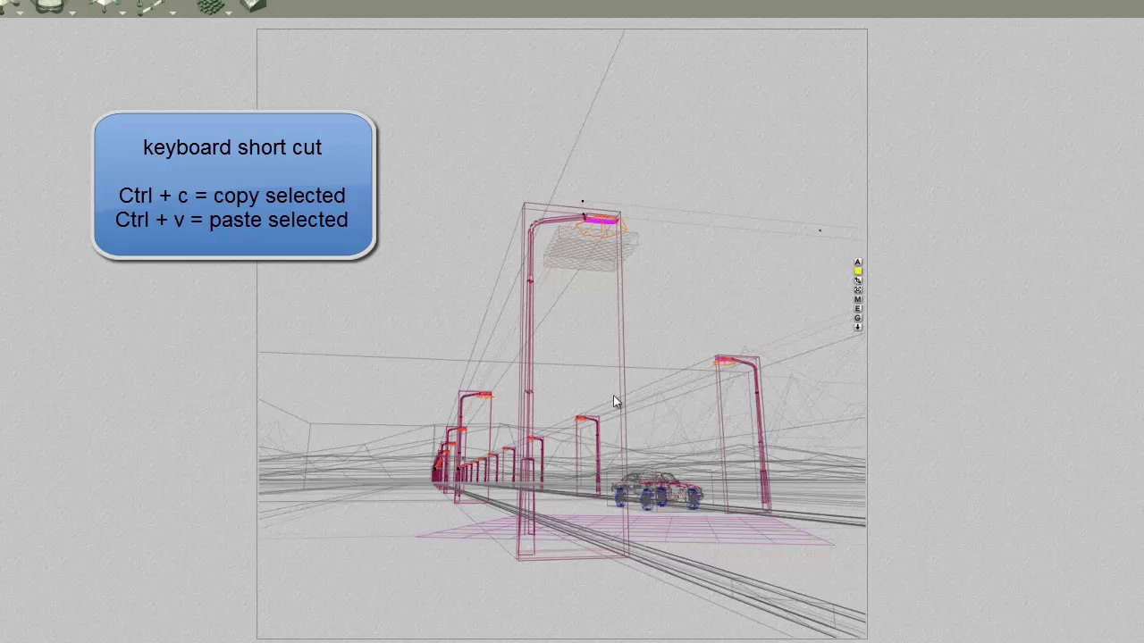
{"action": "left_click", "coordinate": [858, 272]}
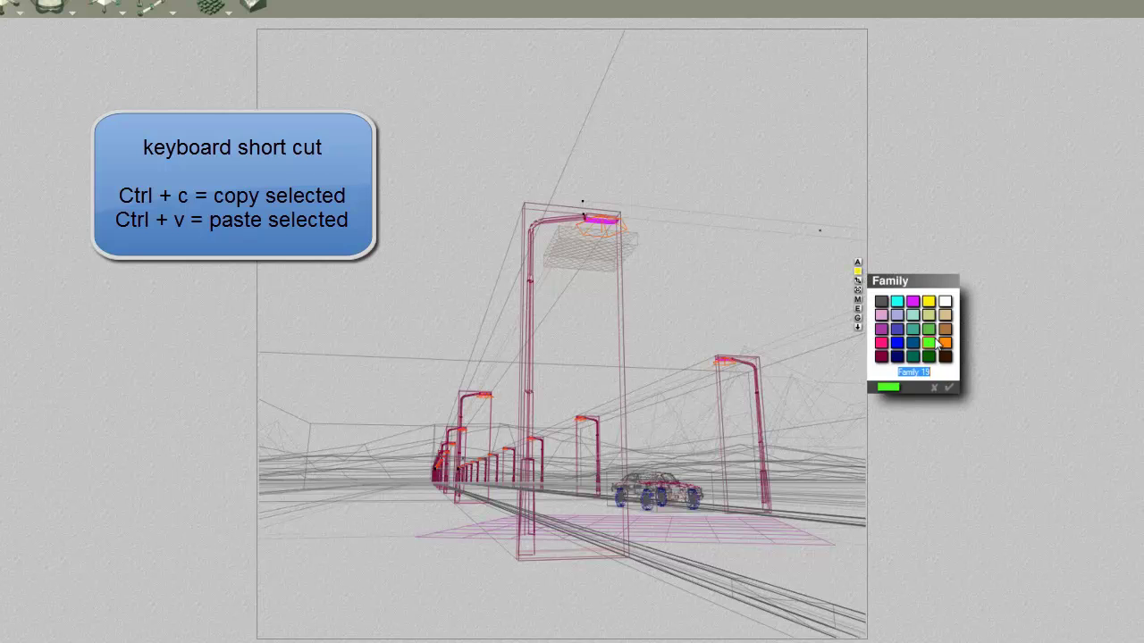
{"action": "left_click", "coordinate": [946, 346]}
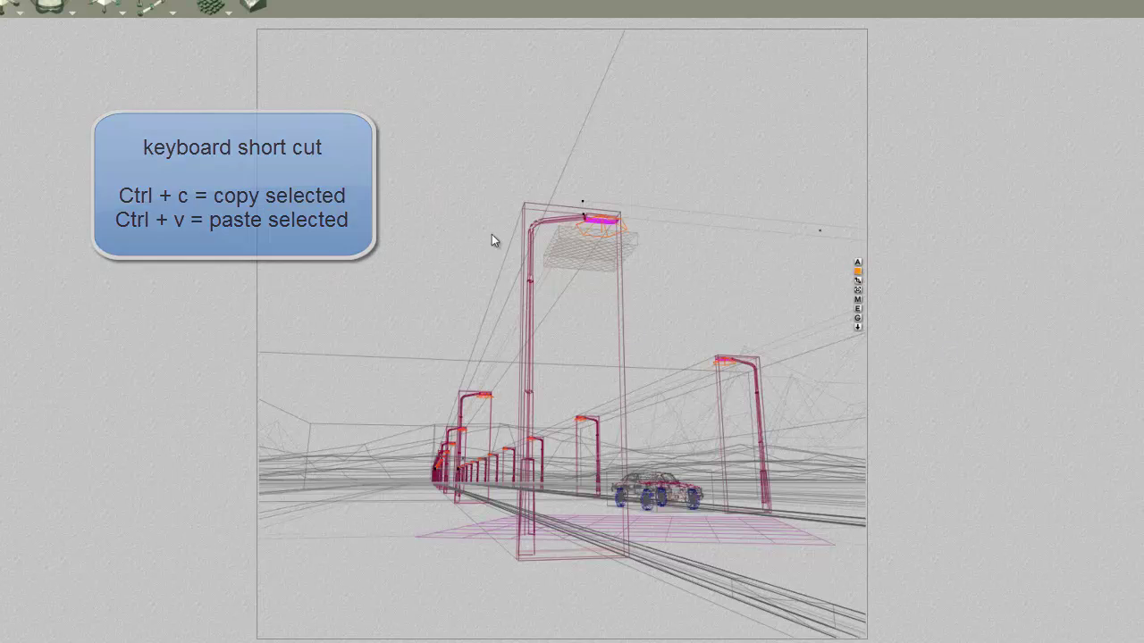
Step: Raise the orange spotlight copies slightly above the original lamp spotlights
{"action": "key", "text": "4"}
{"action": "key", "text": "1"}
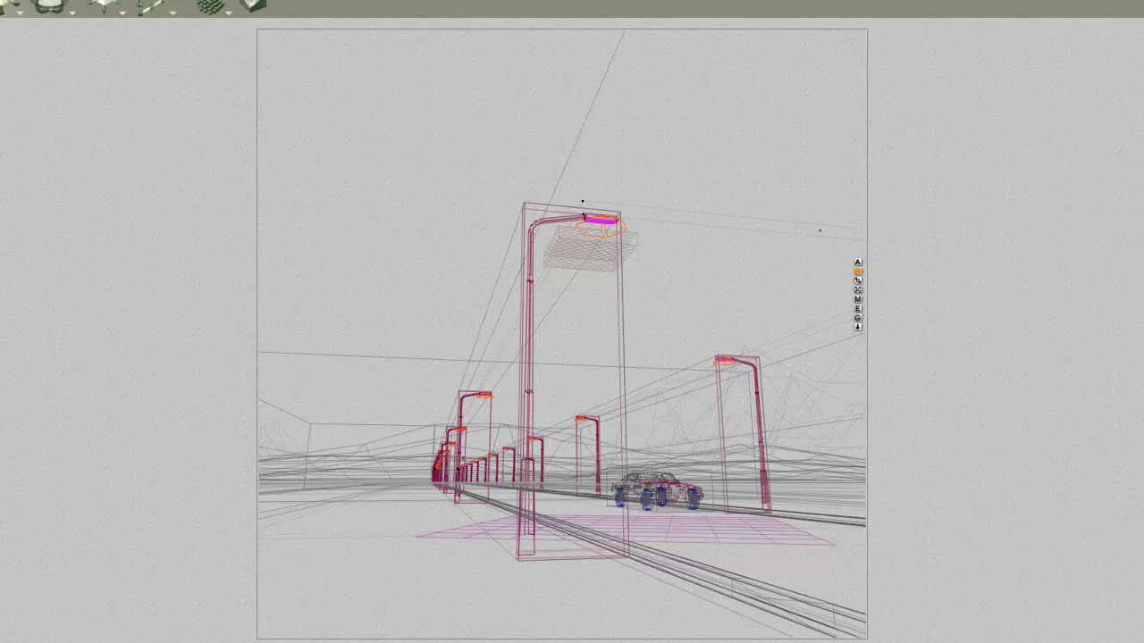
{"action": "left_click_drag", "start_coordinate": [105, 5], "coordinate": [105, 50]}
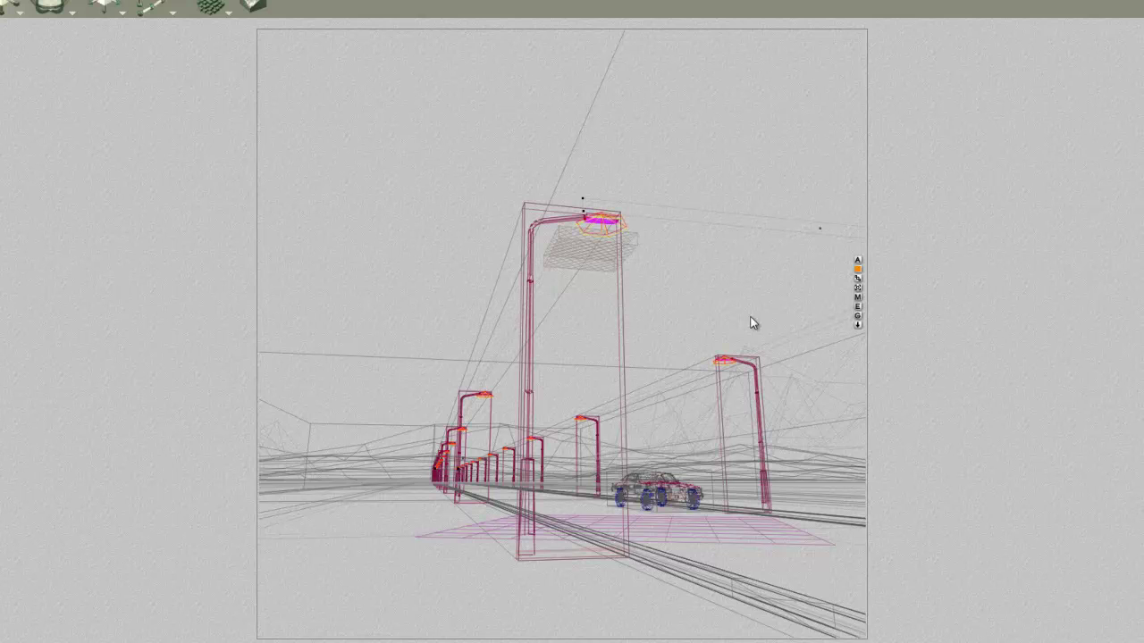
Step: Turn off the gel for the orange spotlights and switch their colour to a gradient with a range of 300
{"action": "left_click", "coordinate": [856, 307]}
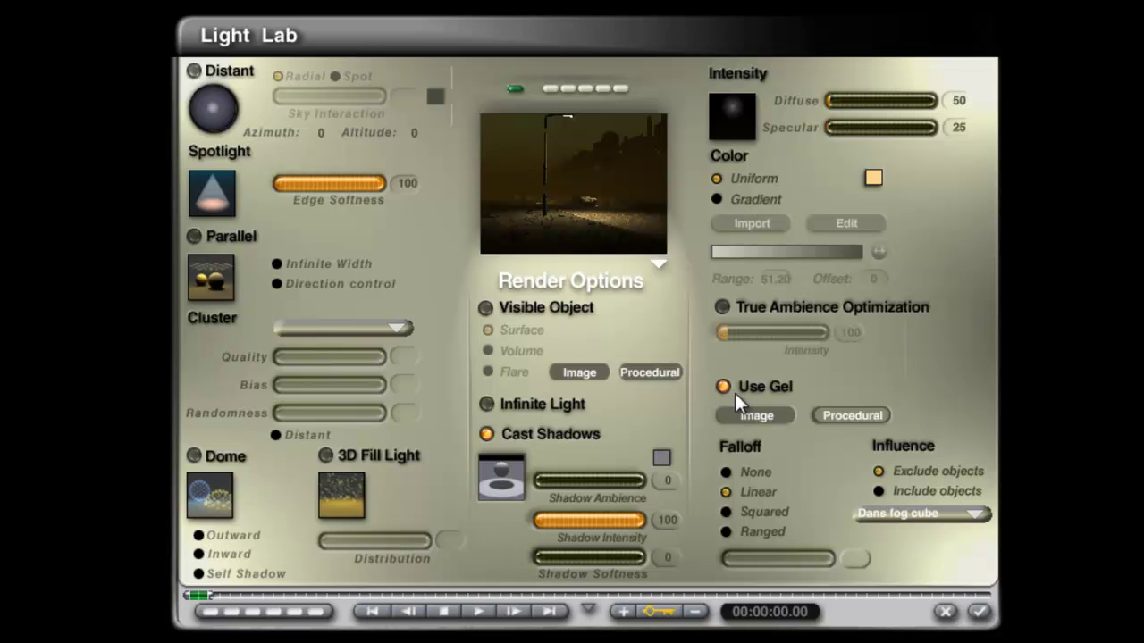
{"action": "left_click", "coordinate": [725, 386]}
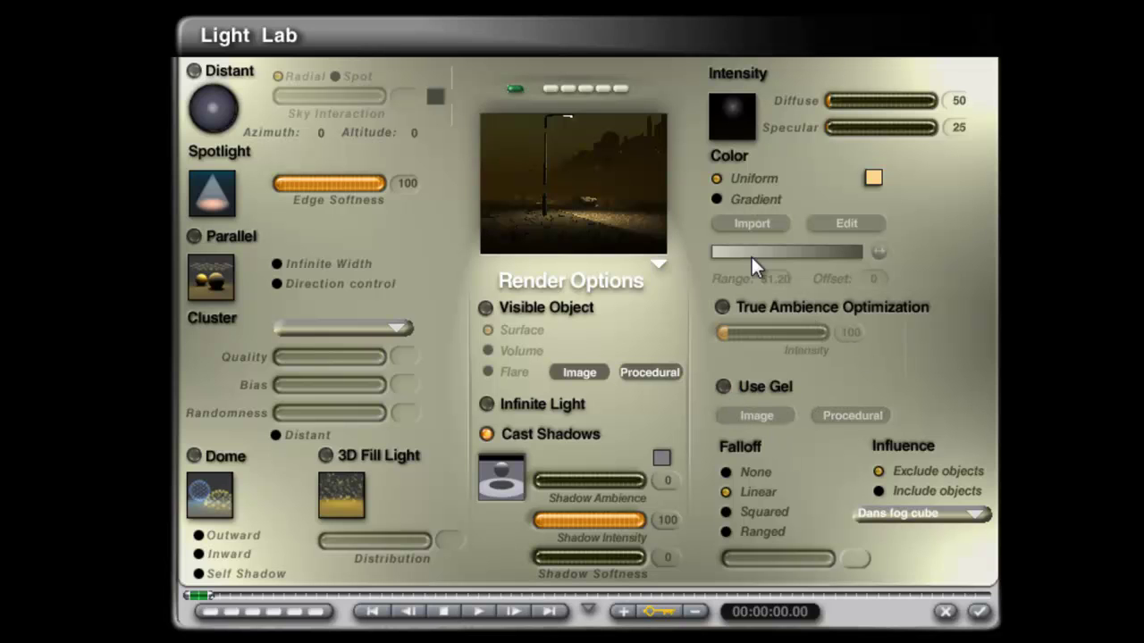
{"action": "left_click", "coordinate": [717, 196]}
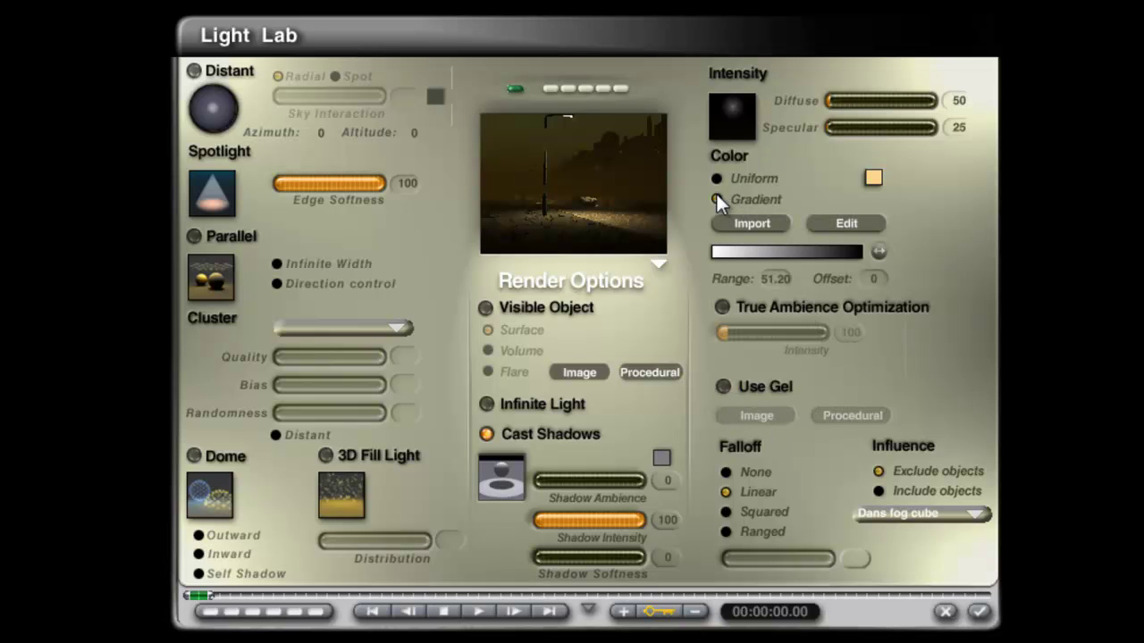
{"action": "left_click", "coordinate": [770, 280]}
{"action": "type", "text": "300"}
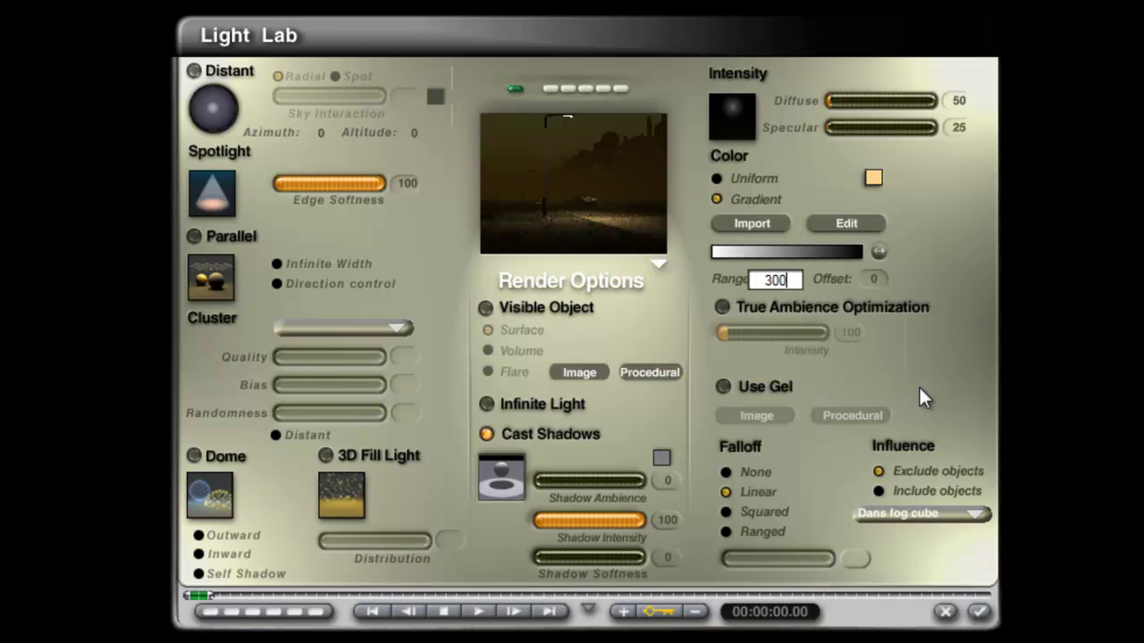
{"action": "key", "text": "Return"}
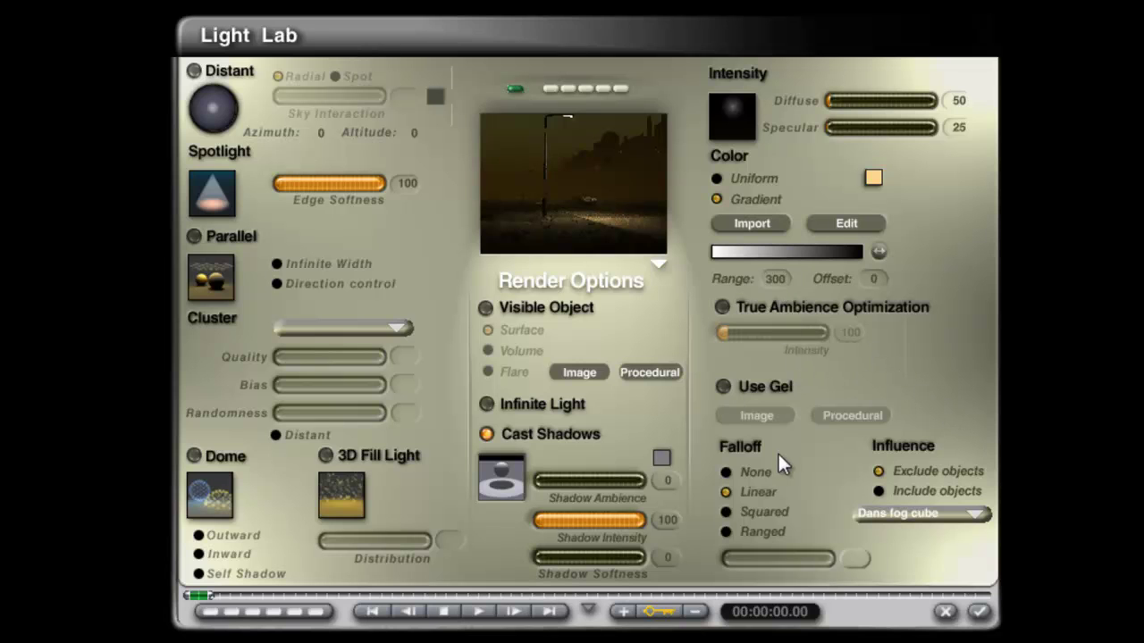
Step: Set the orange spotlights' falloff to None and choose "Dans fog cube" in their influence object list
{"action": "left_click", "coordinate": [727, 473]}
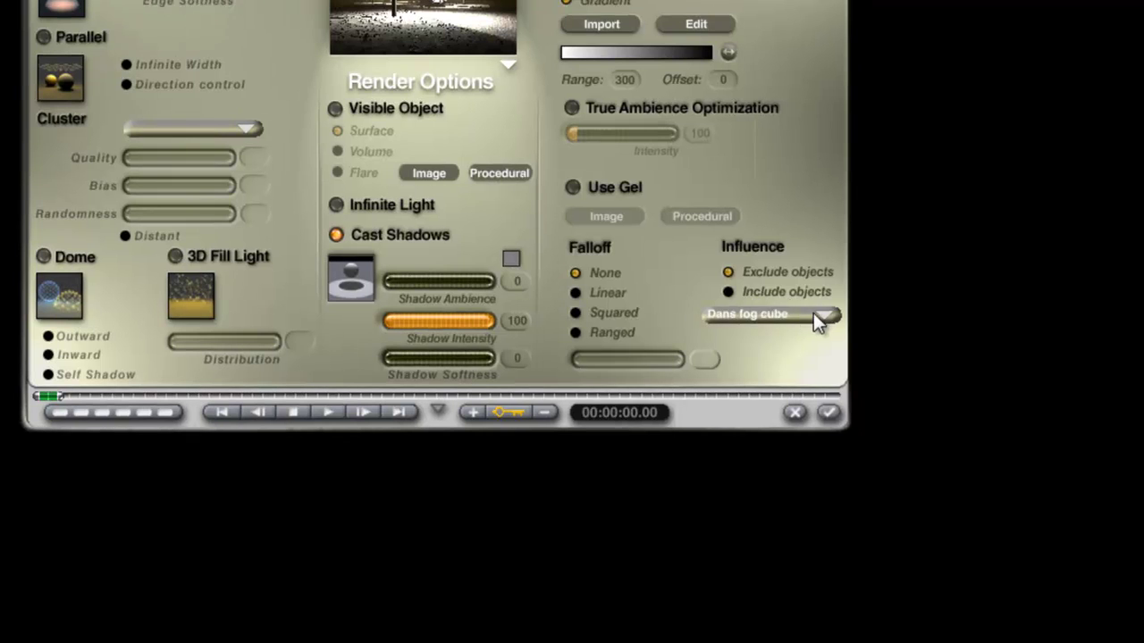
{"action": "left_click", "coordinate": [968, 513]}
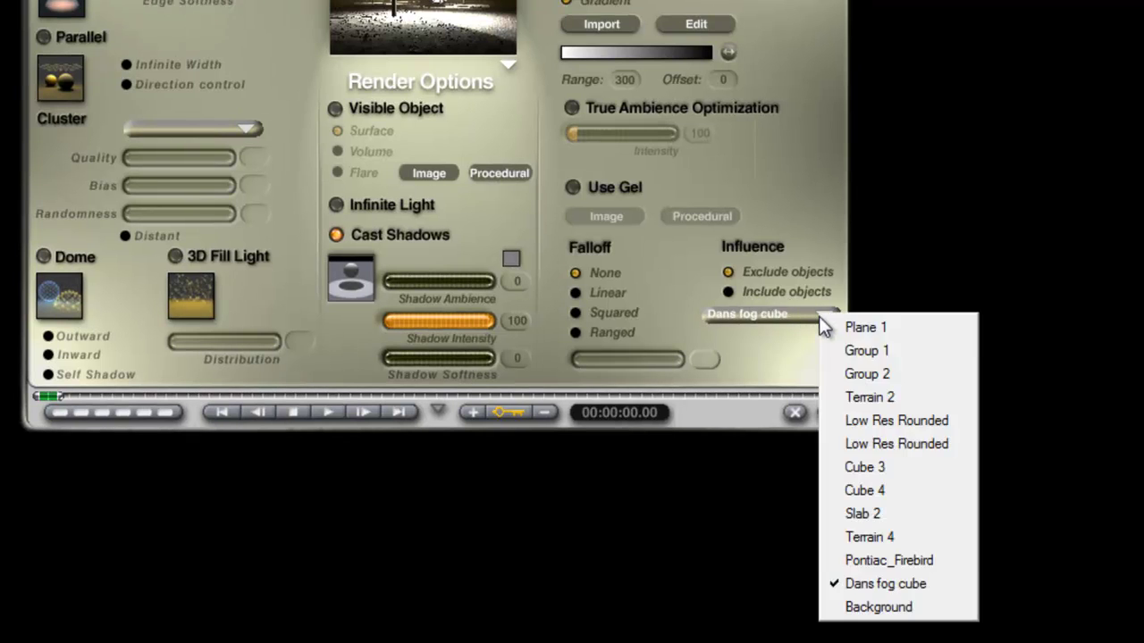
{"action": "left_click", "coordinate": [900, 576]}
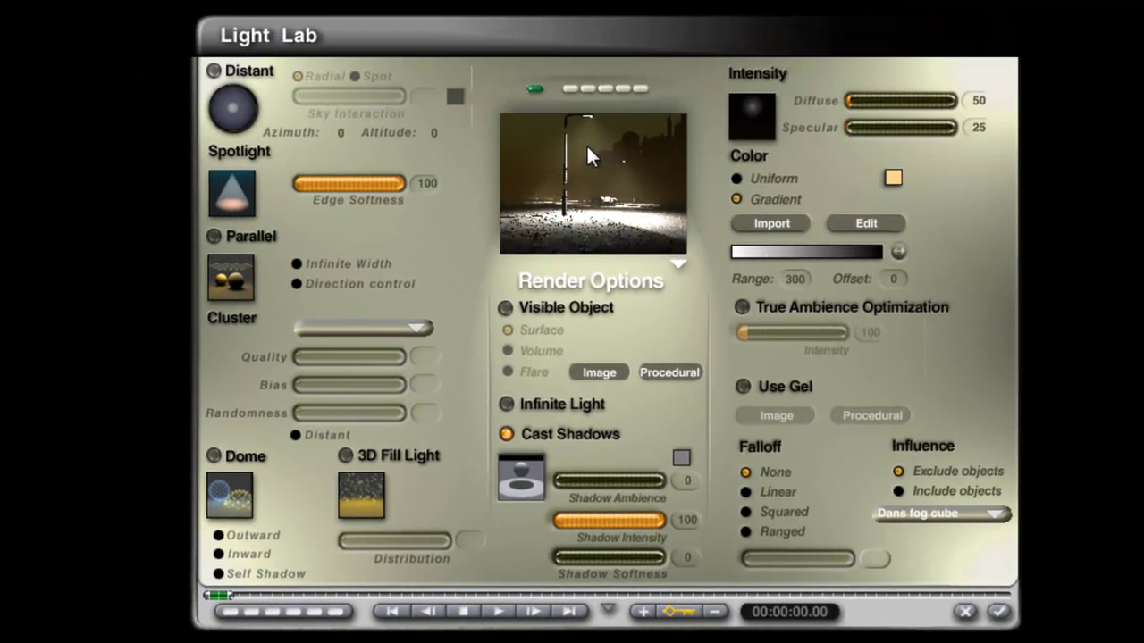
Step: Add a gradient colour stop at 10% and sample the light's pale orange uniform colour for it
{"action": "left_click", "coordinate": [872, 226]}
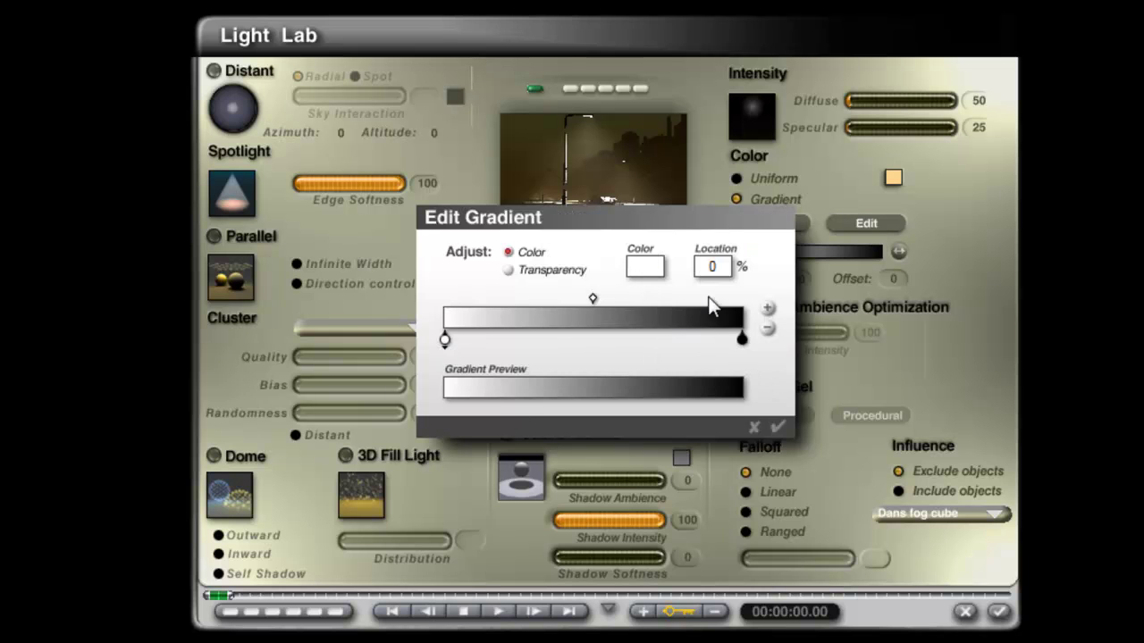
{"action": "left_click", "coordinate": [767, 310]}
{"action": "left_click_drag", "start_coordinate": [596, 351], "coordinate": [479, 353]}
{"action": "left_click", "coordinate": [642, 266]}
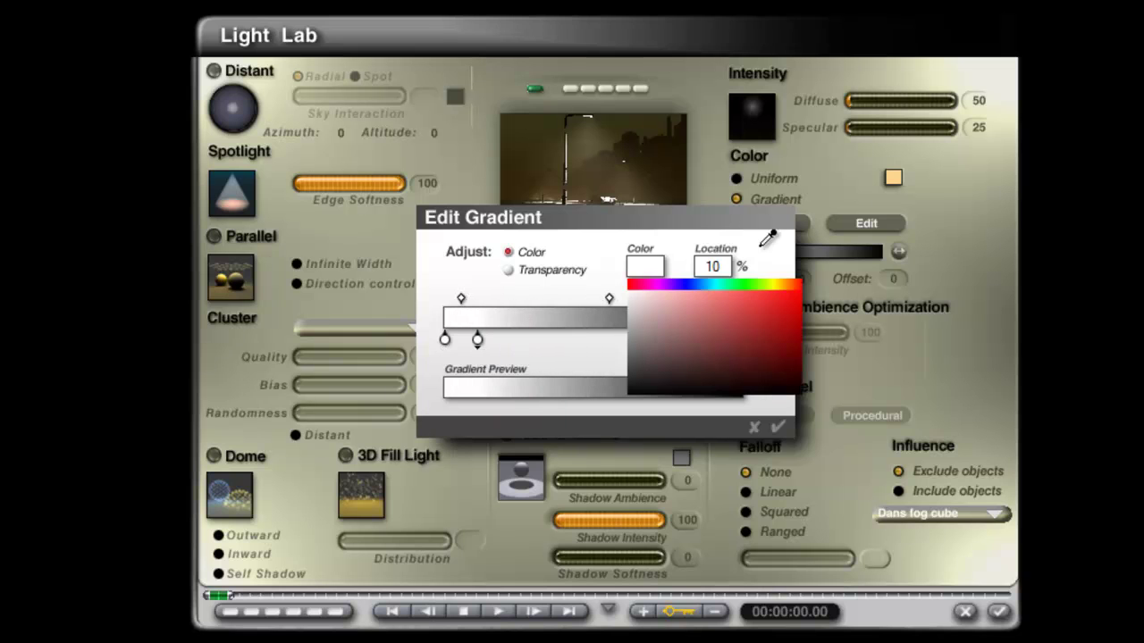
{"action": "left_click", "coordinate": [894, 178]}
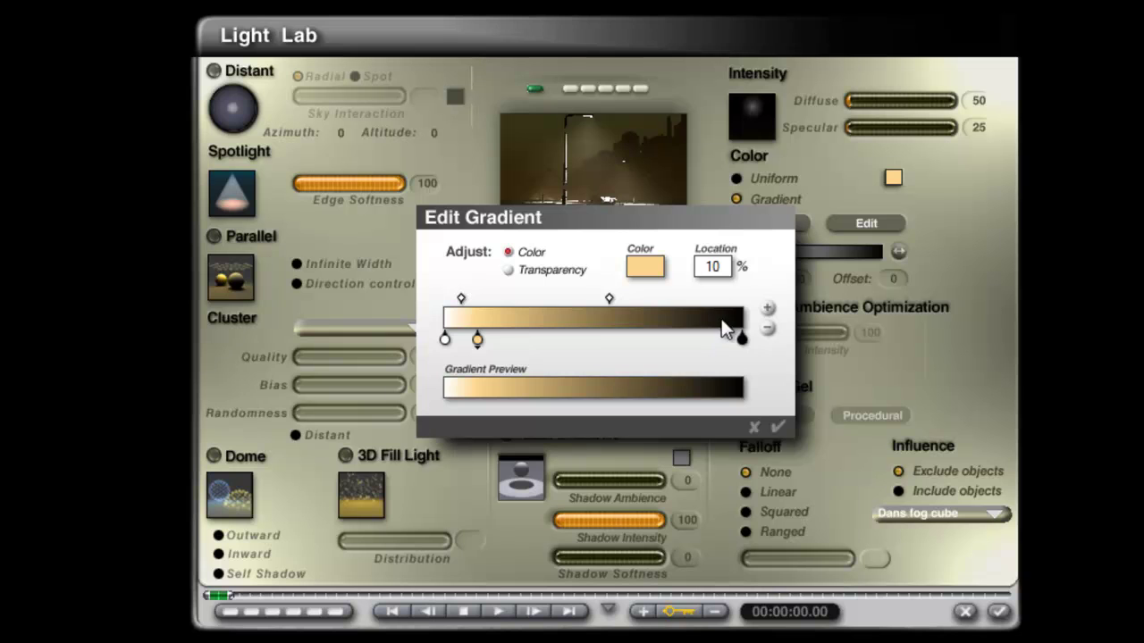
Step: Add a second gradient stop at 26% and set its colour to orange, RGB 254, 124, 0
{"action": "left_click", "coordinate": [767, 309]}
{"action": "left_click_drag", "start_coordinate": [594, 347], "coordinate": [524, 344]}
{"action": "left_click", "coordinate": [641, 271]}
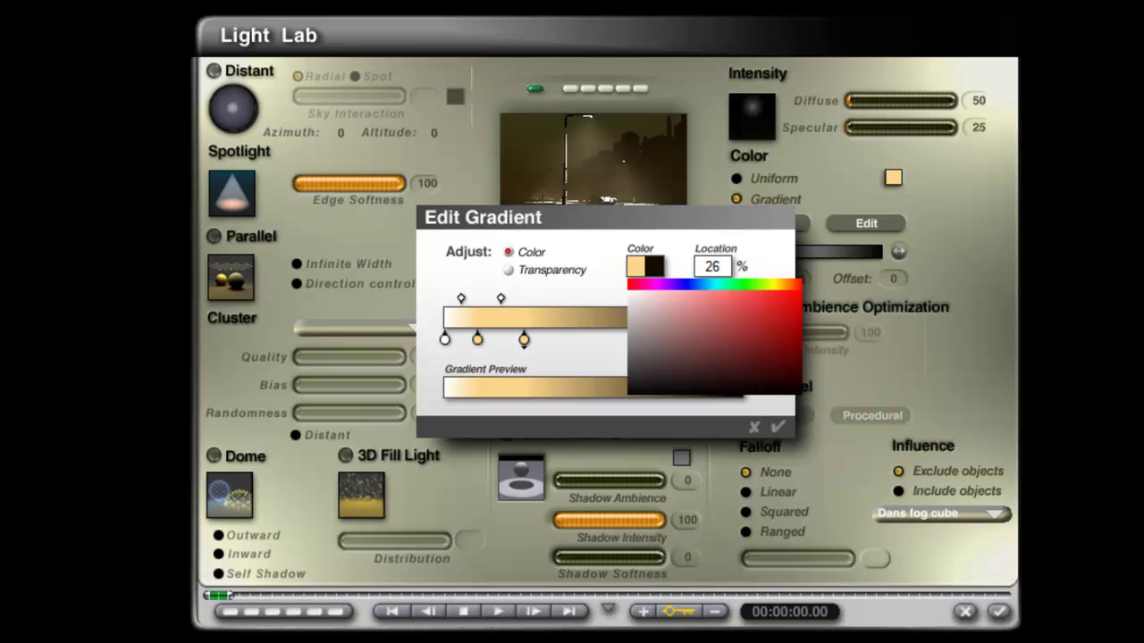
{"action": "left_click", "coordinate": [736, 200]}
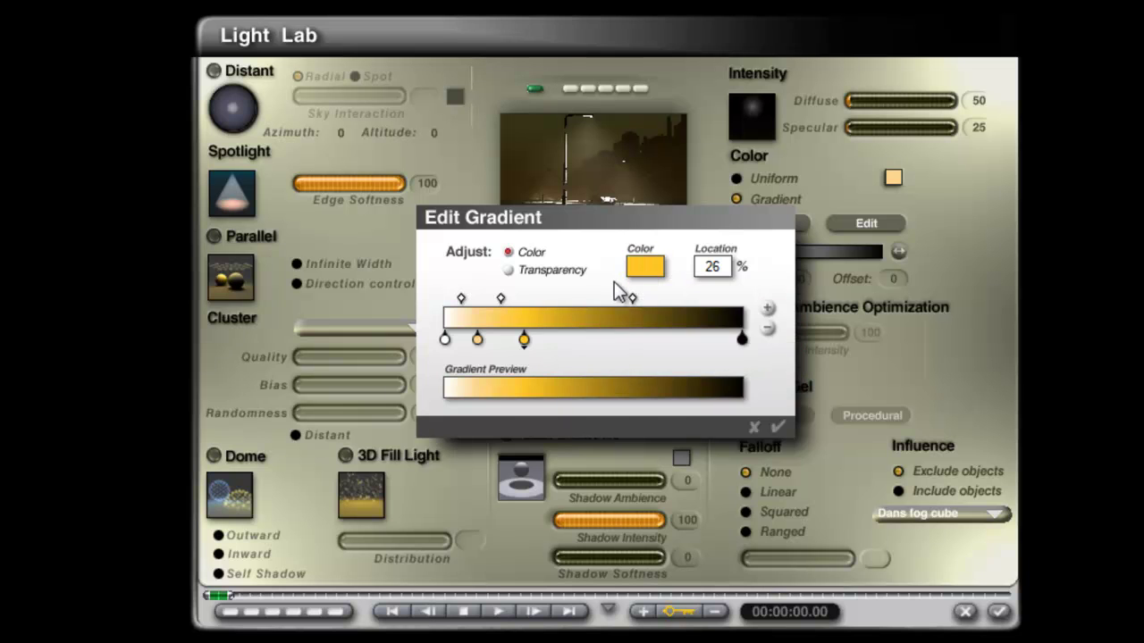
{"action": "left_click", "coordinate": [638, 273]}
{"action": "left_click", "coordinate": [693, 323]}
{"action": "left_click_drag", "start_coordinate": [695, 328], "coordinate": [623, 330]}
{"action": "left_click_drag", "start_coordinate": [525, 350], "coordinate": [424, 374]}
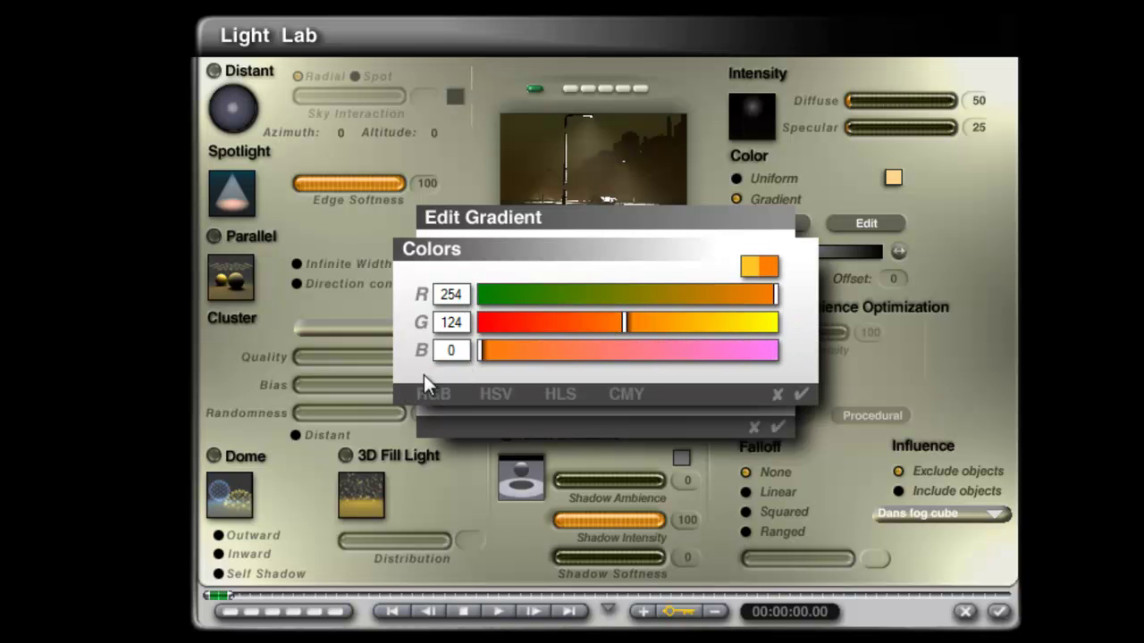
{"action": "left_click", "coordinate": [802, 394]}
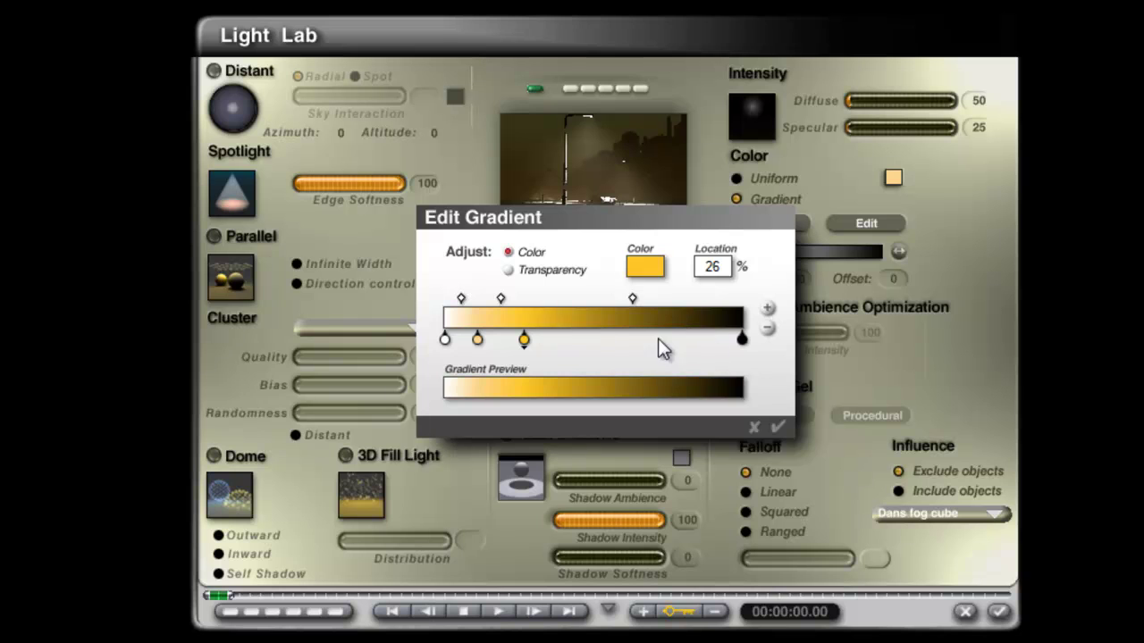
Step: Move the gradient's black end stop to 53%, then accept the gradient and apply the light settings
{"action": "left_click", "coordinate": [741, 339]}
{"action": "left_click_drag", "start_coordinate": [740, 344], "coordinate": [591, 339]}
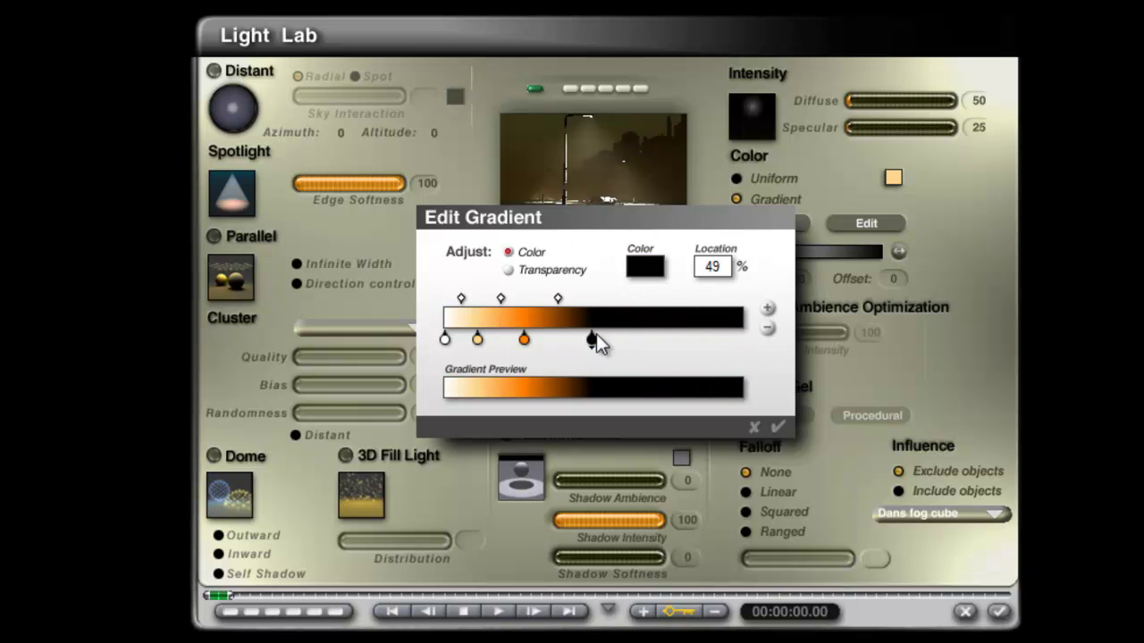
{"action": "left_click_drag", "start_coordinate": [588, 340], "coordinate": [603, 340]}
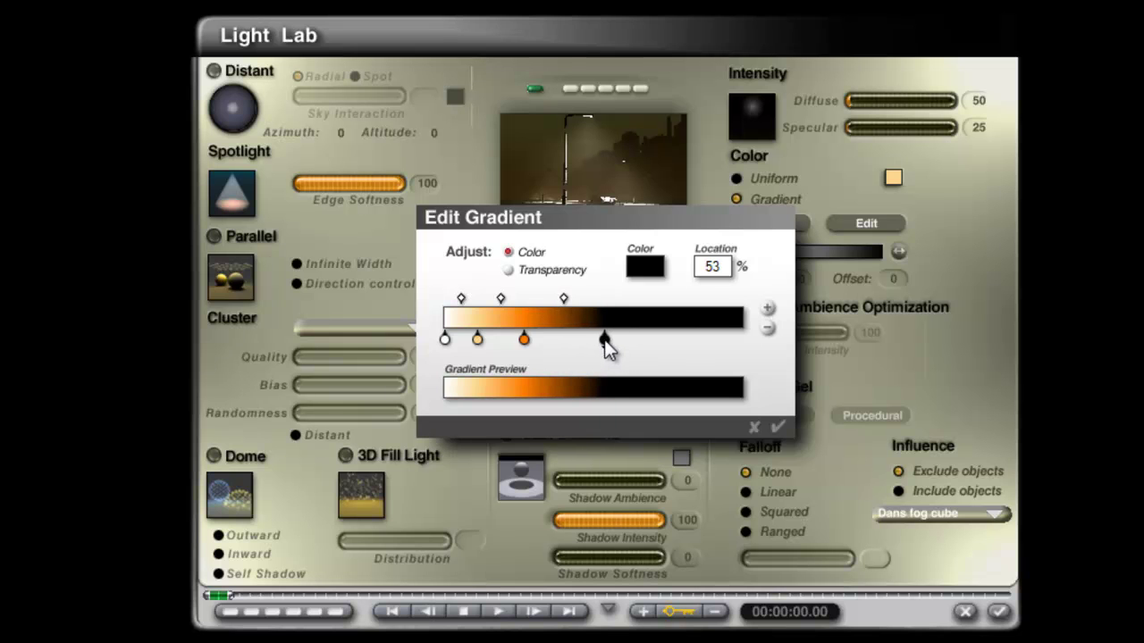
{"action": "left_click", "coordinate": [777, 427]}
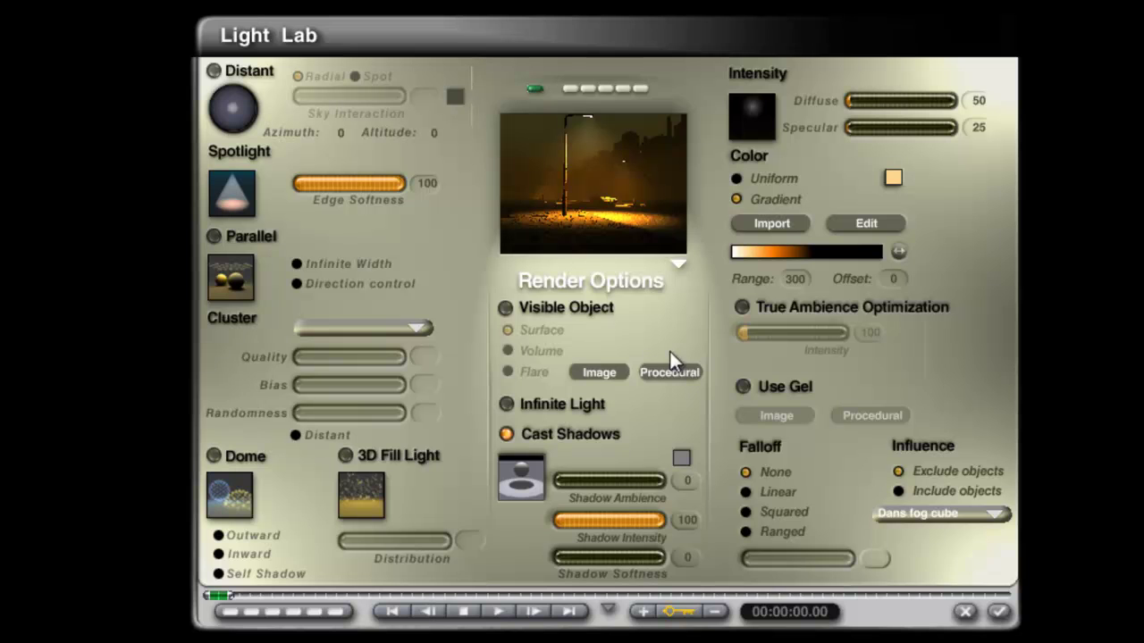
{"action": "left_click", "coordinate": [1000, 613]}
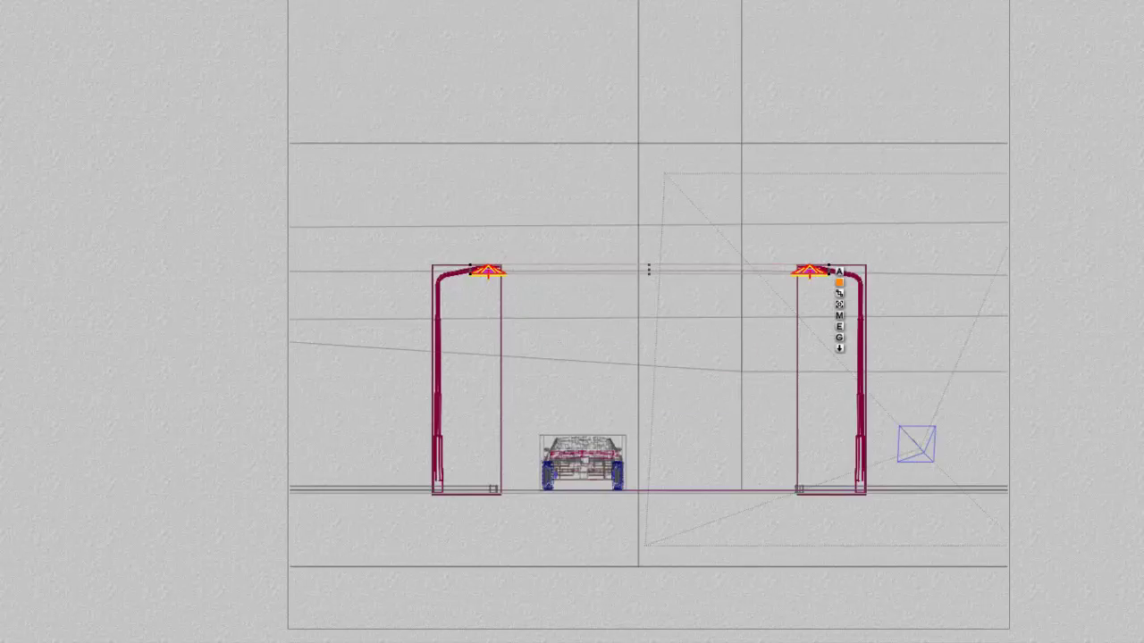
Step: Test-render the scene and refine selected areas over the lit road and the main lamp post
{"action": "left_click_drag", "start_coordinate": [1104, 329], "coordinate": [887, 372]}
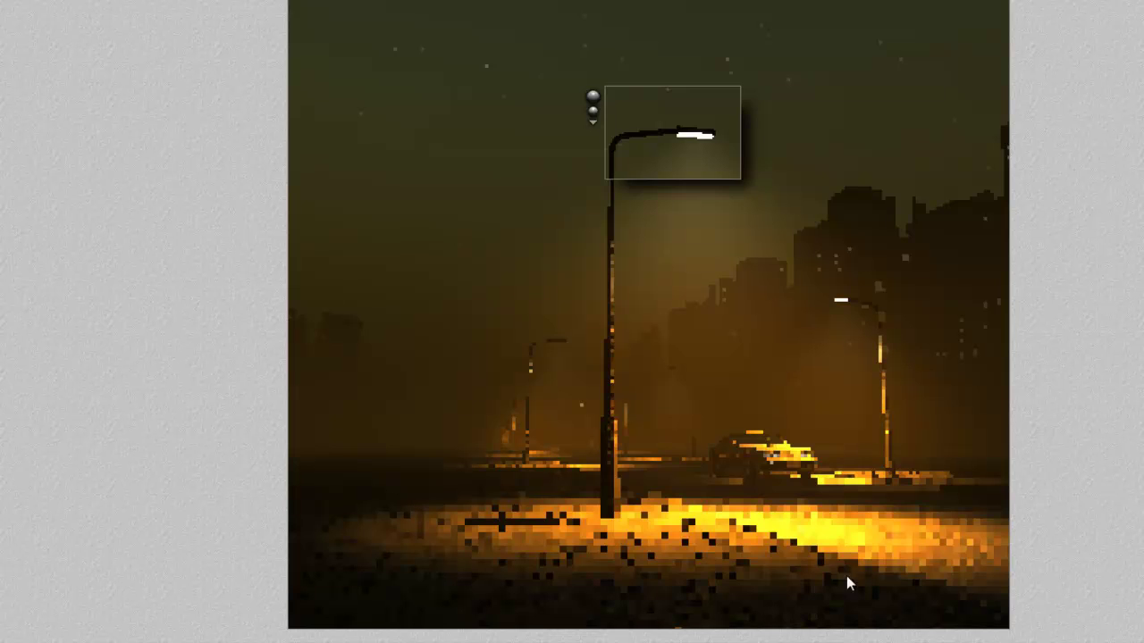
{"action": "left_click_drag", "start_coordinate": [849, 579], "coordinate": [607, 470]}
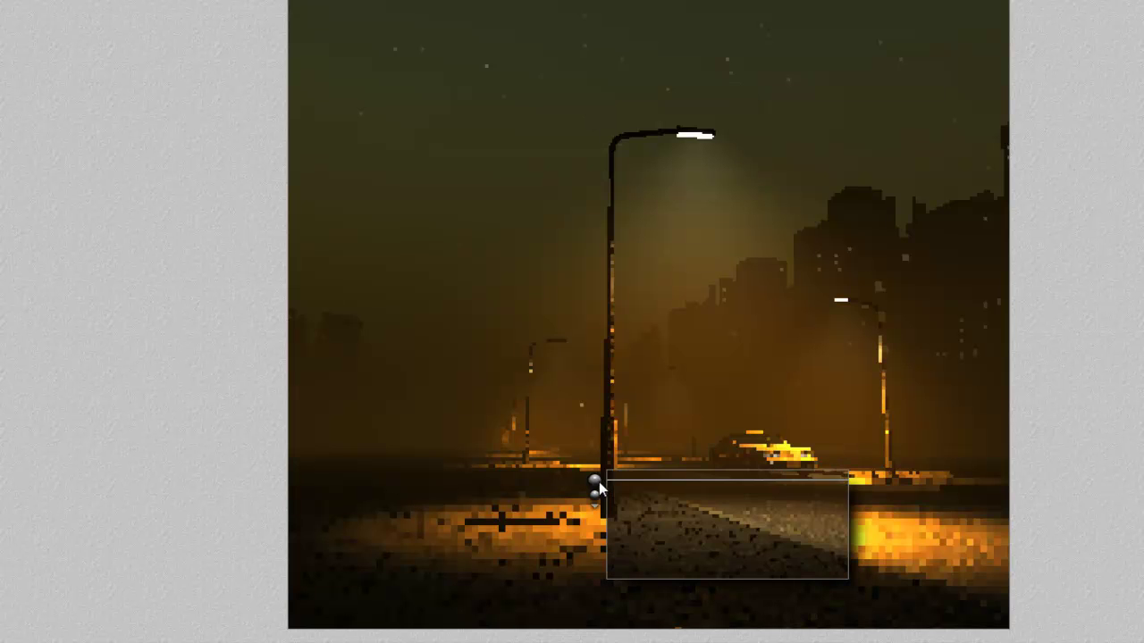
{"action": "left_click_drag", "start_coordinate": [974, 604], "coordinate": [790, 483]}
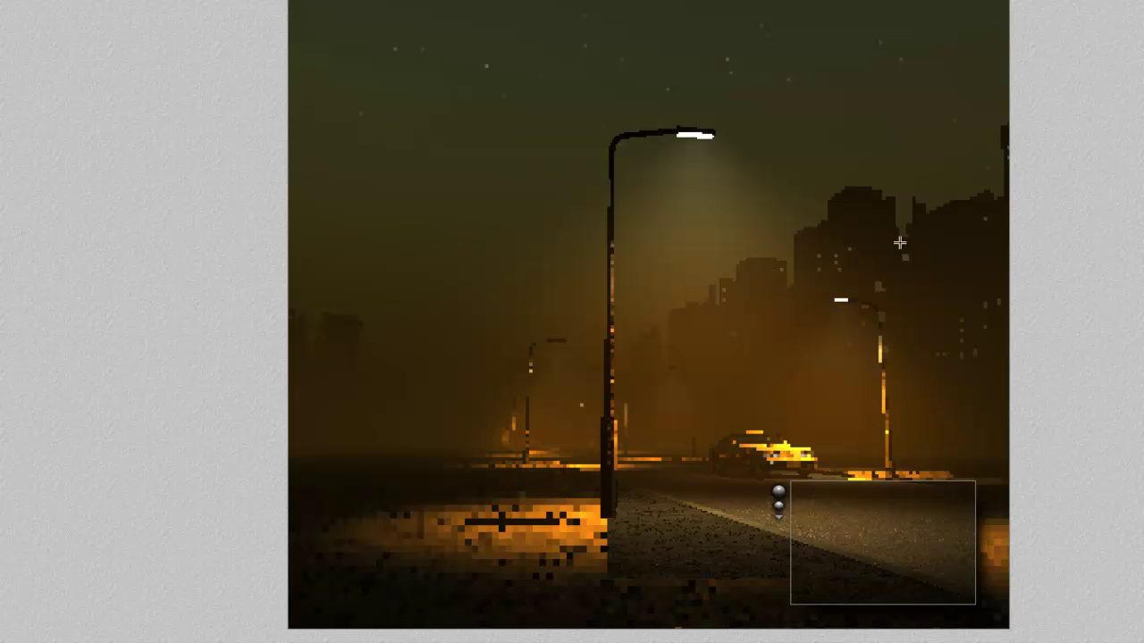
{"action": "left_click_drag", "start_coordinate": [680, 407], "coordinate": [555, 220]}
{"action": "key", "text": "Escape"}
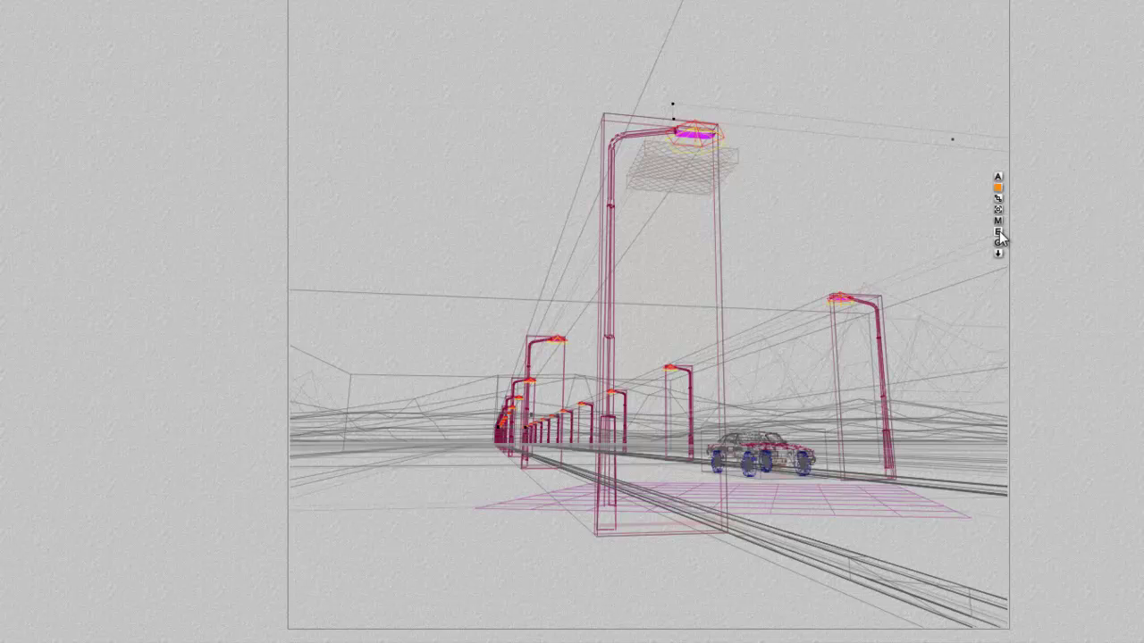
Step: Set the orange spotlights' diffuse intensity to 999 and falloff to Linear, and apply the light settings
{"action": "left_click", "coordinate": [998, 231]}
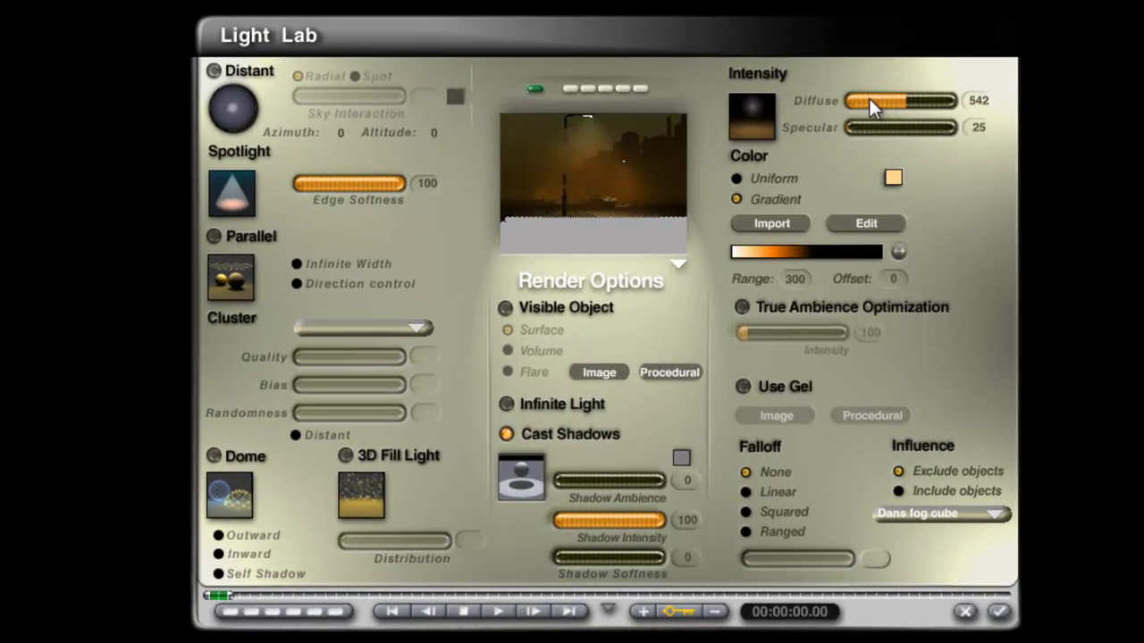
{"action": "left_click_drag", "start_coordinate": [869, 100], "coordinate": [957, 101]}
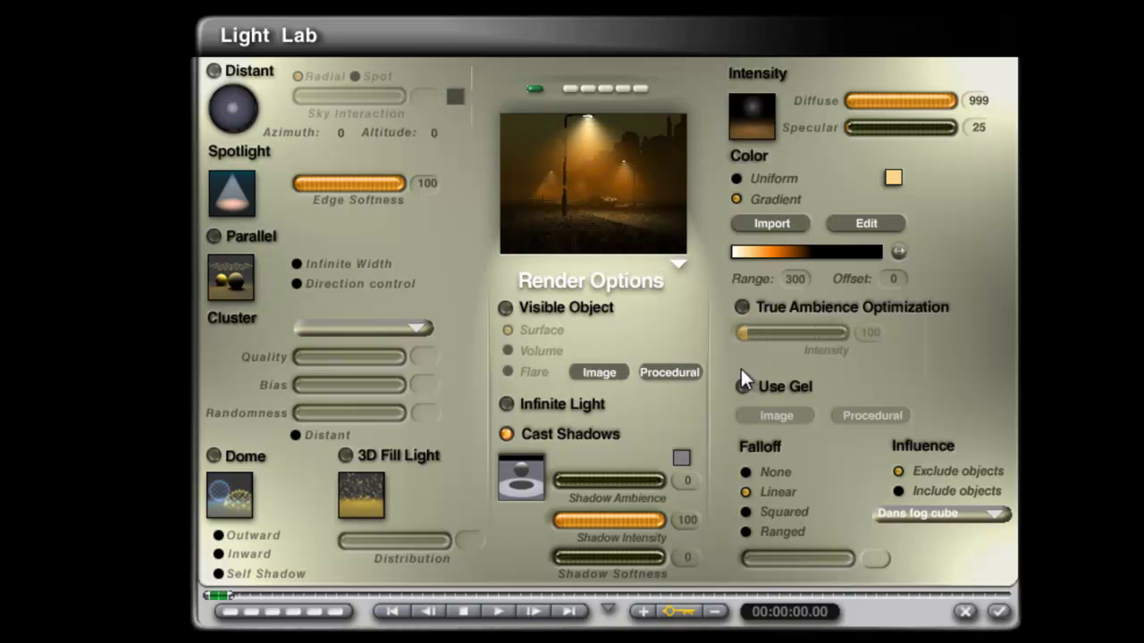
{"action": "left_click", "coordinate": [998, 612]}
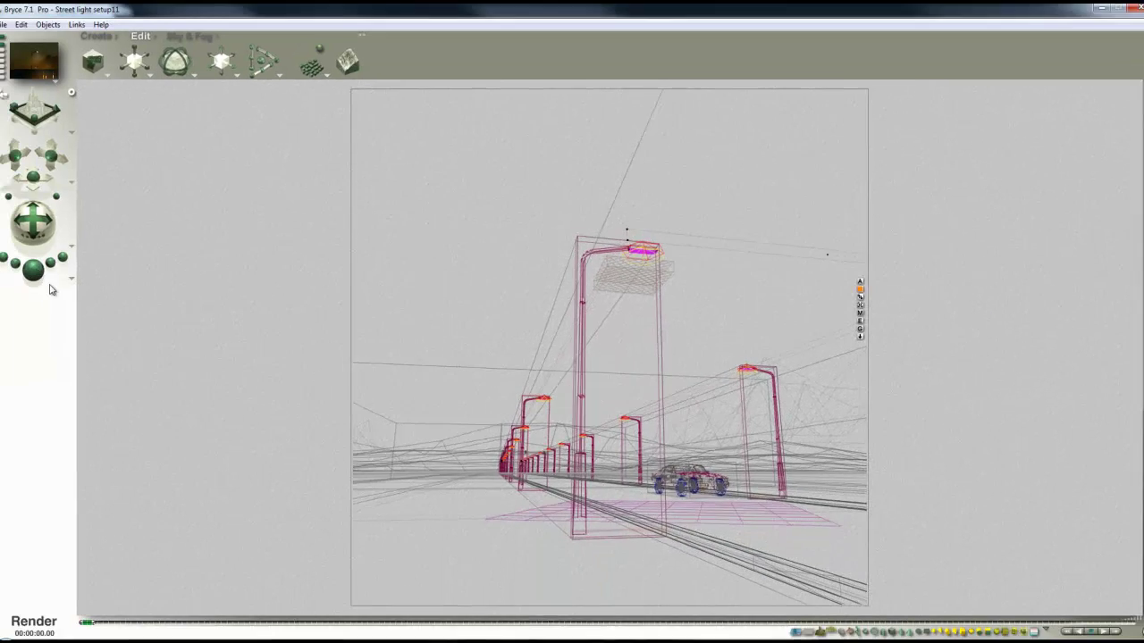
Step: Render the scene and refine the areas around the distant street lamps to check the glow in the fog
{"action": "left_click", "coordinate": [43, 271]}
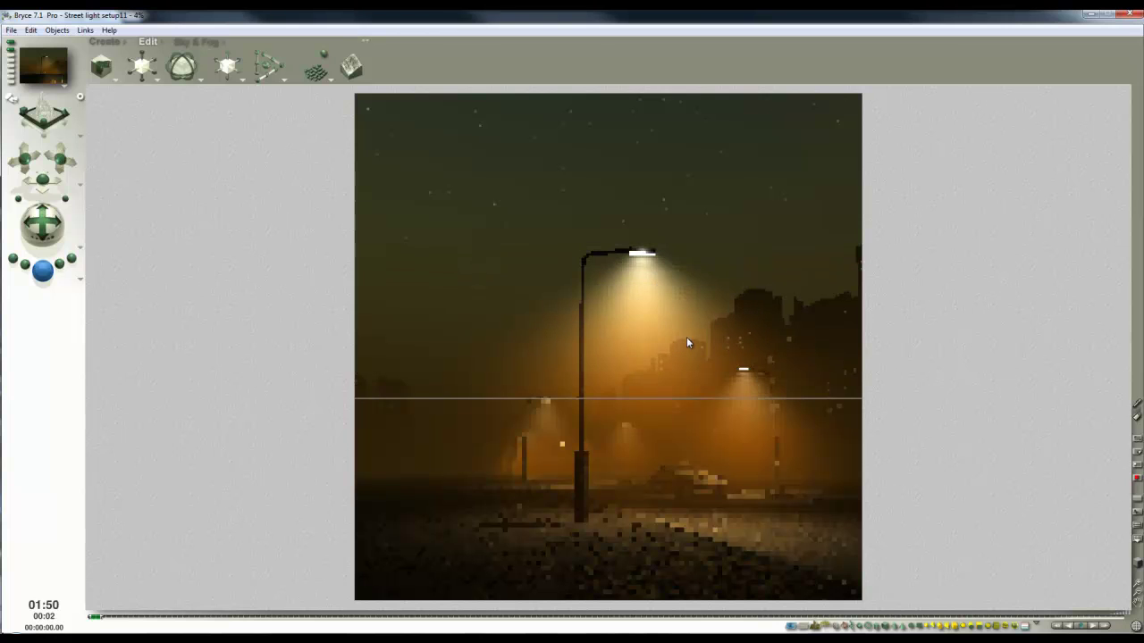
{"action": "left_click", "coordinate": [554, 432]}
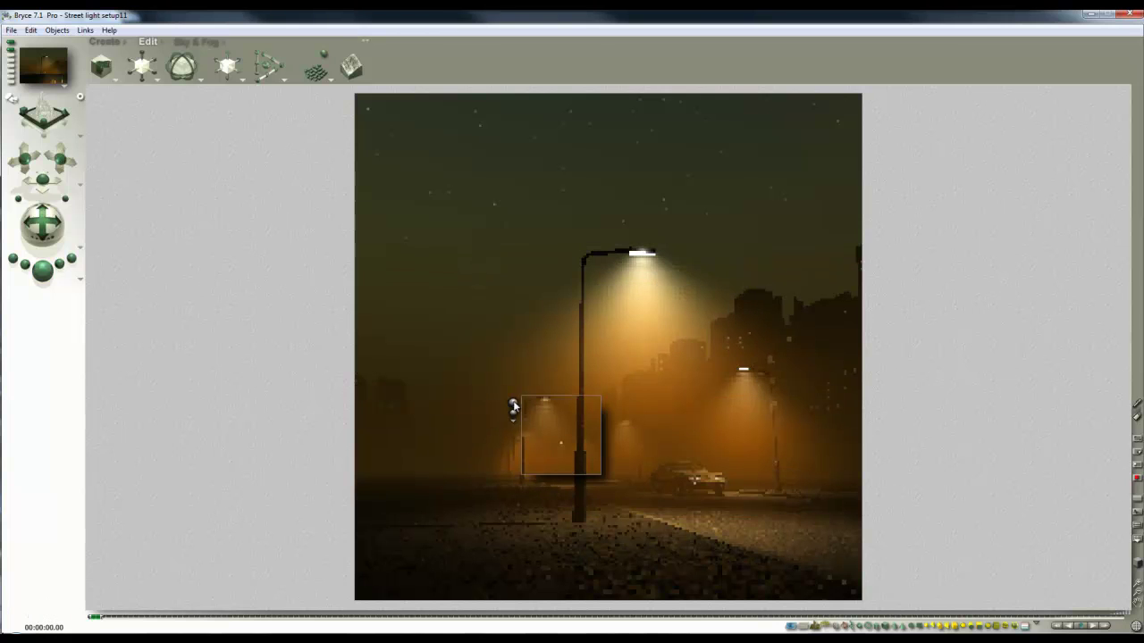
{"action": "left_click_drag", "start_coordinate": [553, 431], "coordinate": [641, 465]}
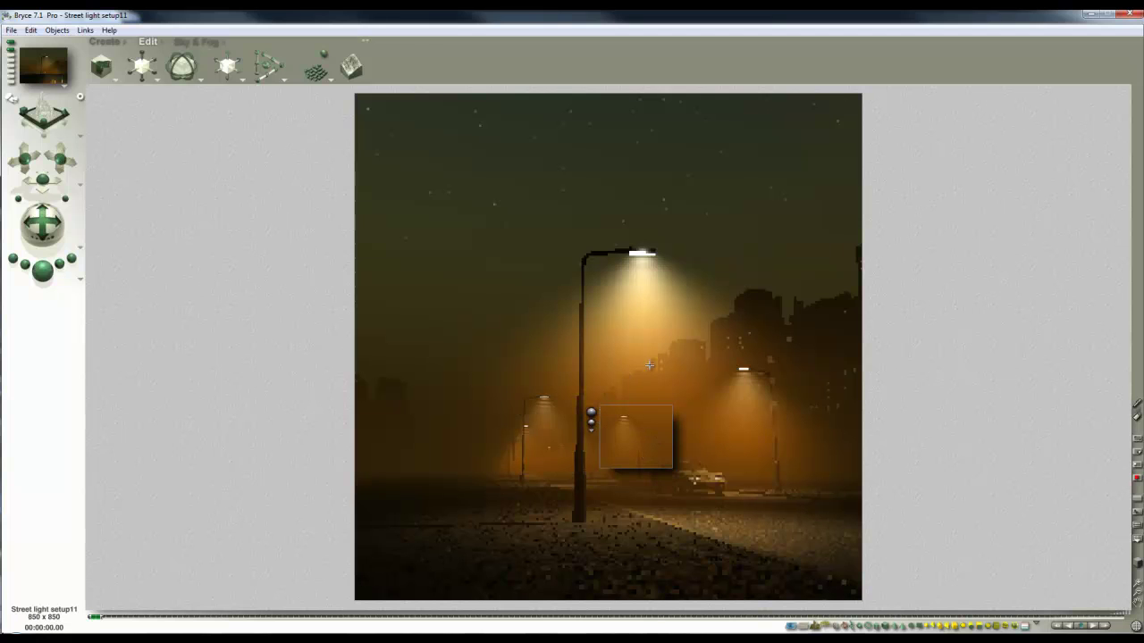
Step: Select the fog cube, reduce its height so its base sits near ground level, and test-render the camera view
{"action": "key", "text": "3"}
{"action": "right_click", "coordinate": [632, 387]}
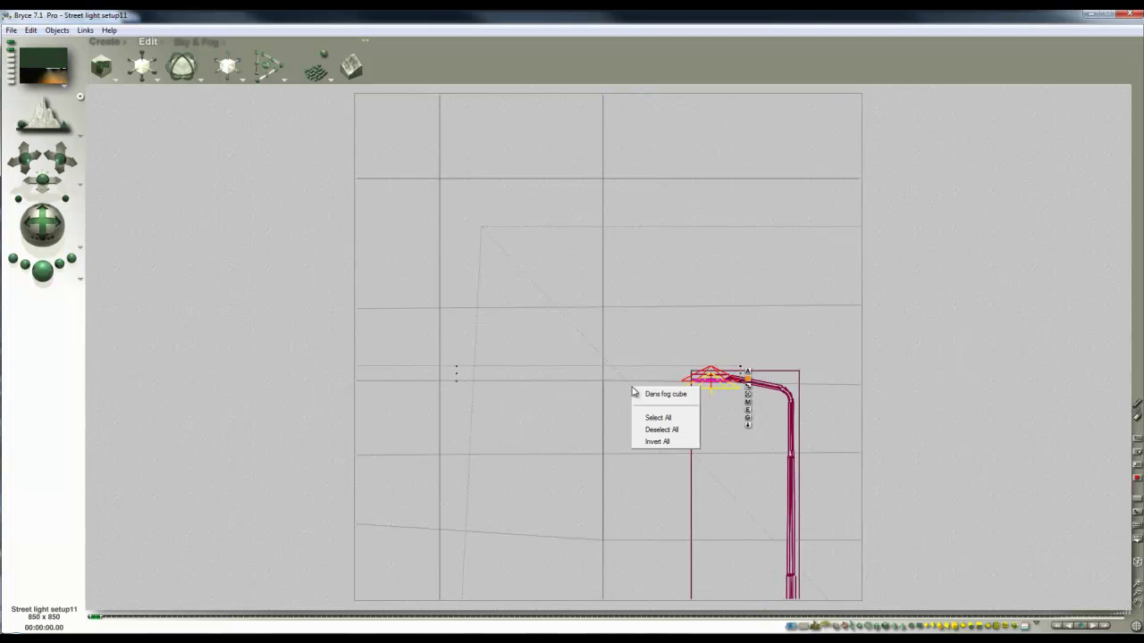
{"action": "left_click", "coordinate": [645, 395]}
{"action": "left_click", "coordinate": [1137, 596]}
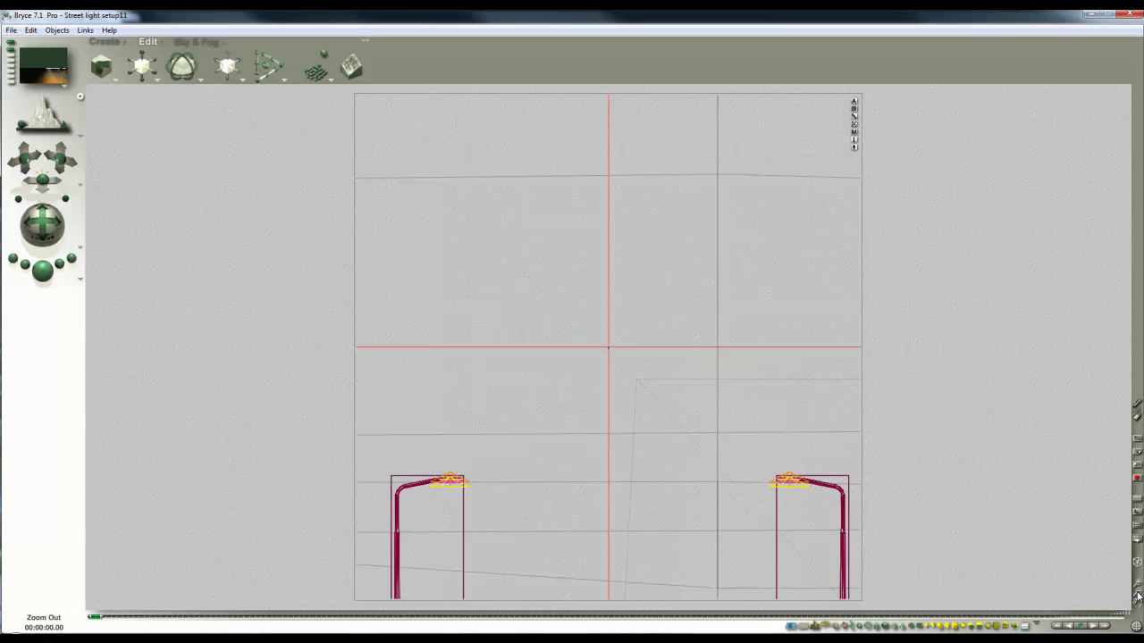
{"action": "left_click", "coordinate": [1137, 596]}
{"action": "left_click", "coordinate": [1137, 596]}
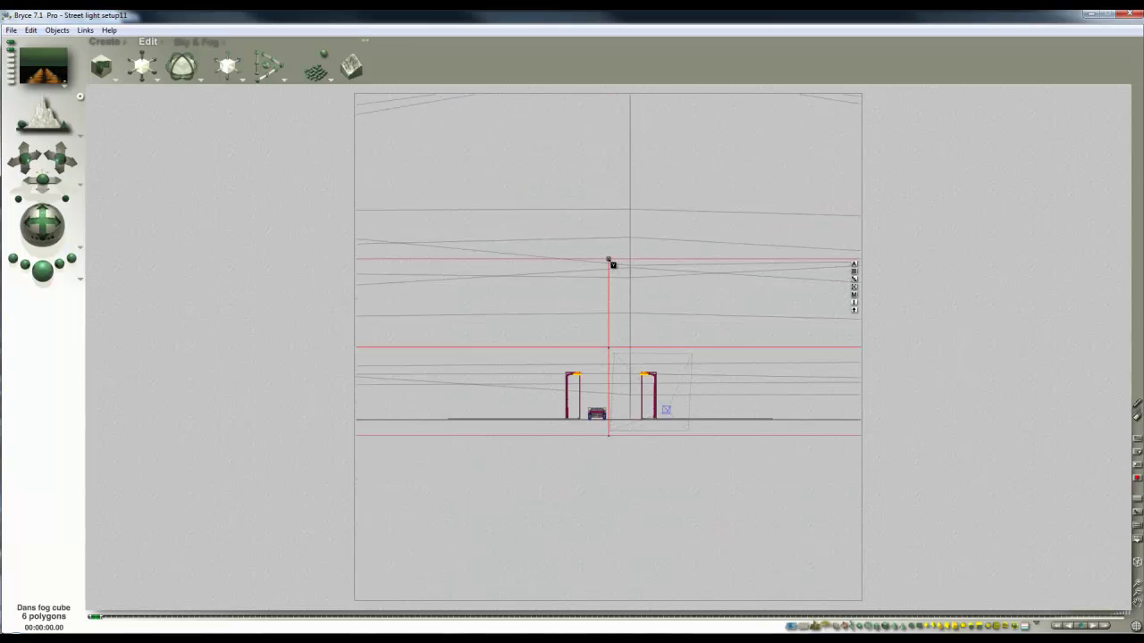
{"action": "left_click_drag", "start_coordinate": [604, 260], "coordinate": [605, 435]}
{"action": "key", "text": "1"}
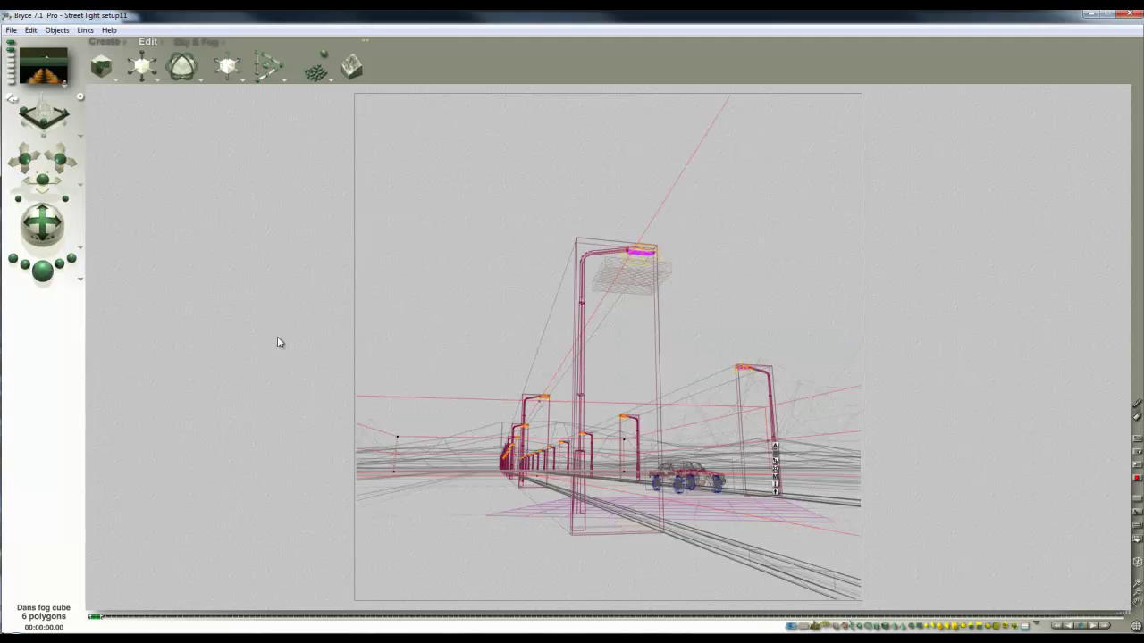
{"action": "left_click", "coordinate": [43, 269]}
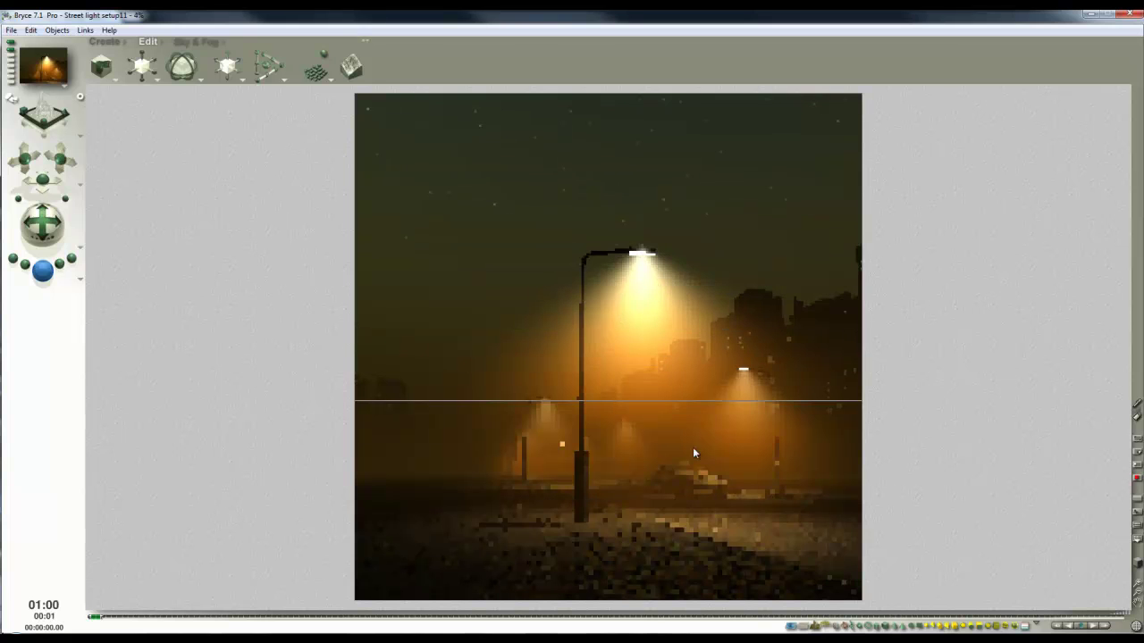
{"action": "left_click", "coordinate": [617, 364]}
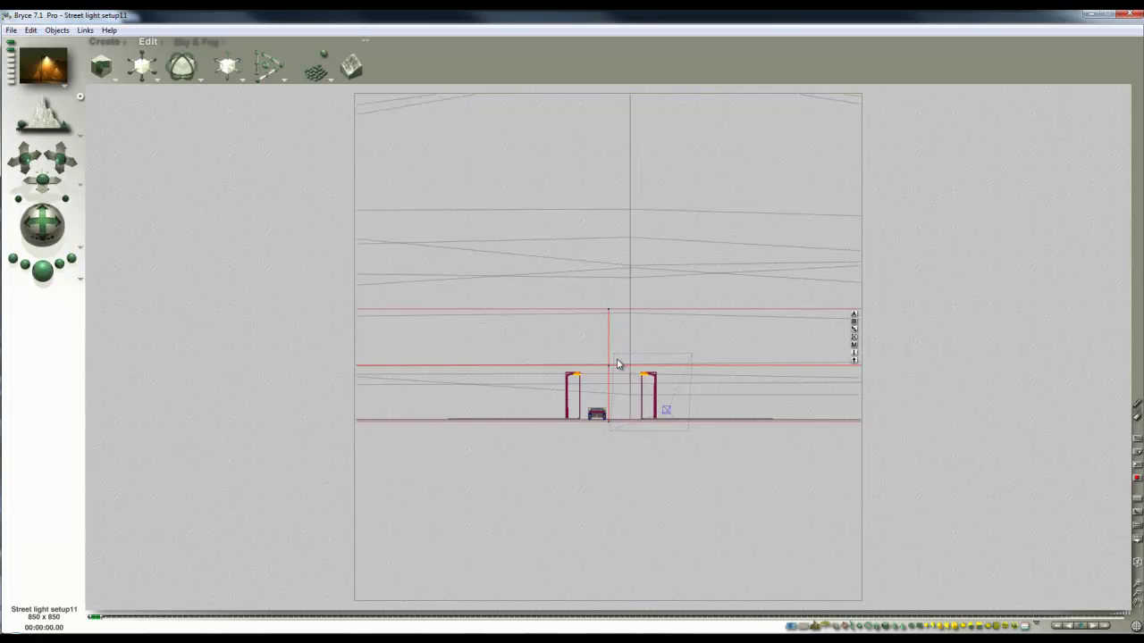
{"action": "key", "text": "1"}
Step: Select the Fog light family, reduce the lights' vertical size, and test-render the effect on the glow
{"action": "left_click", "coordinate": [1024, 626]}
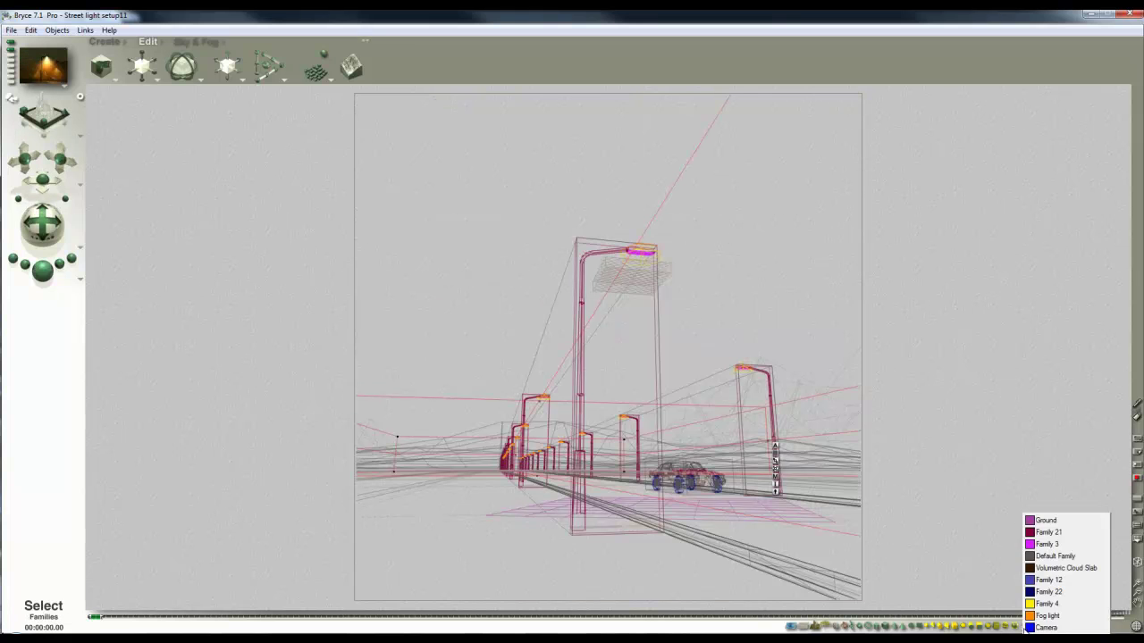
{"action": "left_click", "coordinate": [1042, 616]}
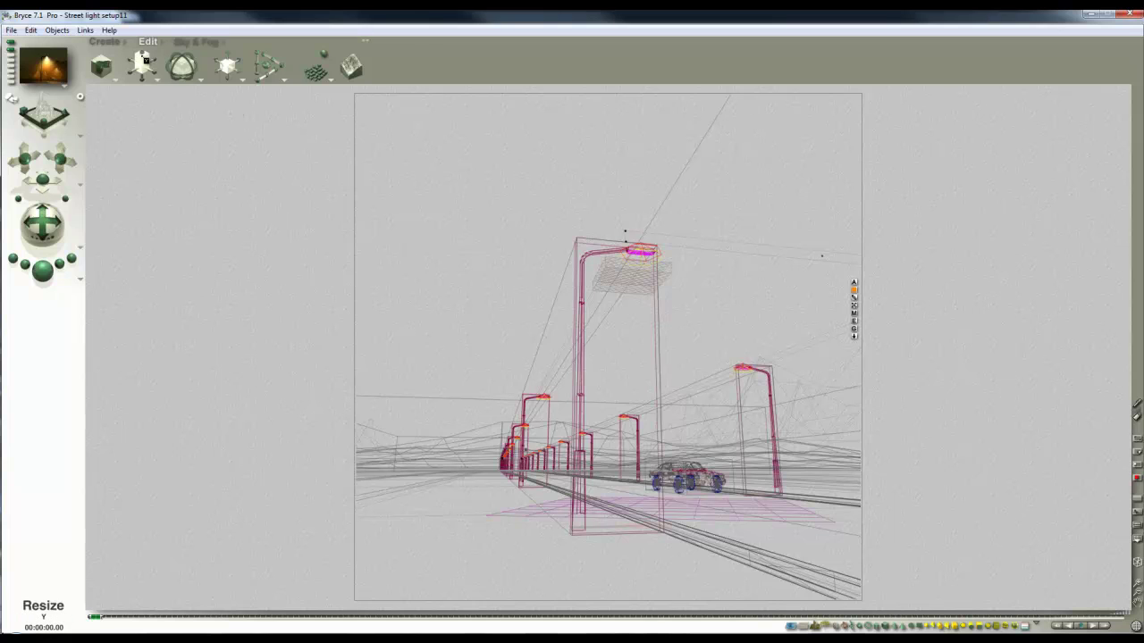
{"action": "left_click_drag", "start_coordinate": [143, 57], "coordinate": [138, 53]}
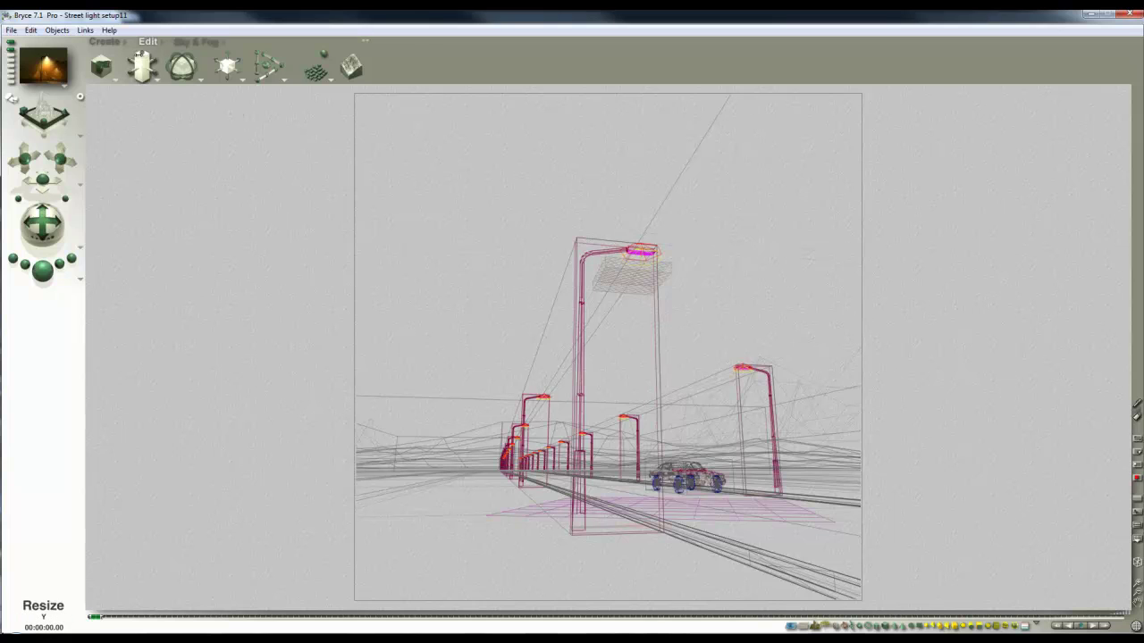
{"action": "left_click", "coordinate": [42, 268]}
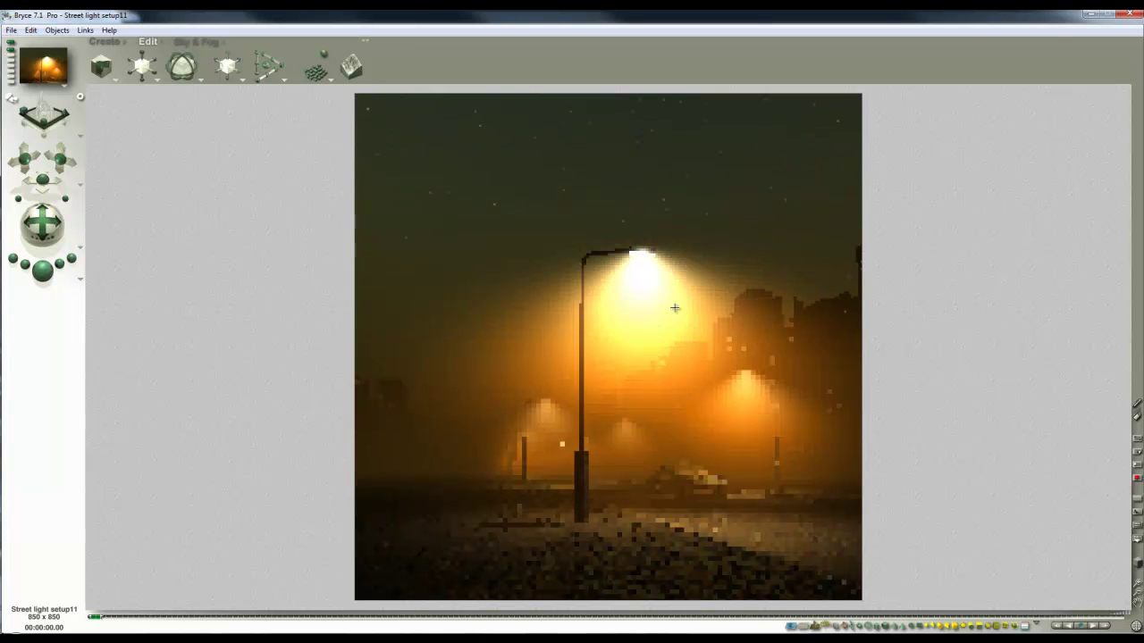
{"action": "left_click", "coordinate": [613, 266]}
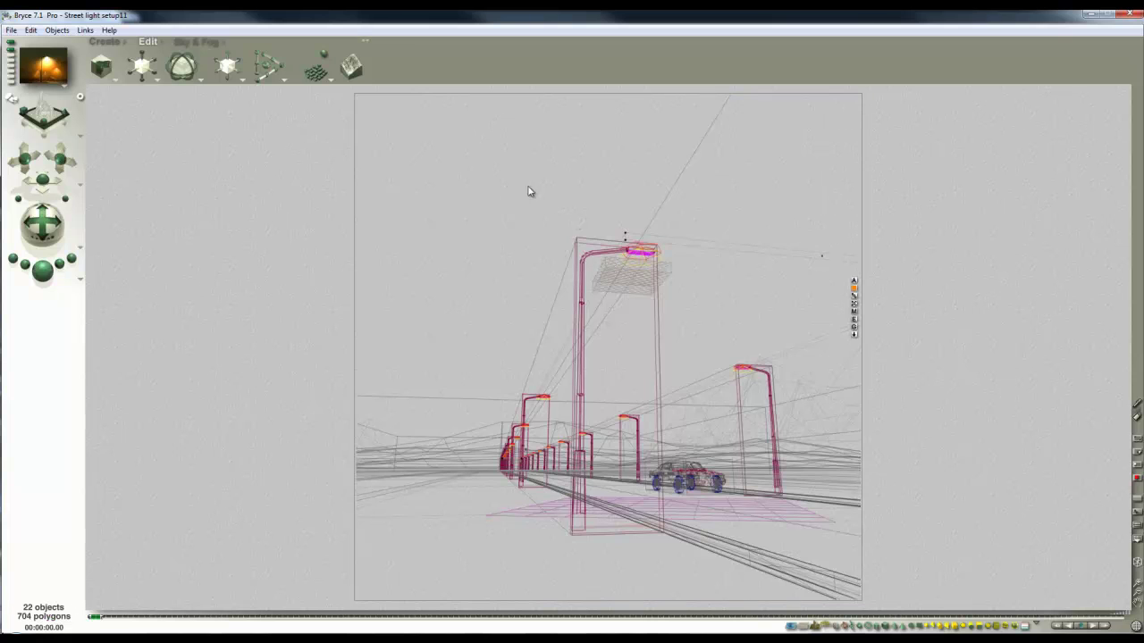
Step: Reselect the fog cube, increase its height, and render the scene again
{"action": "right_click", "coordinate": [547, 207]}
{"action": "left_click", "coordinate": [559, 215]}
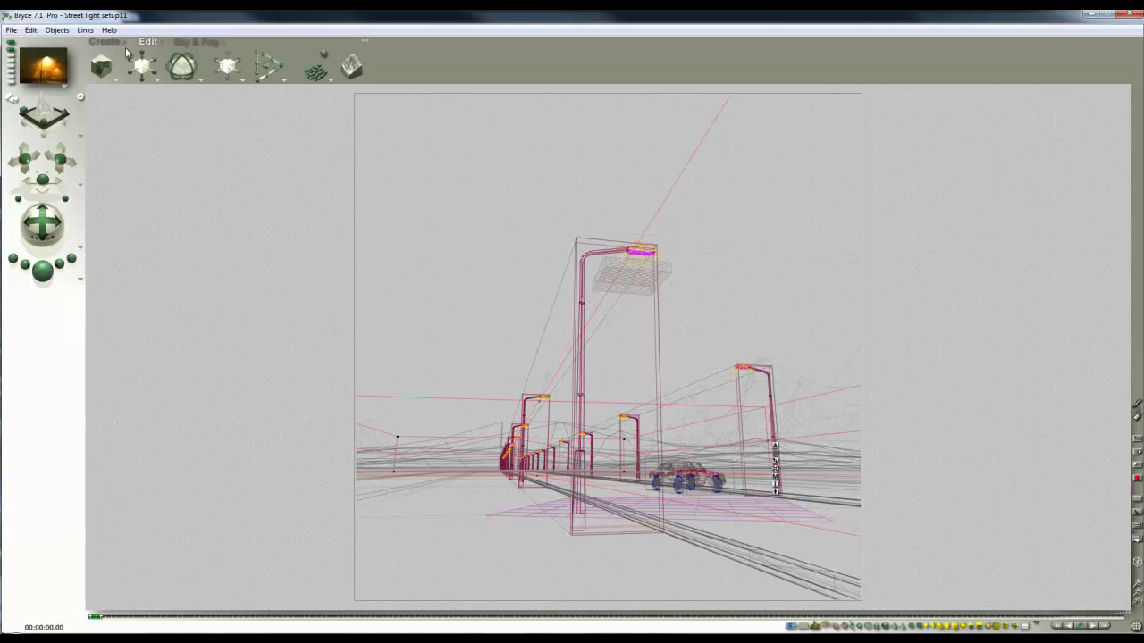
{"action": "left_click_drag", "start_coordinate": [141, 64], "coordinate": [114, 112]}
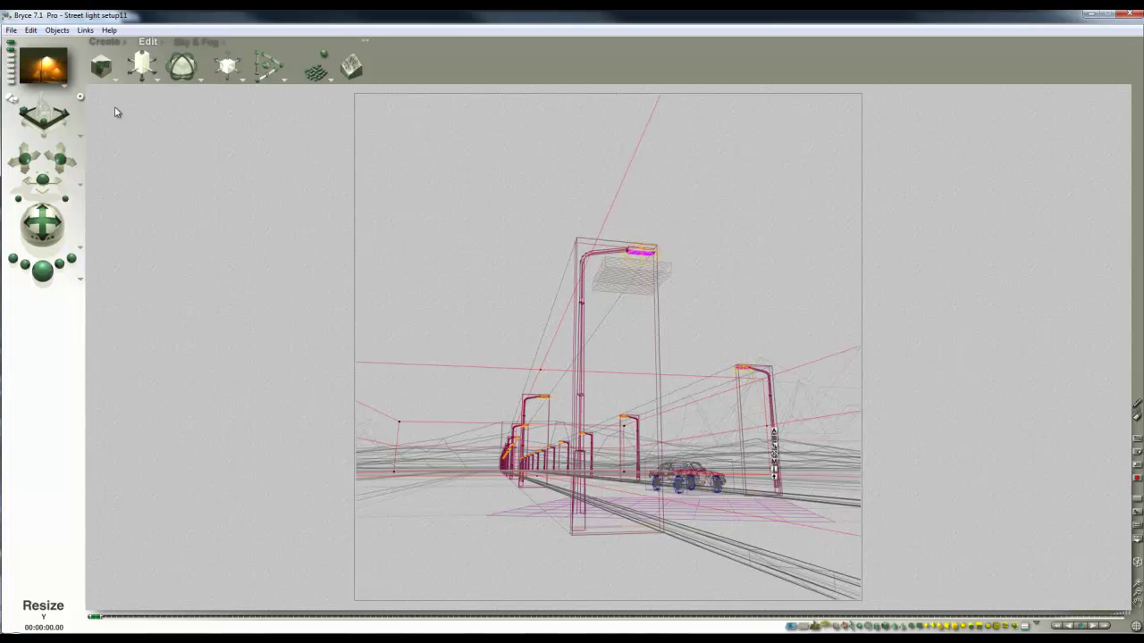
{"action": "left_click", "coordinate": [42, 268]}
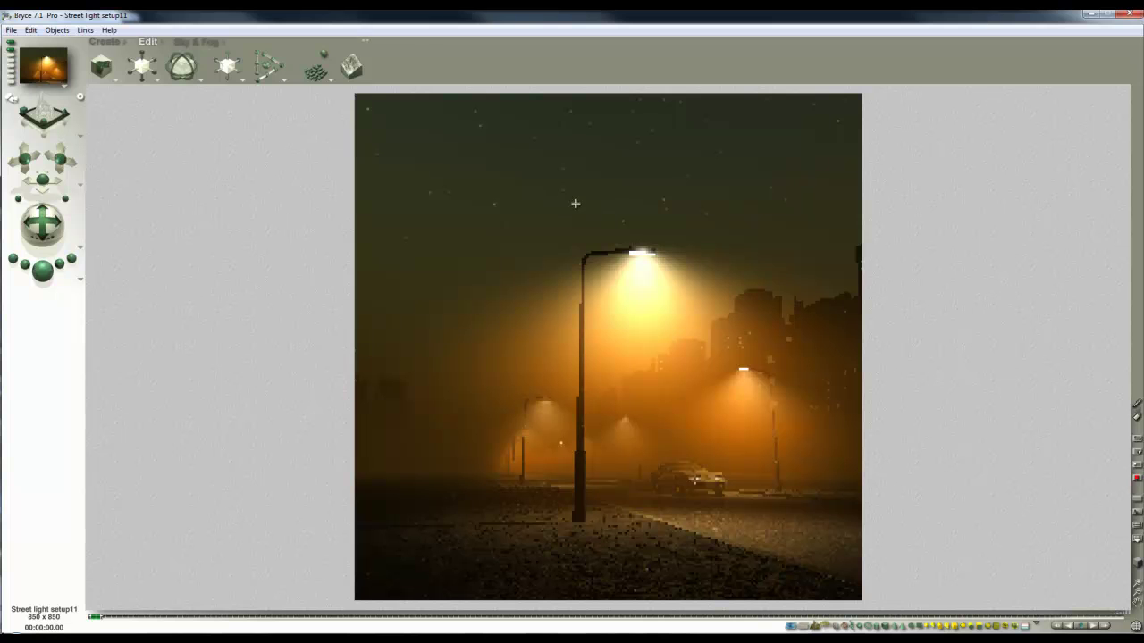
Step: Set the HDRI intensity in the Sky Lab's IBL settings to 24, accept the change, and test-render the brighter sky
{"action": "left_click", "coordinate": [196, 42]}
{"action": "left_click", "coordinate": [288, 51]}
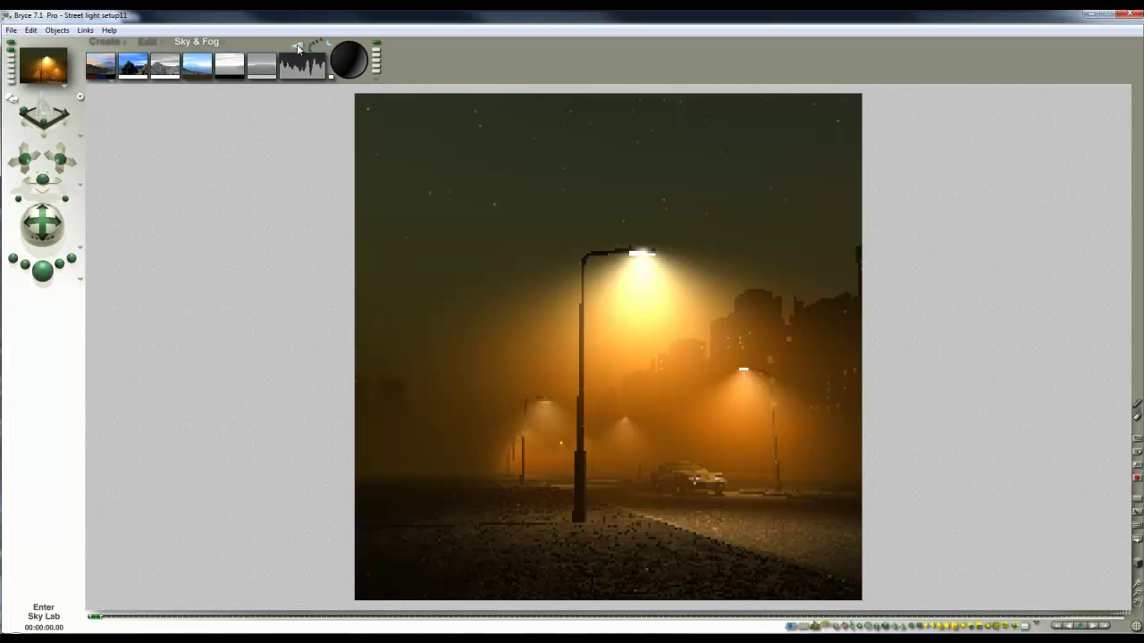
{"action": "left_click", "coordinate": [843, 79]}
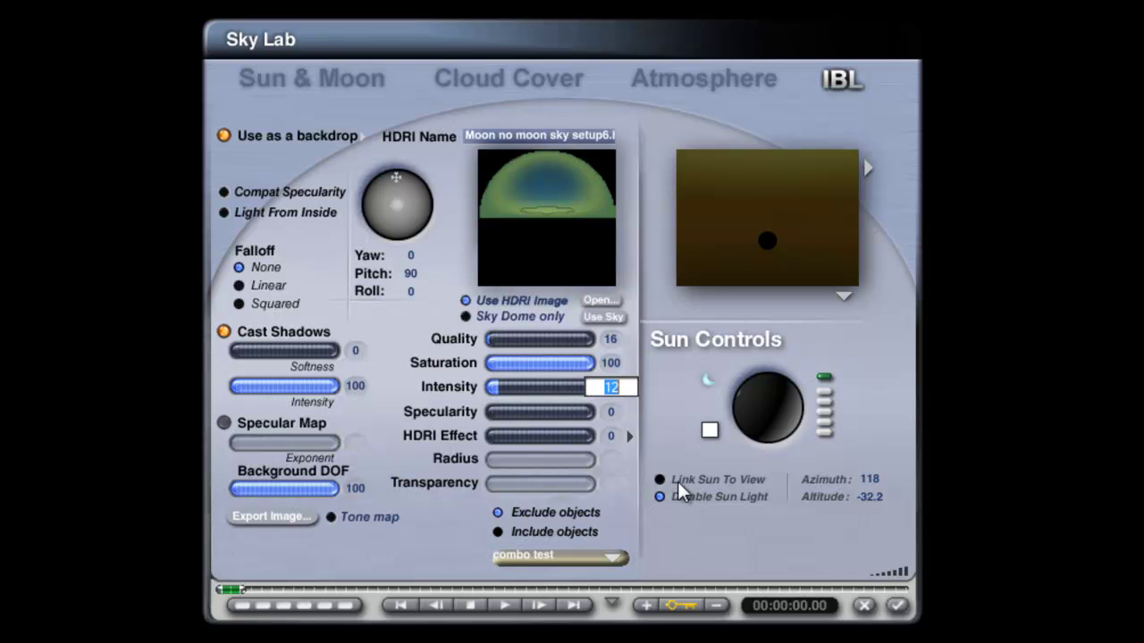
{"action": "type", "text": "24"}
{"action": "key", "text": "Return"}
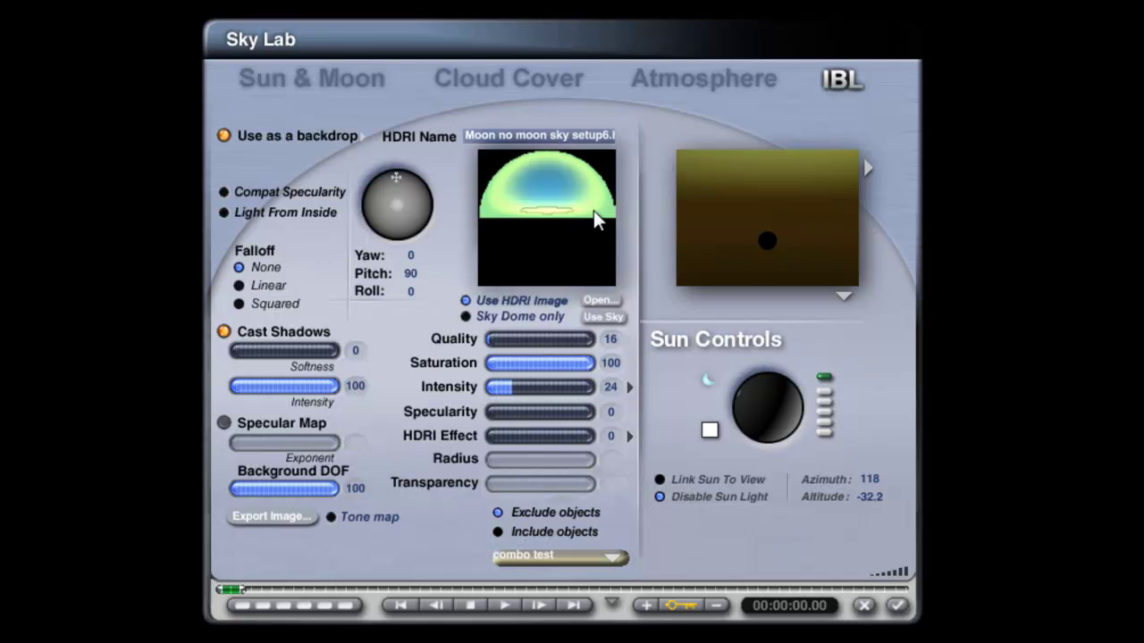
{"action": "left_click", "coordinate": [896, 607]}
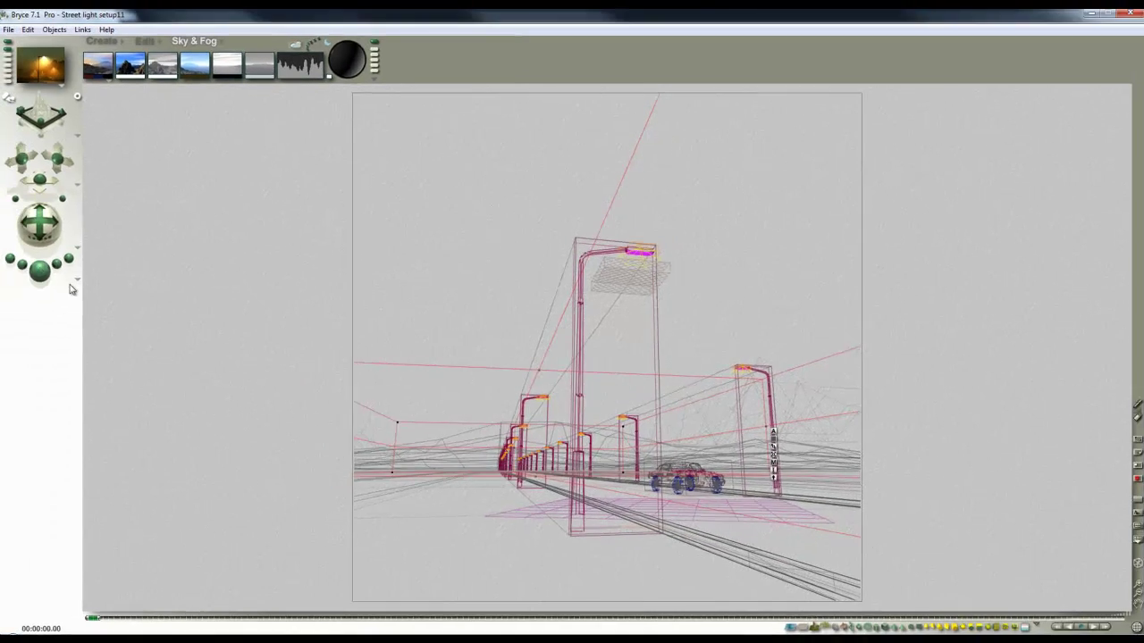
{"action": "left_click", "coordinate": [39, 270]}
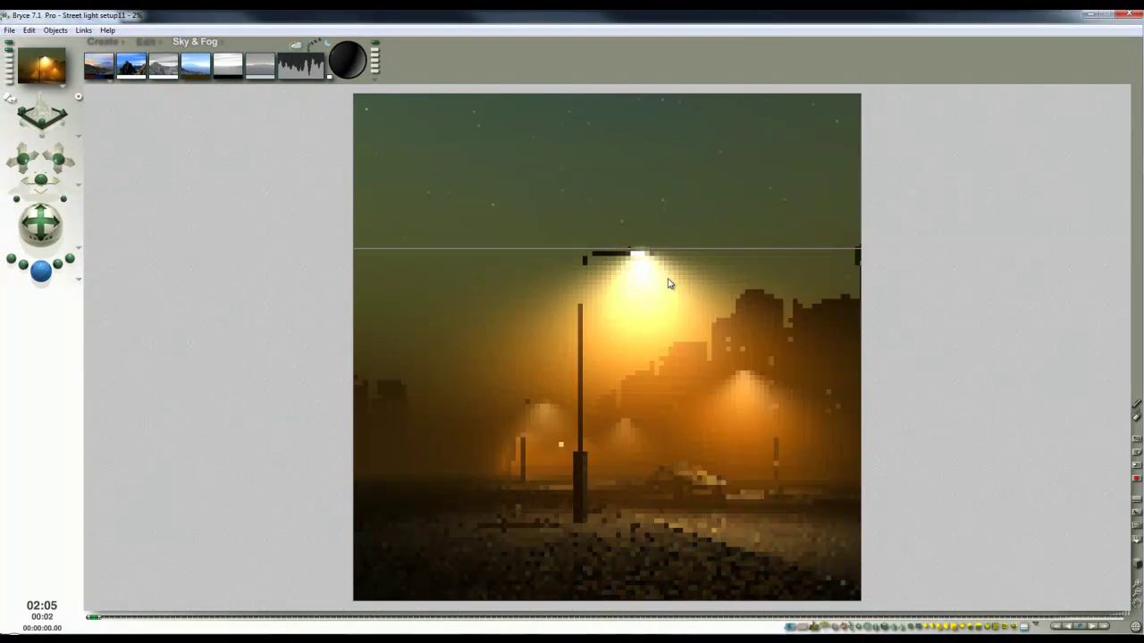
{"action": "left_click", "coordinate": [607, 304]}
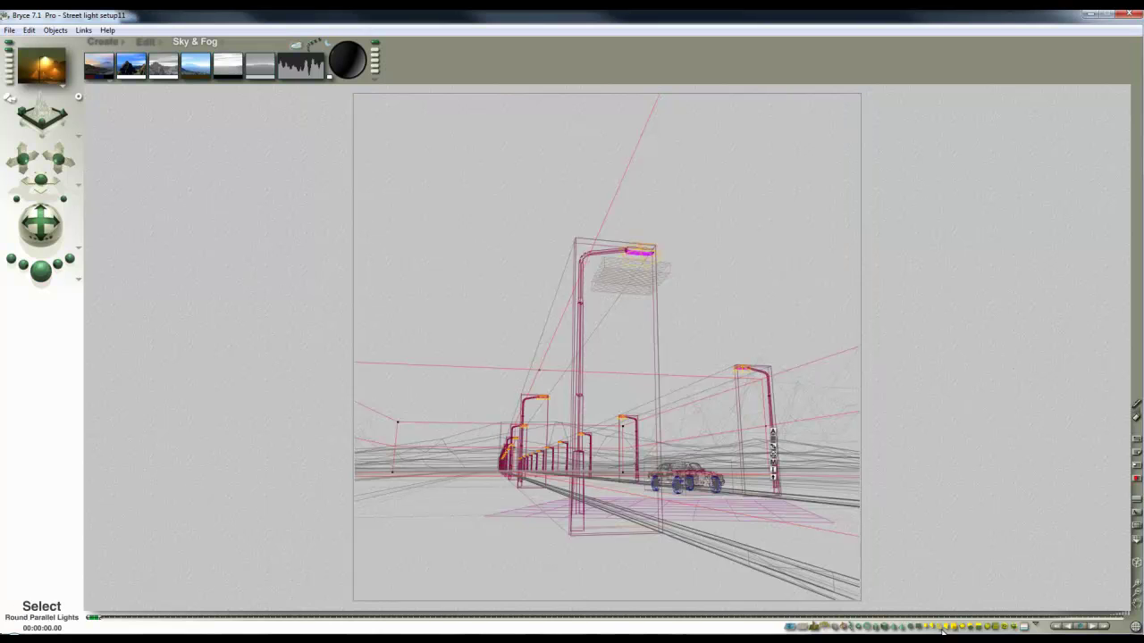
Step: Select the Fog light family again, adjust the lights' vertical size further, and render the scene
{"action": "left_click", "coordinate": [1024, 627]}
{"action": "left_click", "coordinate": [1041, 615]}
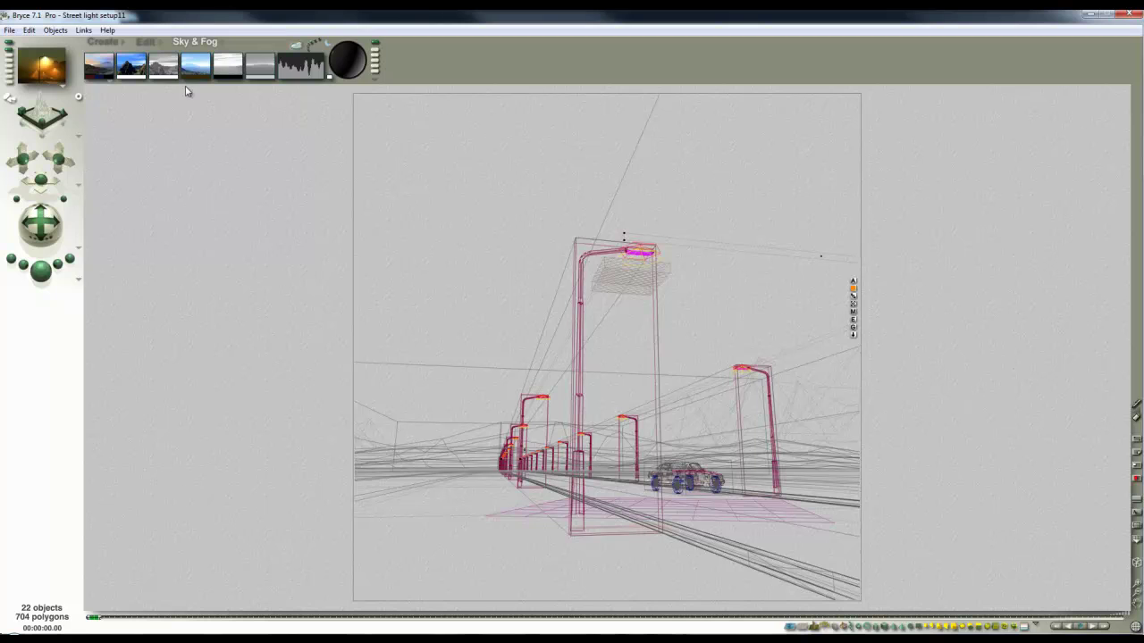
{"action": "left_click", "coordinate": [145, 43]}
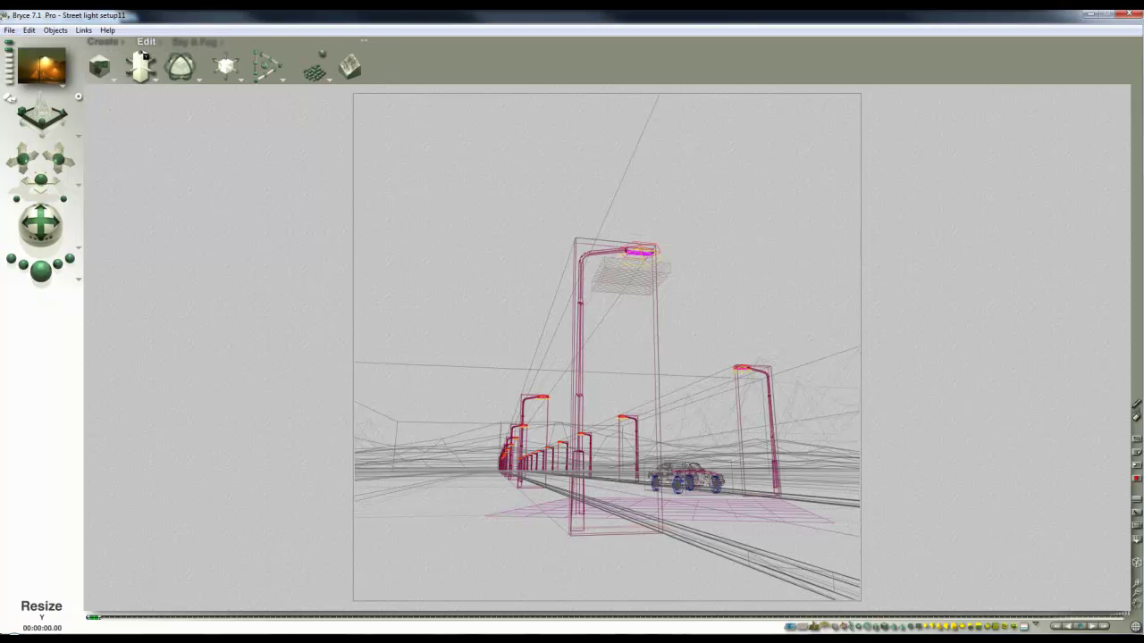
{"action": "left_click", "coordinate": [39, 277]}
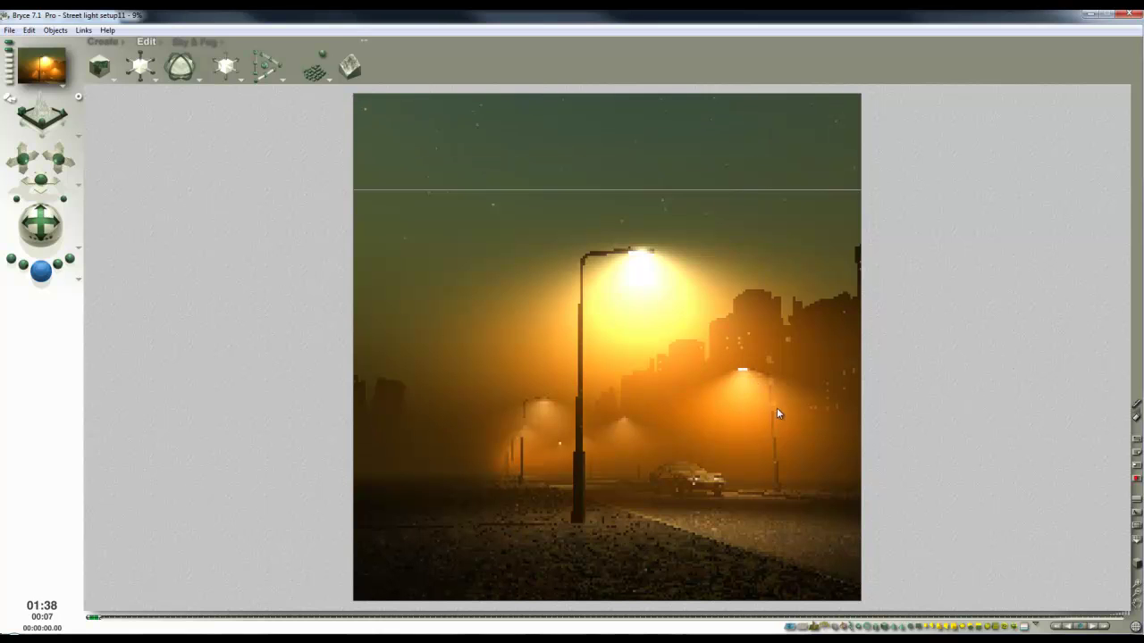
{"action": "left_click", "coordinate": [739, 490]}
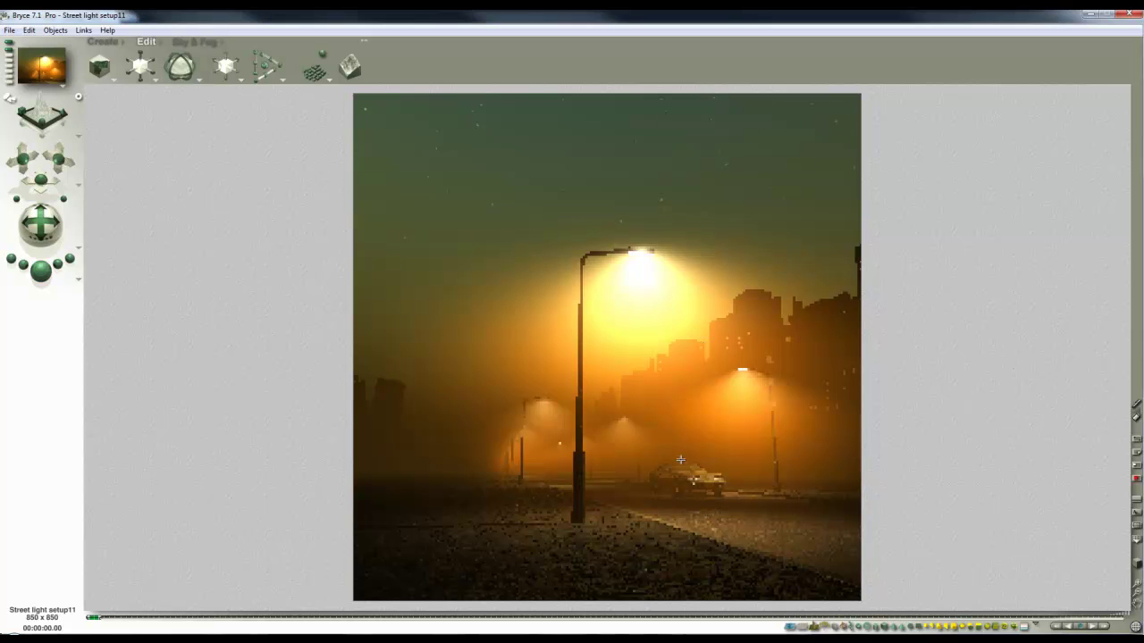
Step: In the top view, pick the fog spotlight at the lamp post nearest the camera and position it at the front of the car
{"action": "key", "text": "2"}
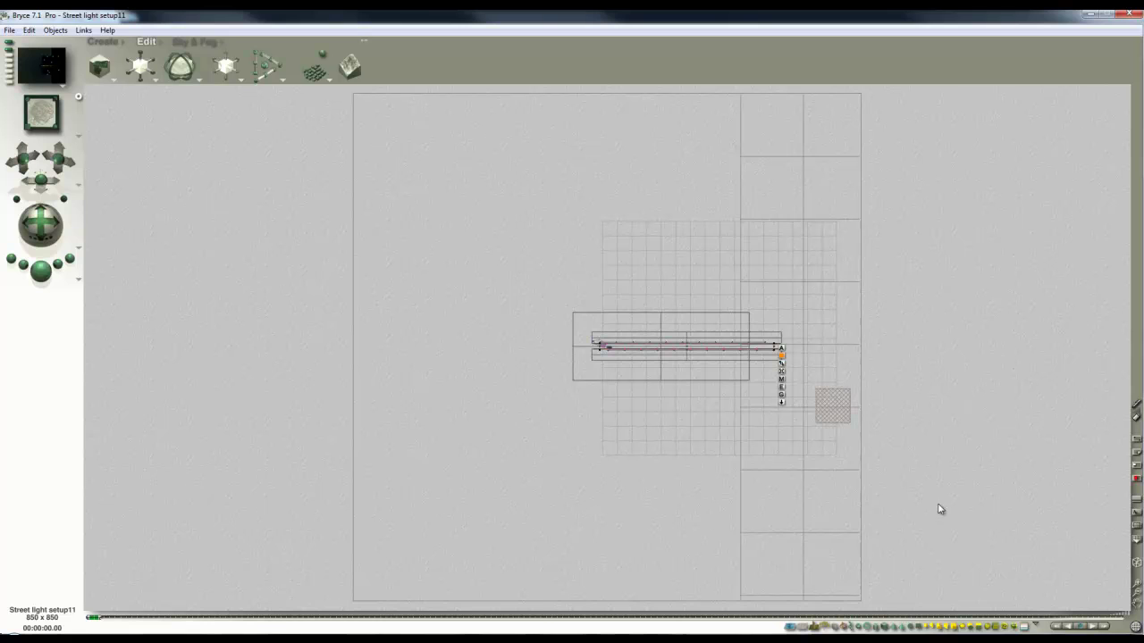
{"action": "left_click", "coordinate": [1136, 586]}
{"action": "left_click", "coordinate": [1137, 587]}
{"action": "left_click", "coordinate": [1136, 586]}
{"action": "left_click", "coordinate": [1136, 586]}
{"action": "left_click", "coordinate": [1136, 587]}
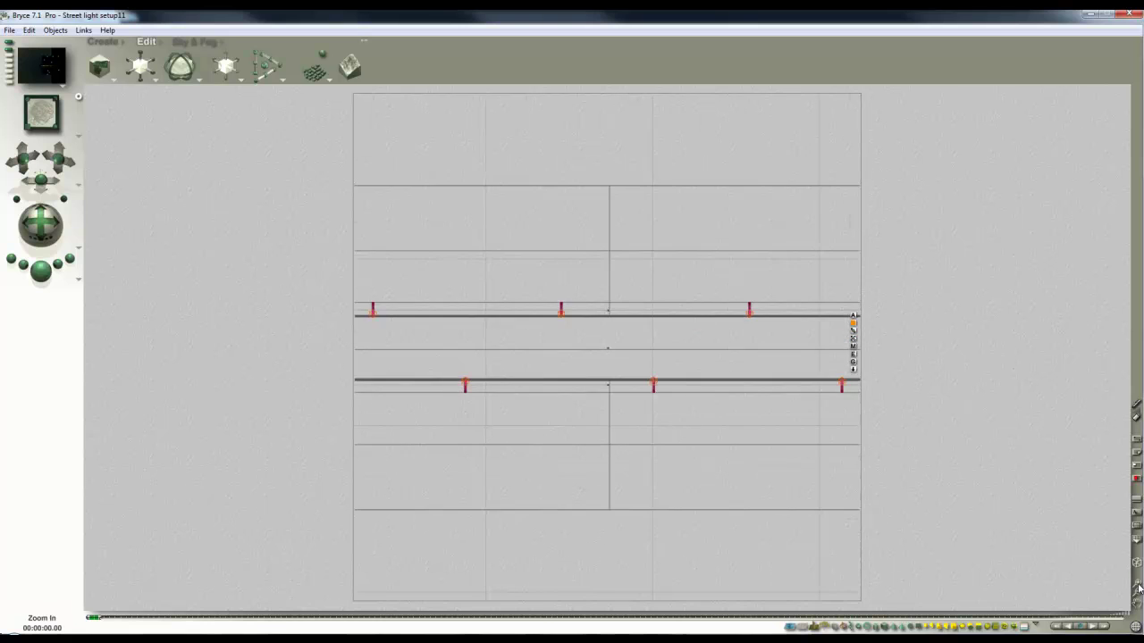
{"action": "left_click", "coordinate": [1137, 586]}
{"action": "left_click", "coordinate": [1136, 586]}
{"action": "left_click", "coordinate": [1136, 586]}
{"action": "mouse_move", "coordinate": [1138, 603]}
{"action": "left_mouse_down"}
{"action": "mouse_move", "coordinate": [1143, 593]}
{"action": "mouse_move", "coordinate": [1138, 602]}
{"action": "left_mouse_up"}
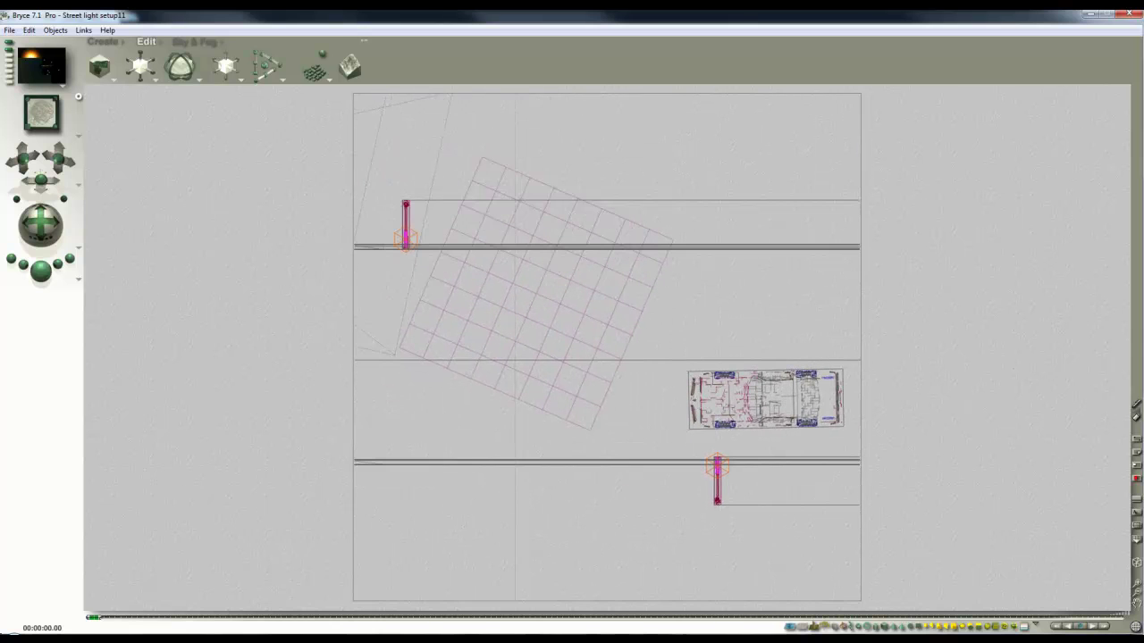
{"action": "left_click", "coordinate": [410, 242], "text": "ctrl"}
{"action": "left_click", "coordinate": [433, 272]}
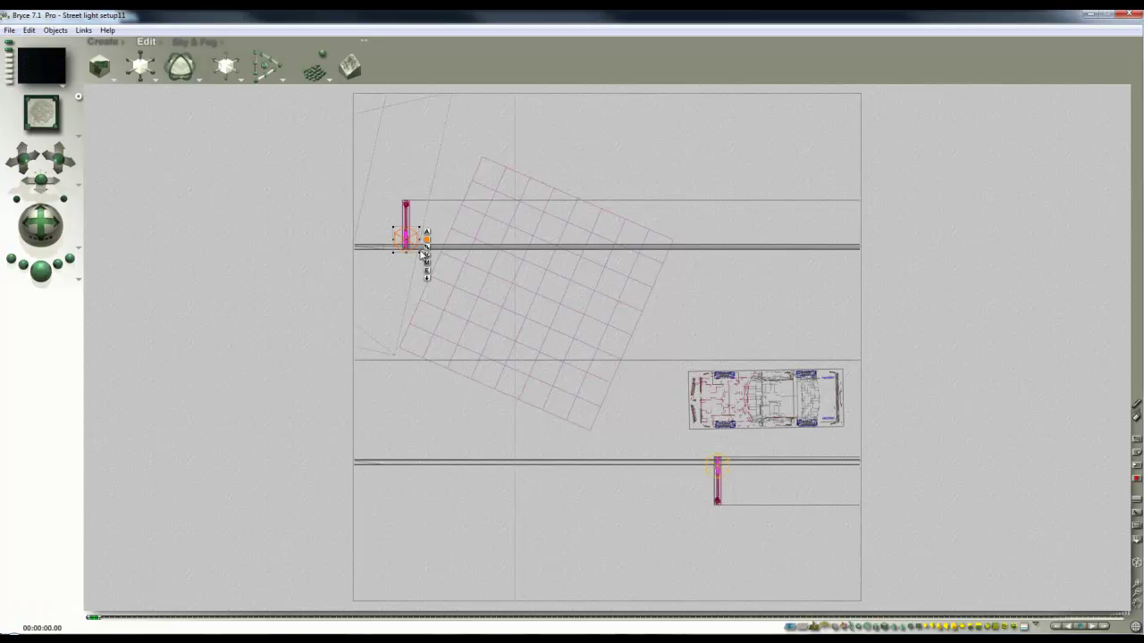
{"action": "left_click_drag", "start_coordinate": [410, 242], "coordinate": [686, 394]}
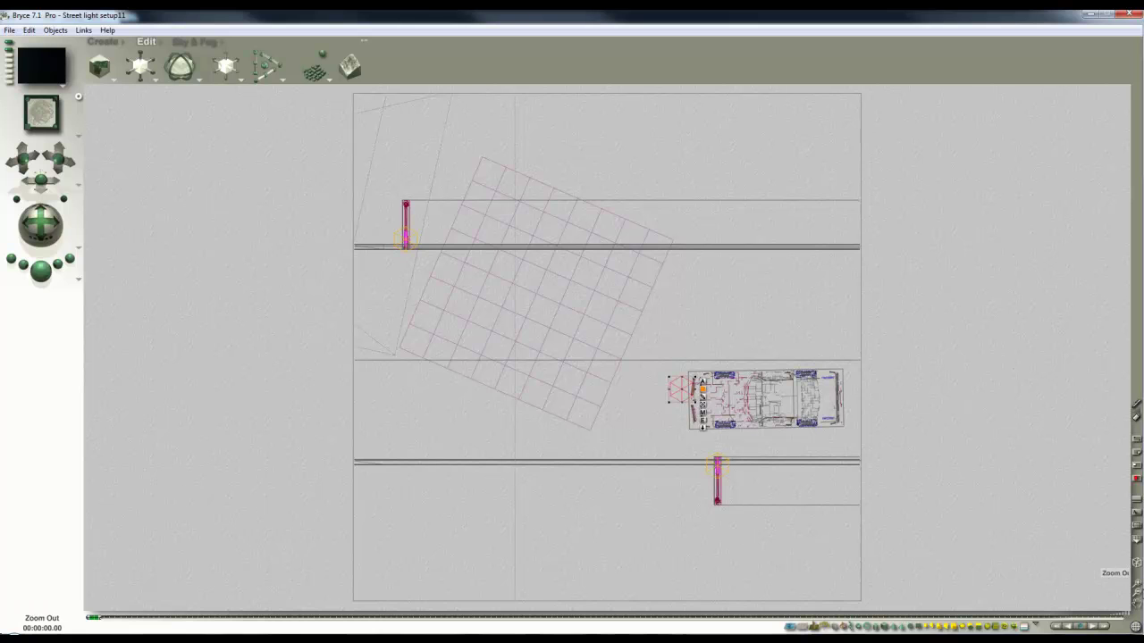
Step: From the side, rotate the spotlight around its Z axis to point ahead of the car and lower it to headlight height
{"action": "left_click", "coordinate": [1137, 585]}
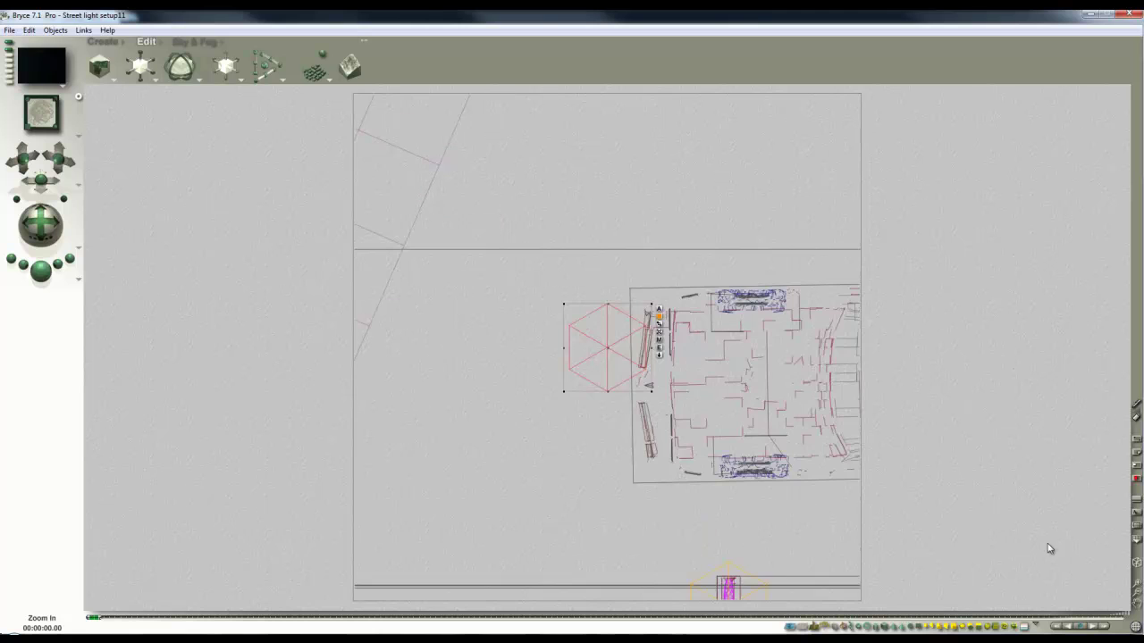
{"action": "key", "text": "3"}
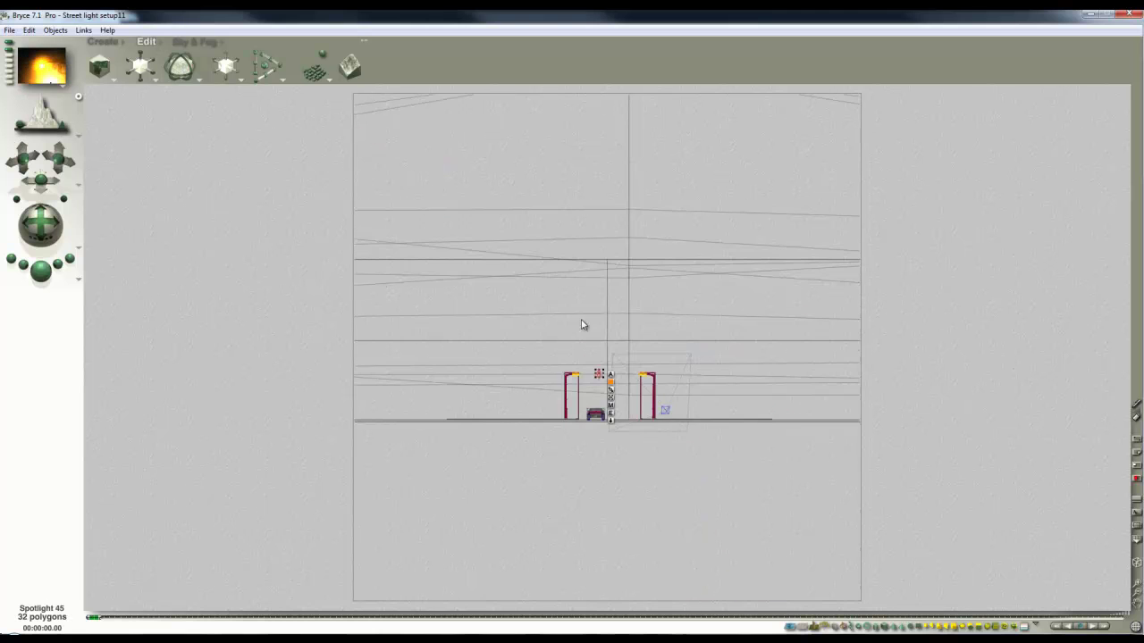
{"action": "key", "text": "4"}
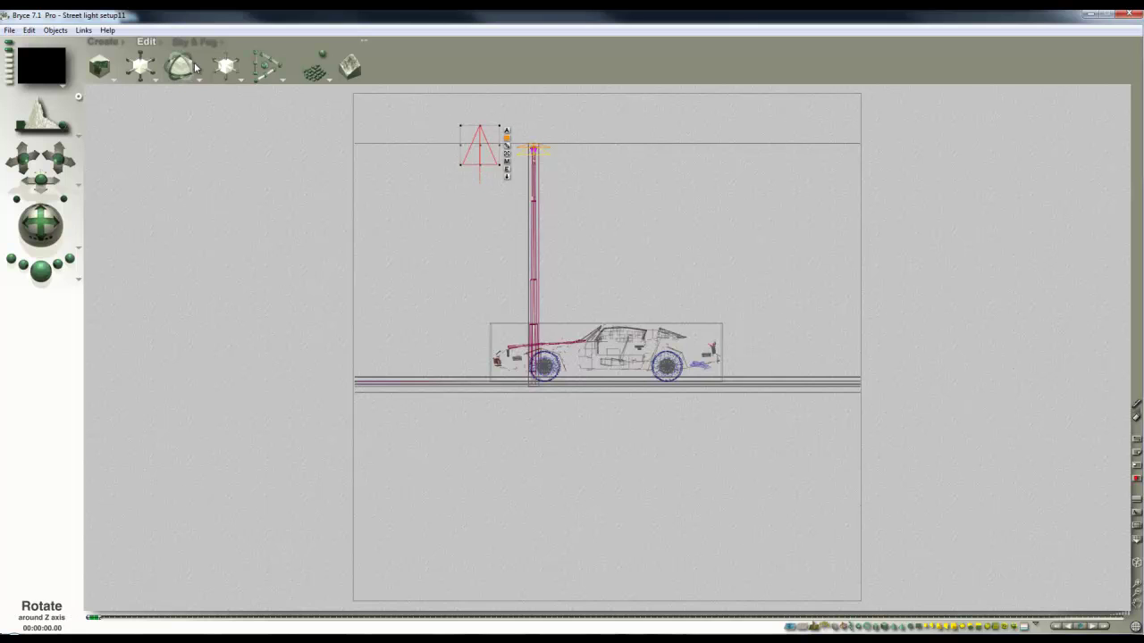
{"action": "mouse_move", "coordinate": [194, 64]}
{"action": "left_mouse_down"}
{"action": "mouse_move", "coordinate": [164, 64]}
{"action": "mouse_move", "coordinate": [188, 68]}
{"action": "left_mouse_up"}
{"action": "left_click_drag", "start_coordinate": [463, 154], "coordinate": [494, 360]}
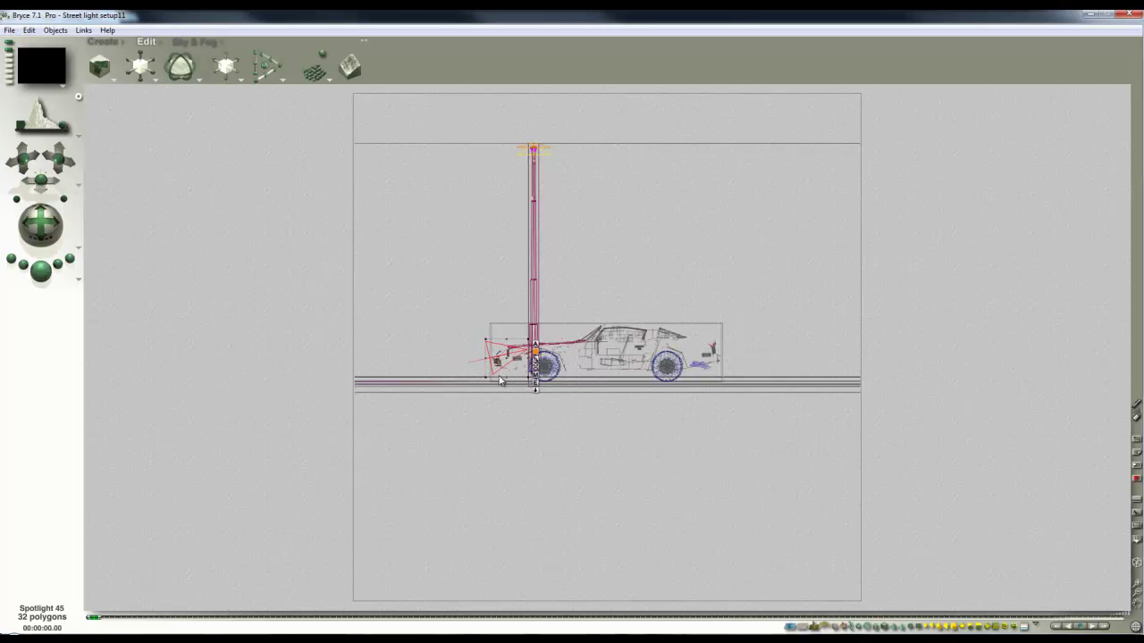
Step: Duplicate the headlight spotlight and shift the copy across to the car's other headlight in the top view
{"action": "key", "text": "2"}
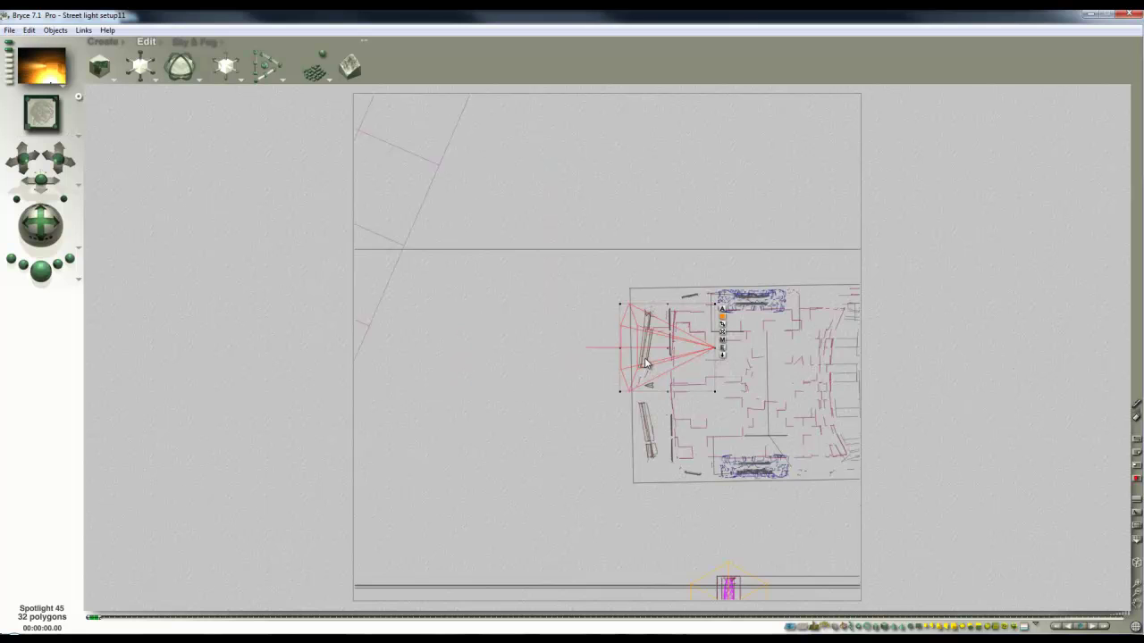
{"action": "key", "text": "ctrl+d"}
{"action": "key", "text": "Down"}
{"action": "key", "text": "Down"}
{"action": "key", "text": "Down"}
{"action": "key", "text": "Down"}
{"action": "key", "text": "Down"}
{"action": "key", "text": "Down"}
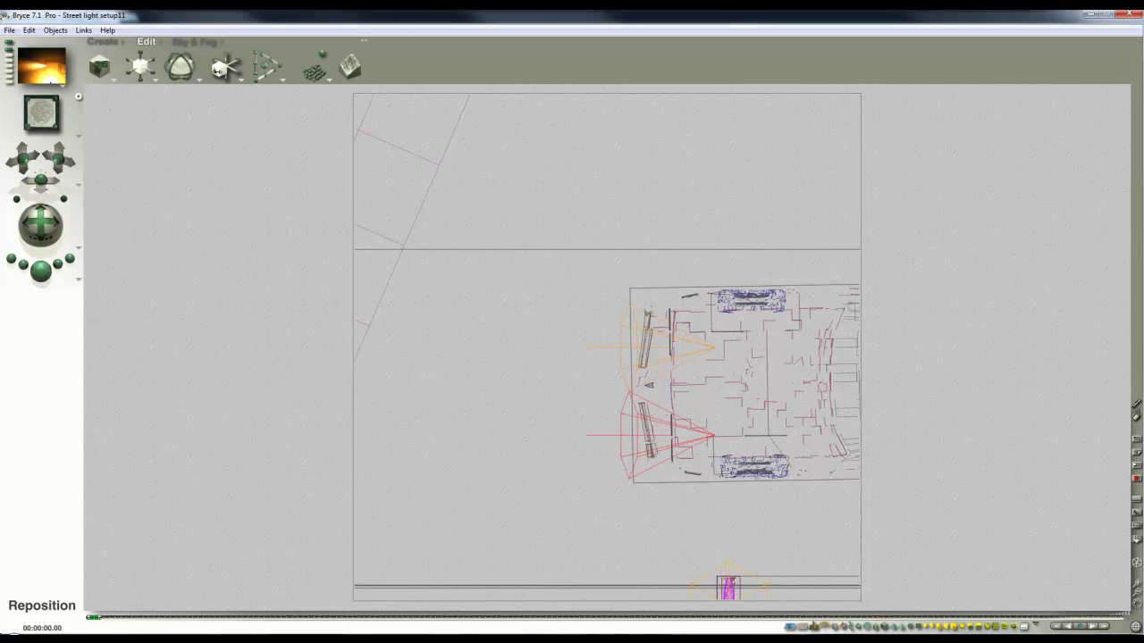
Step: Assign each of the two headlight spotlights to the same brown light family, separate from the Fog light family
{"action": "left_click", "coordinate": [723, 409]}
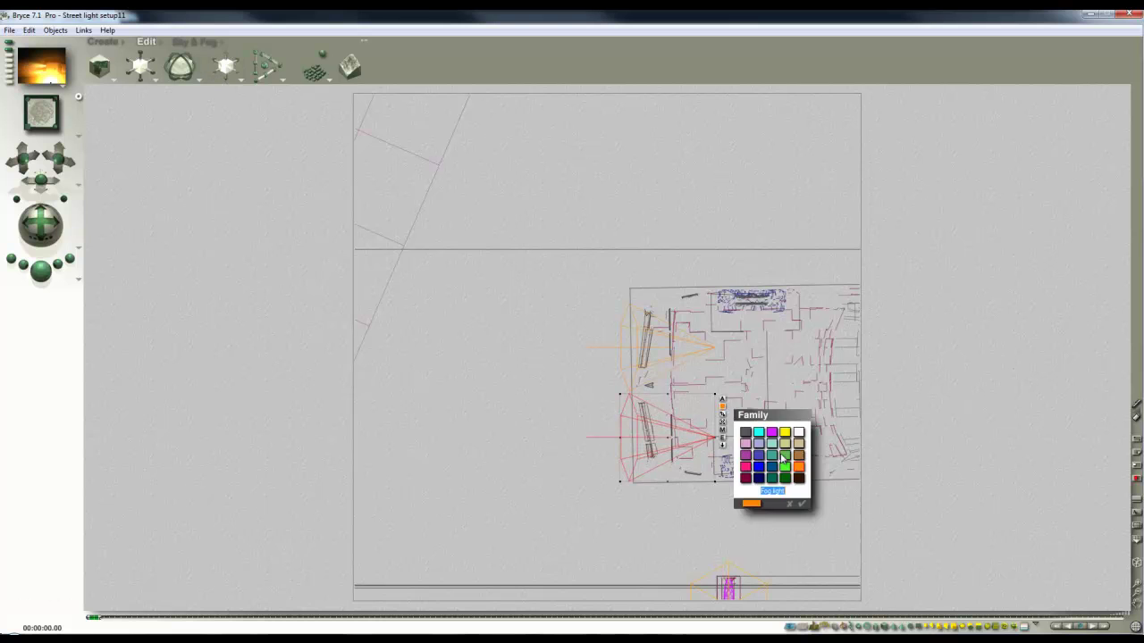
{"action": "left_click", "coordinate": [801, 455]}
{"action": "right_click", "coordinate": [679, 354]}
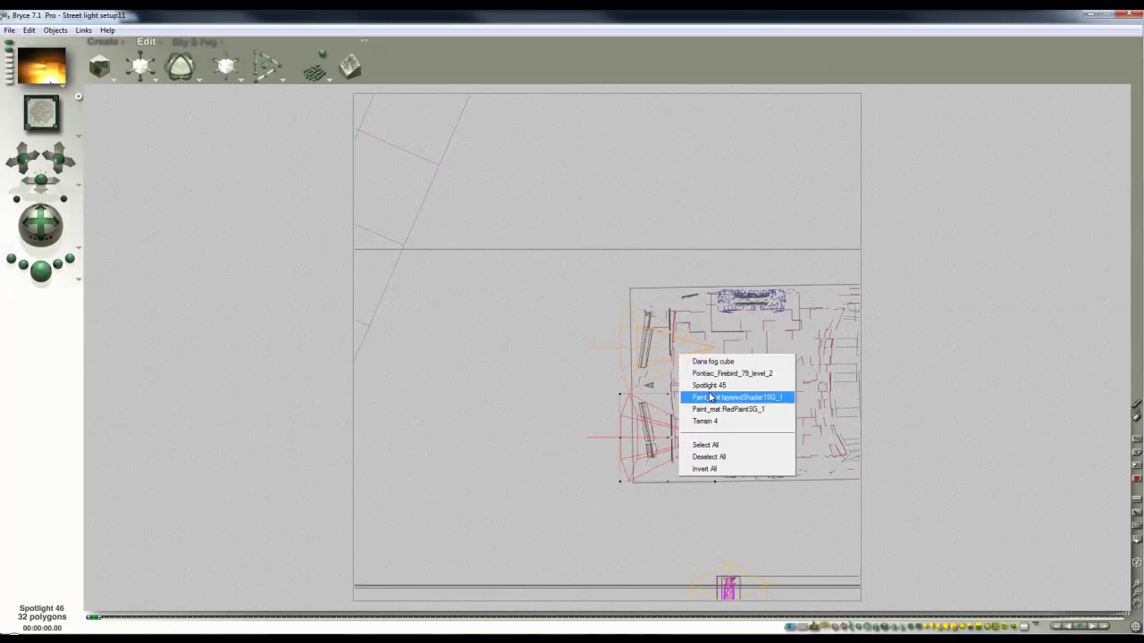
{"action": "left_click", "coordinate": [708, 385]}
{"action": "left_click", "coordinate": [723, 318]}
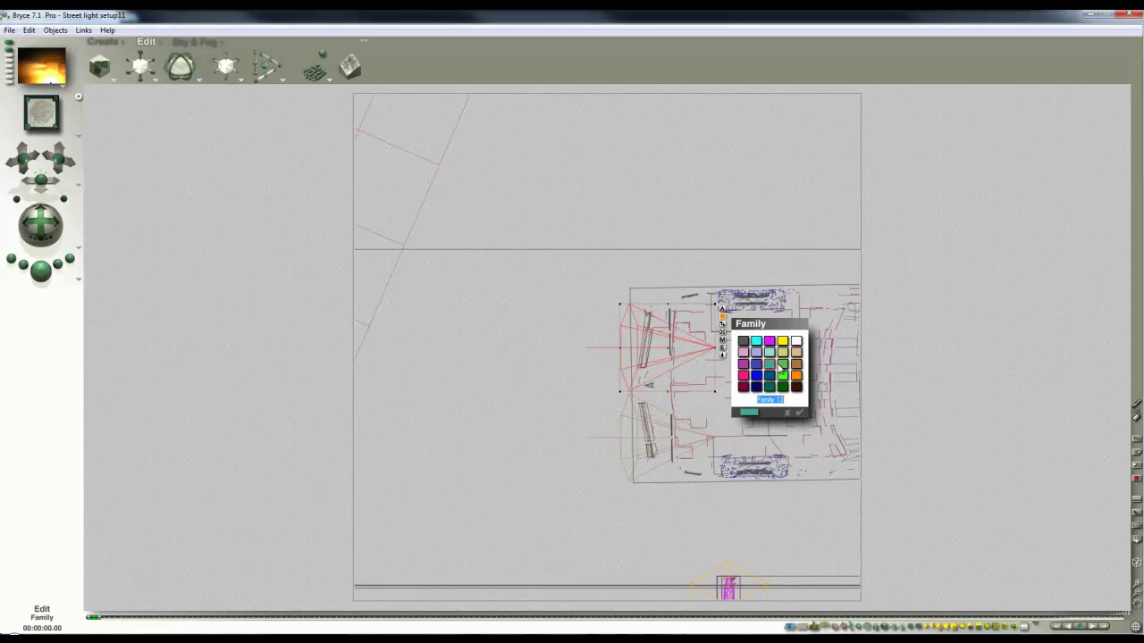
{"action": "left_click", "coordinate": [801, 365]}
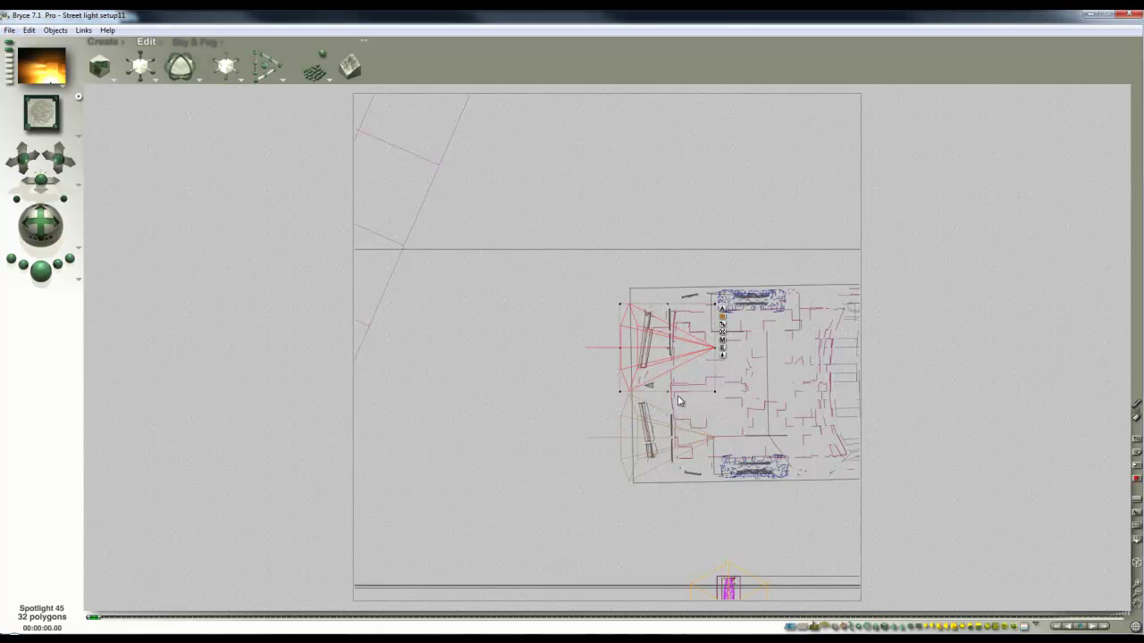
Step: For both headlight spotlights, remove the orange and yellow gradient colours, move black to 44%, and render the area around the car
{"action": "left_click", "coordinate": [652, 433], "text": "ctrl"}
{"action": "left_click", "coordinate": [681, 461], "text": "shift"}
{"action": "left_click", "coordinate": [723, 355]}
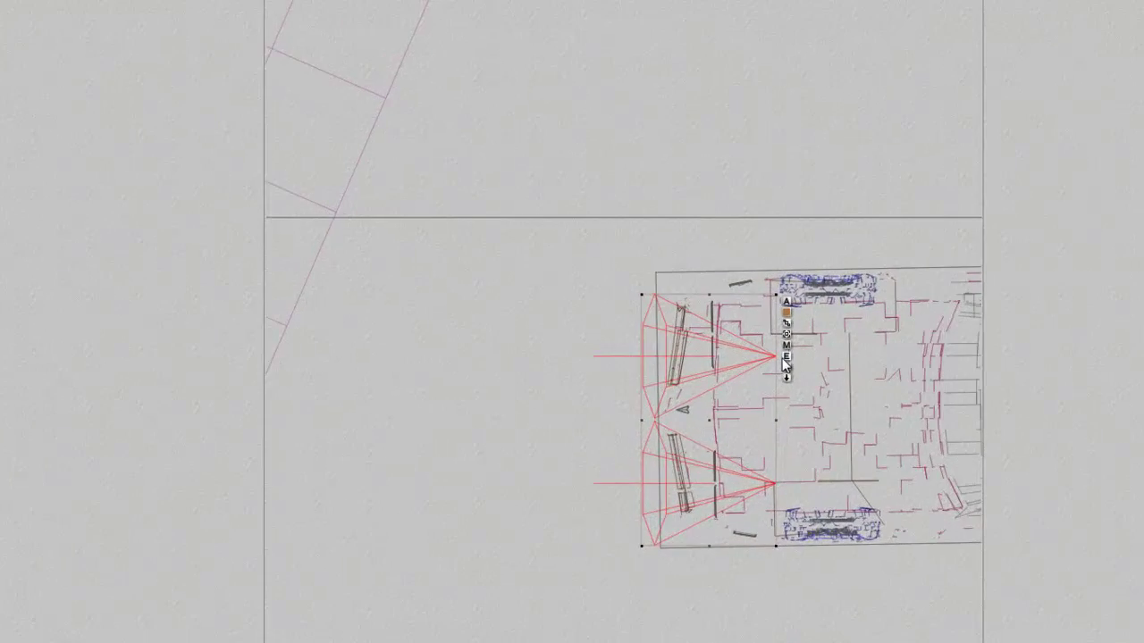
{"action": "left_click", "coordinate": [829, 223]}
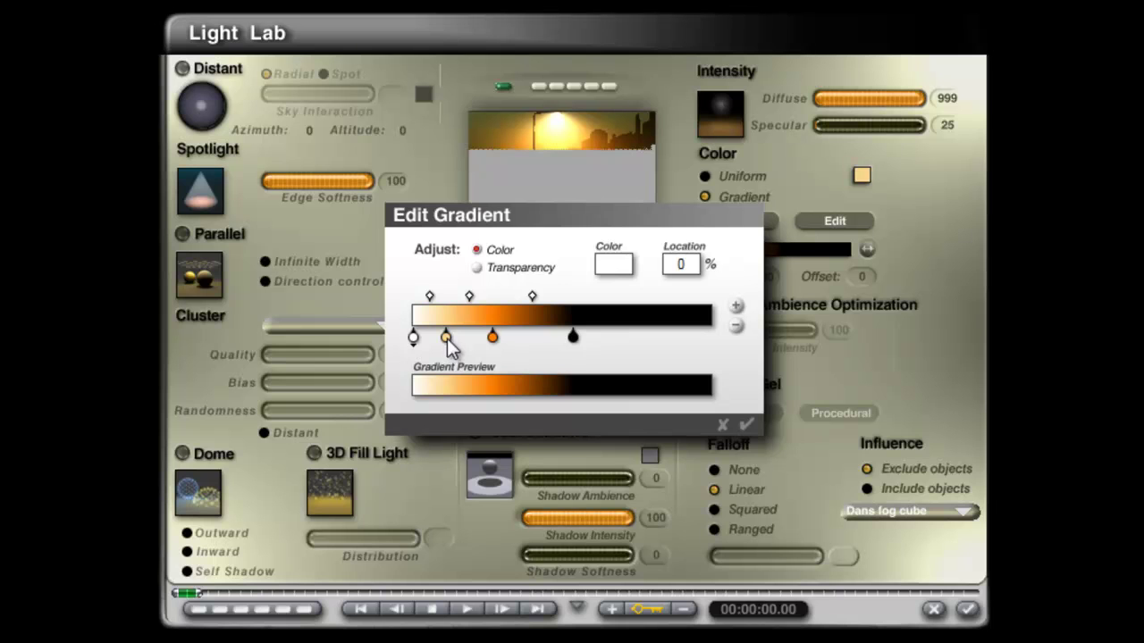
{"action": "left_click", "coordinate": [492, 337]}
{"action": "left_click", "coordinate": [735, 326]}
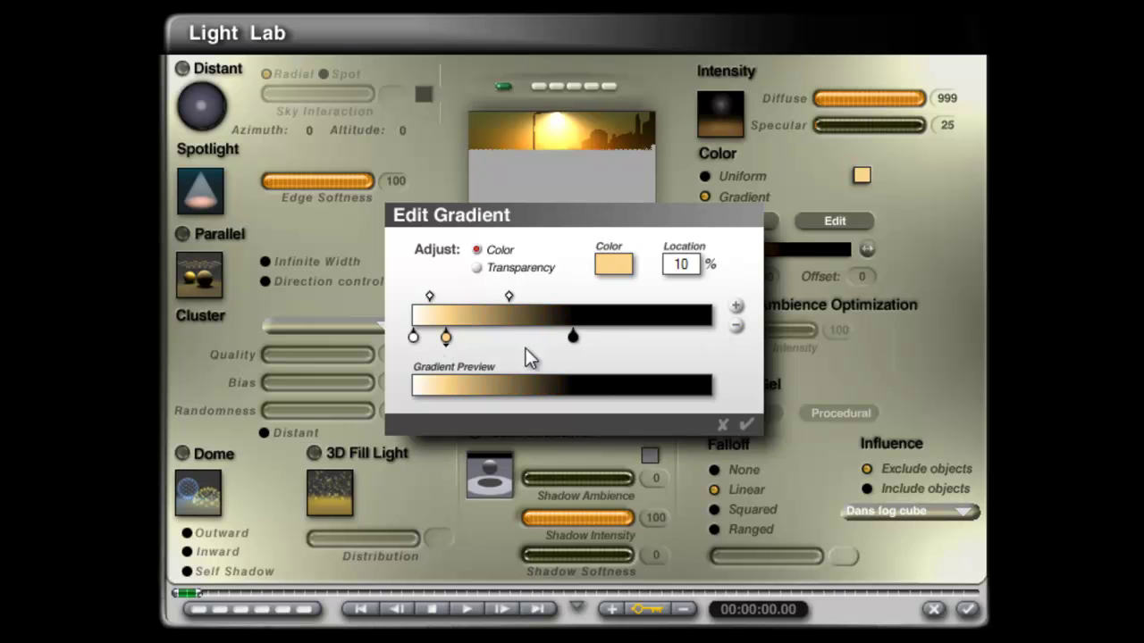
{"action": "left_click", "coordinate": [737, 325]}
{"action": "left_click_drag", "start_coordinate": [573, 338], "coordinate": [545, 338]}
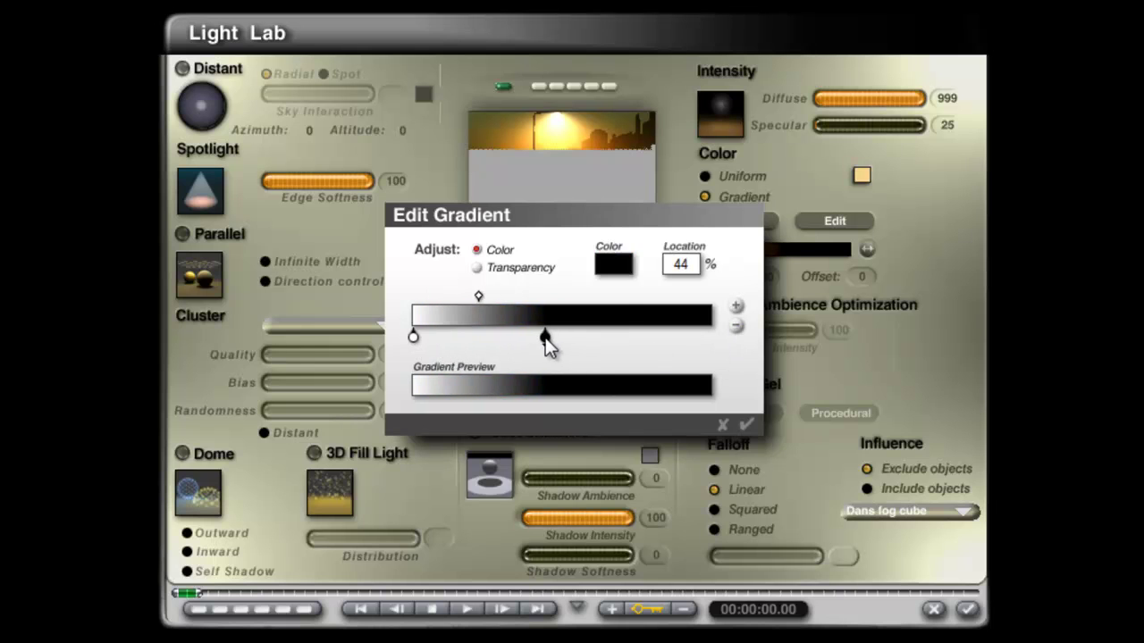
{"action": "left_click", "coordinate": [746, 424]}
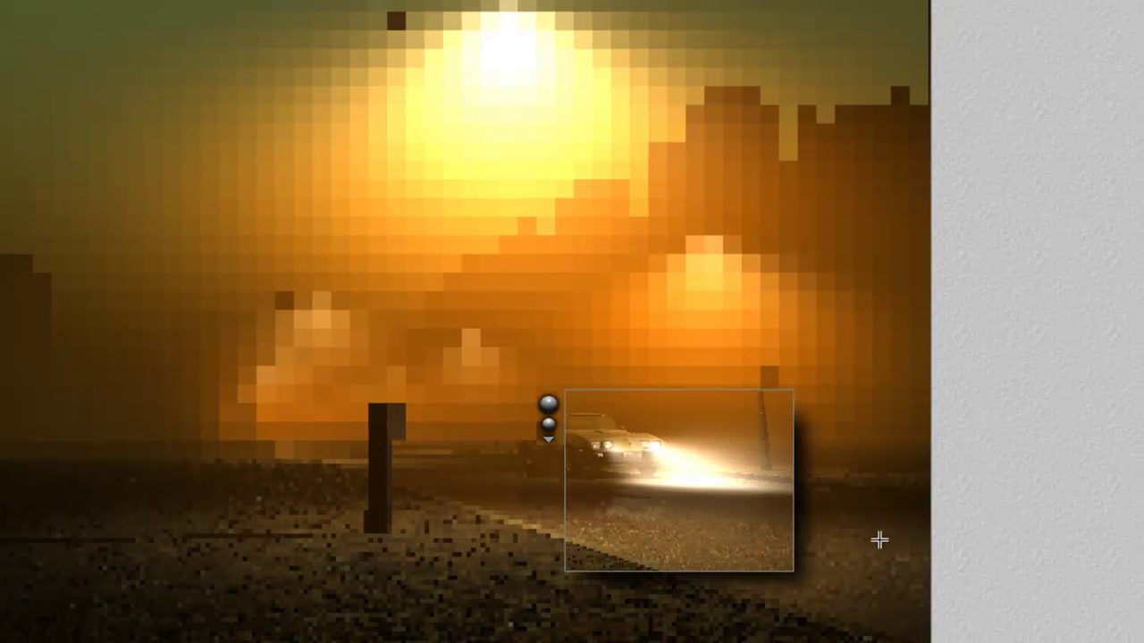
{"action": "left_click_drag", "start_coordinate": [879, 540], "coordinate": [720, 404]}
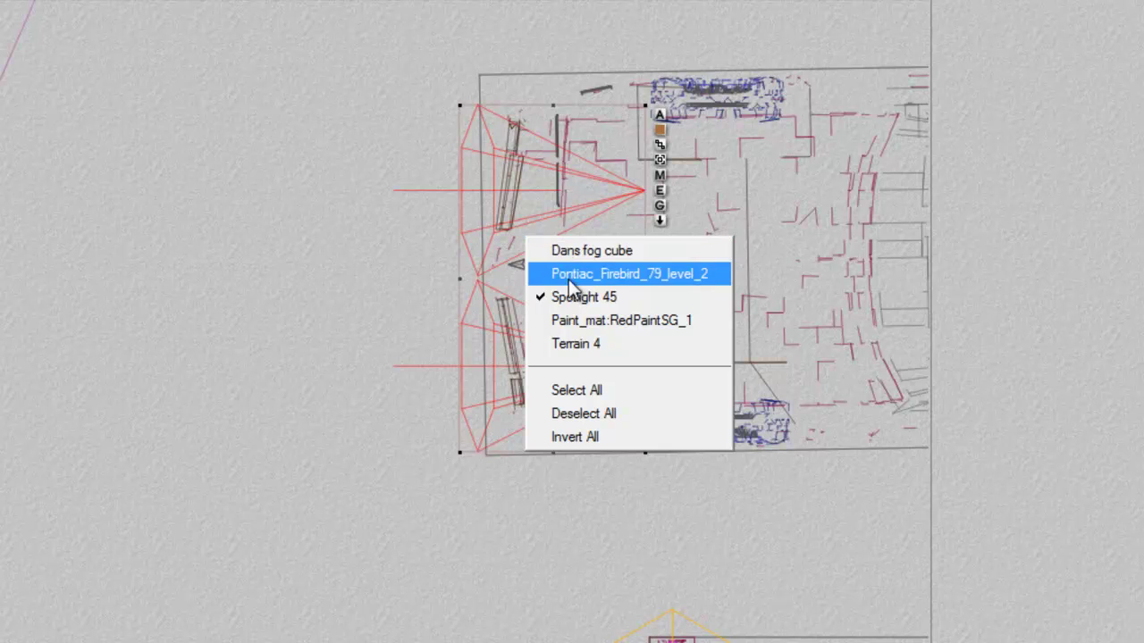
Step: Pick Spotlight 45 on its own in the top view and nudge its position six steps
{"action": "left_click", "coordinate": [573, 294]}
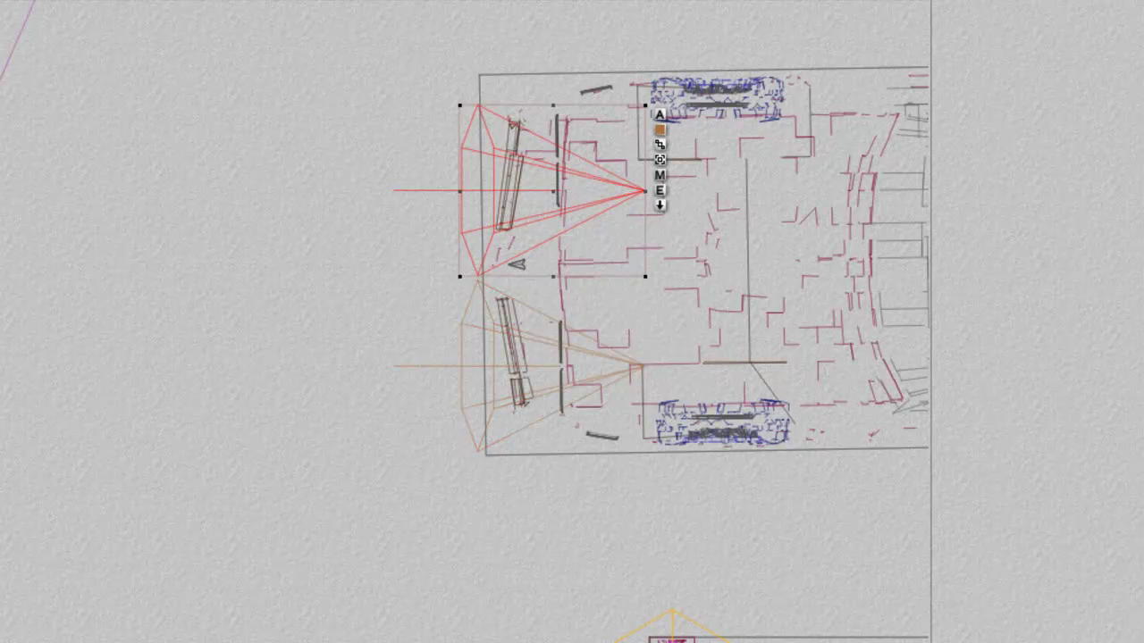
{"action": "key", "text": "Up"}
{"action": "key", "text": "Up"}
{"action": "key", "text": "Up"}
{"action": "key", "text": "Up"}
{"action": "key", "text": "Up"}
{"action": "key", "text": "Up"}
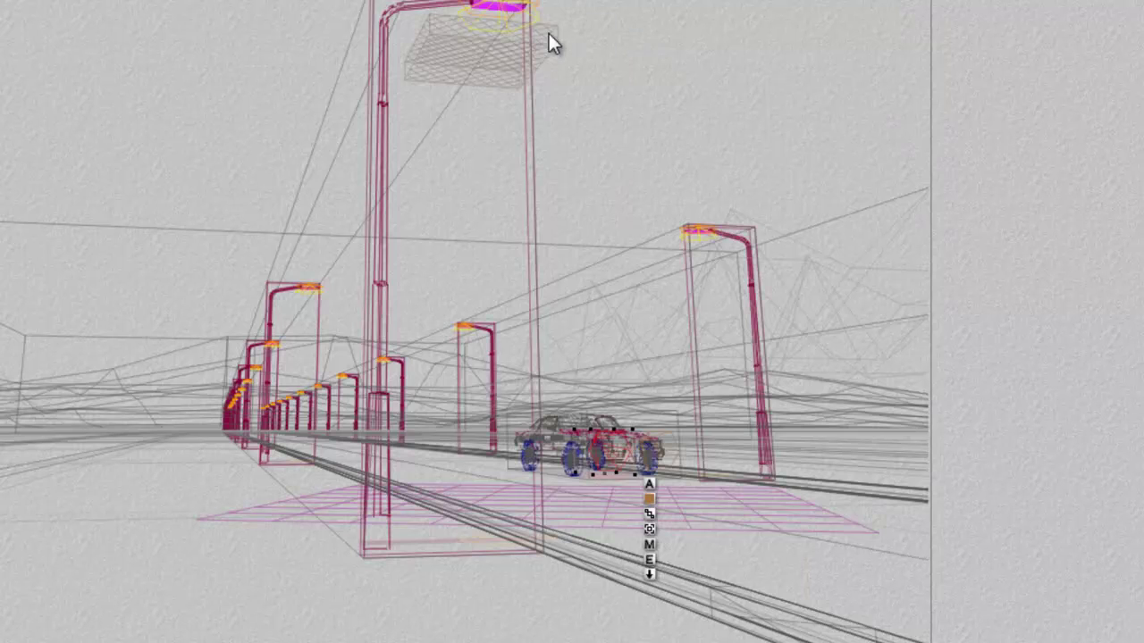
Step: Select Slab 2 in the sky, unhide and unlock it in its object attributes, and render the scene
{"action": "left_click", "coordinate": [479, 58]}
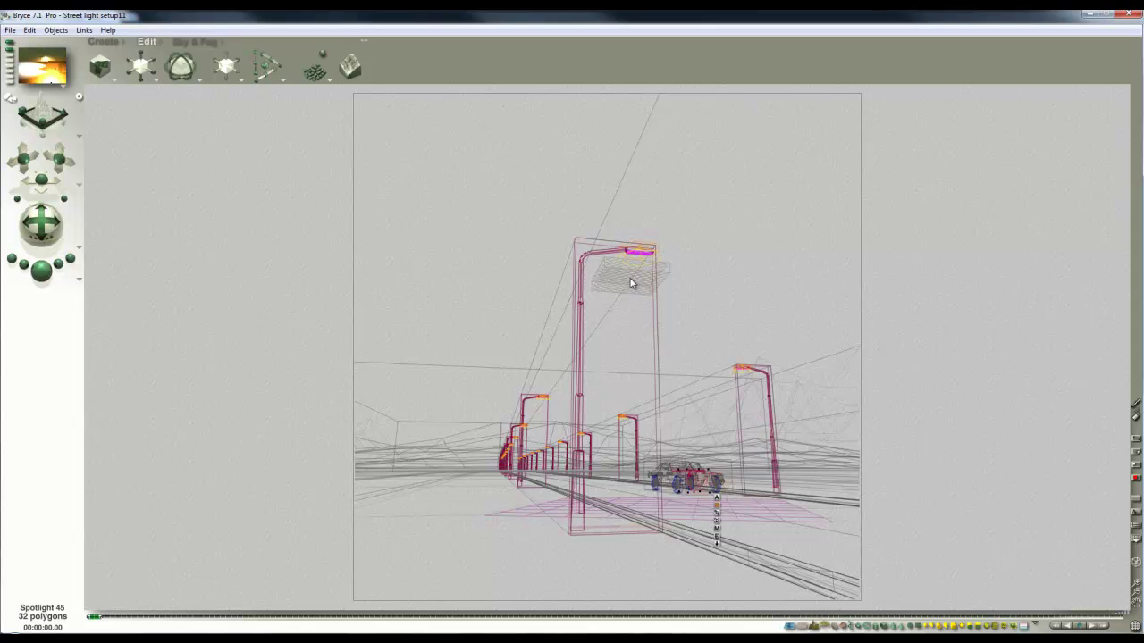
{"action": "key", "text": "ctrl+e"}
{"action": "left_click", "coordinate": [757, 472]}
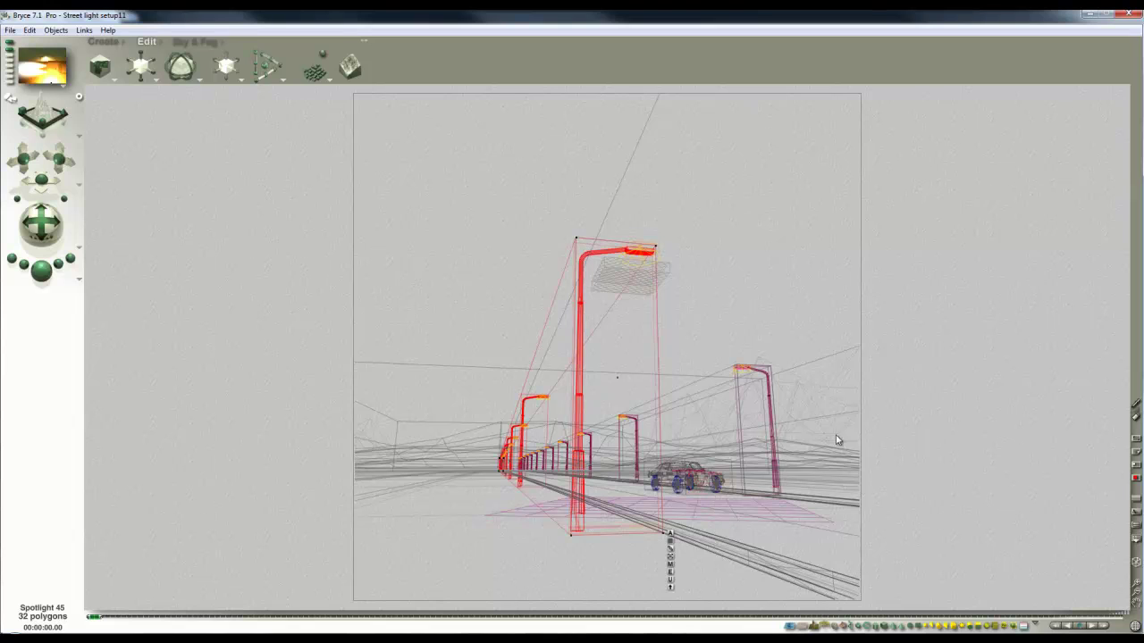
{"action": "right_click", "coordinate": [618, 273]}
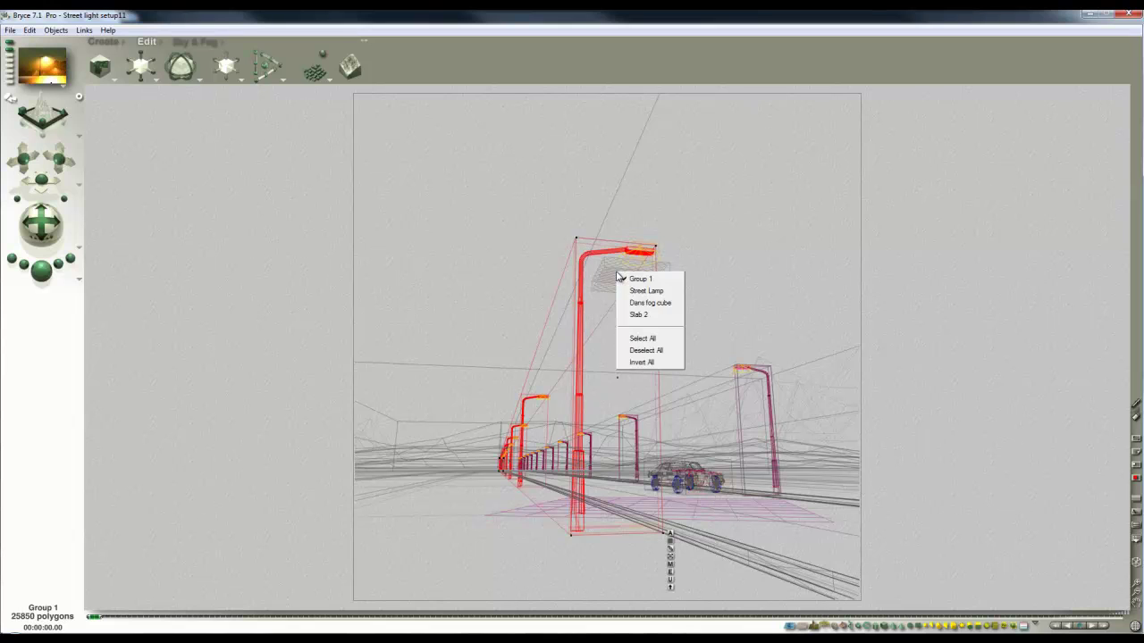
{"action": "left_click", "coordinate": [650, 315]}
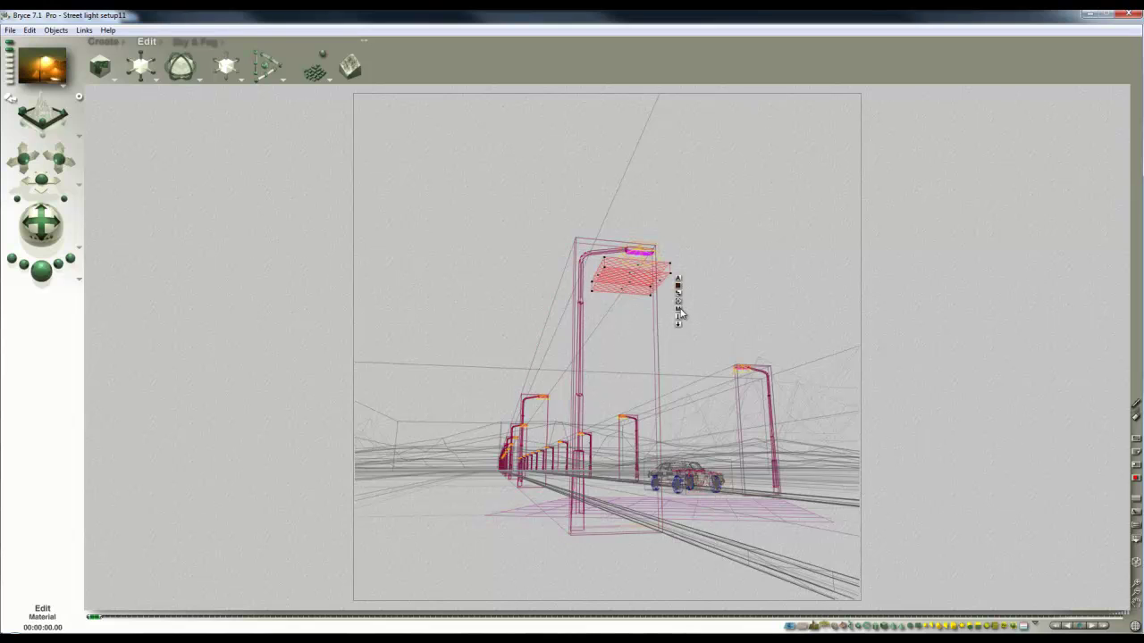
{"action": "left_click", "coordinate": [677, 279]}
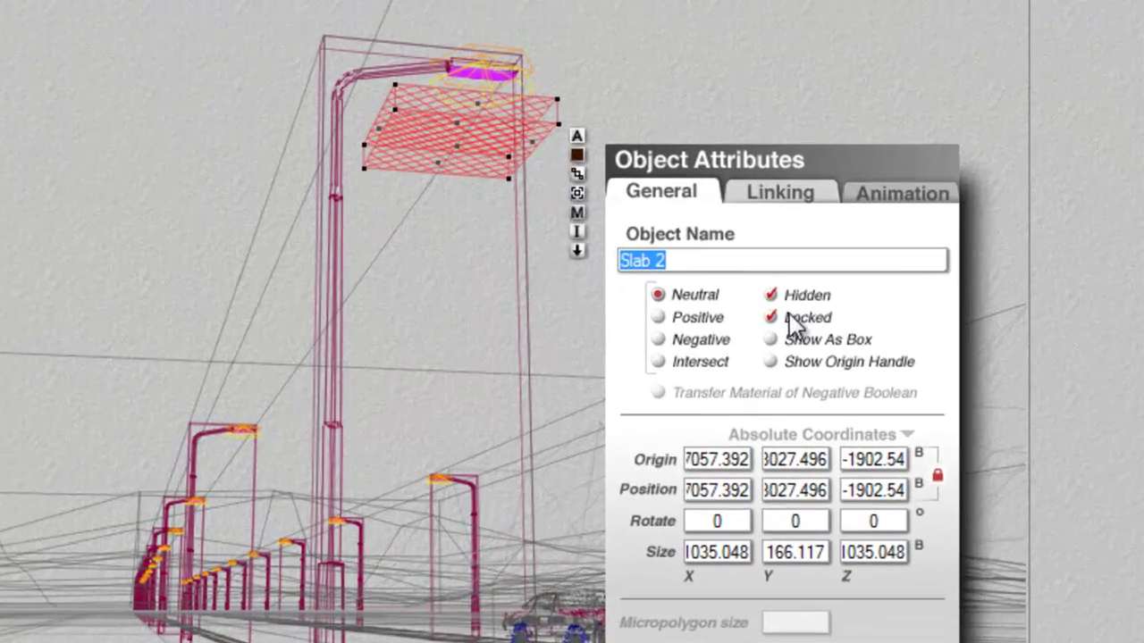
{"action": "key", "text": "Return"}
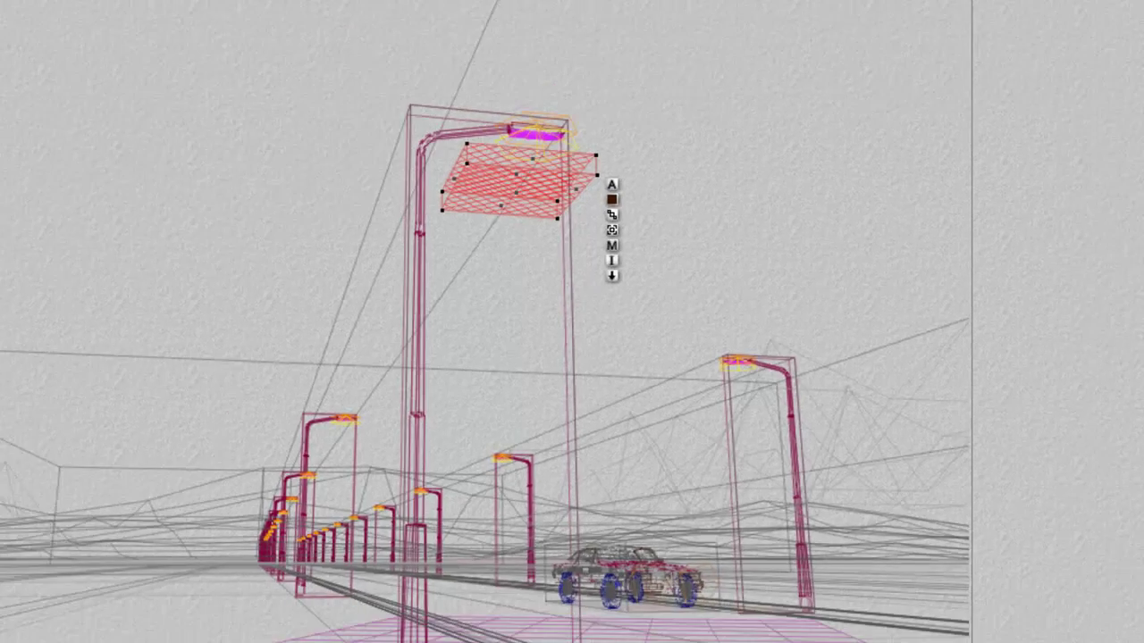
{"action": "left_click", "coordinate": [42, 271]}
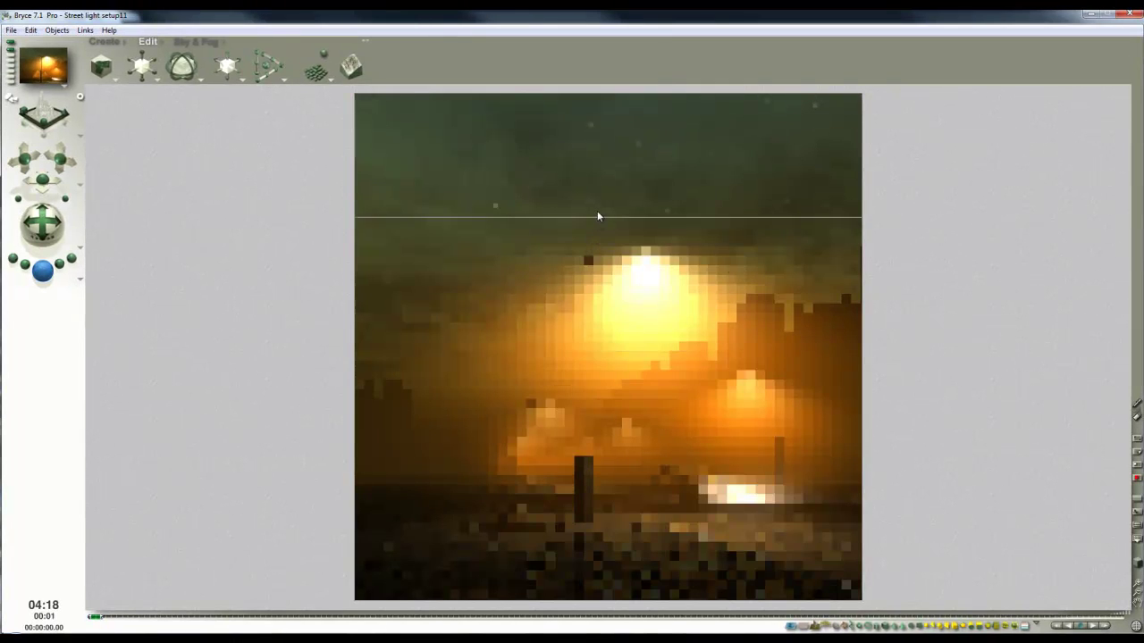
{"action": "left_click_drag", "start_coordinate": [535, 359], "coordinate": [435, 286]}
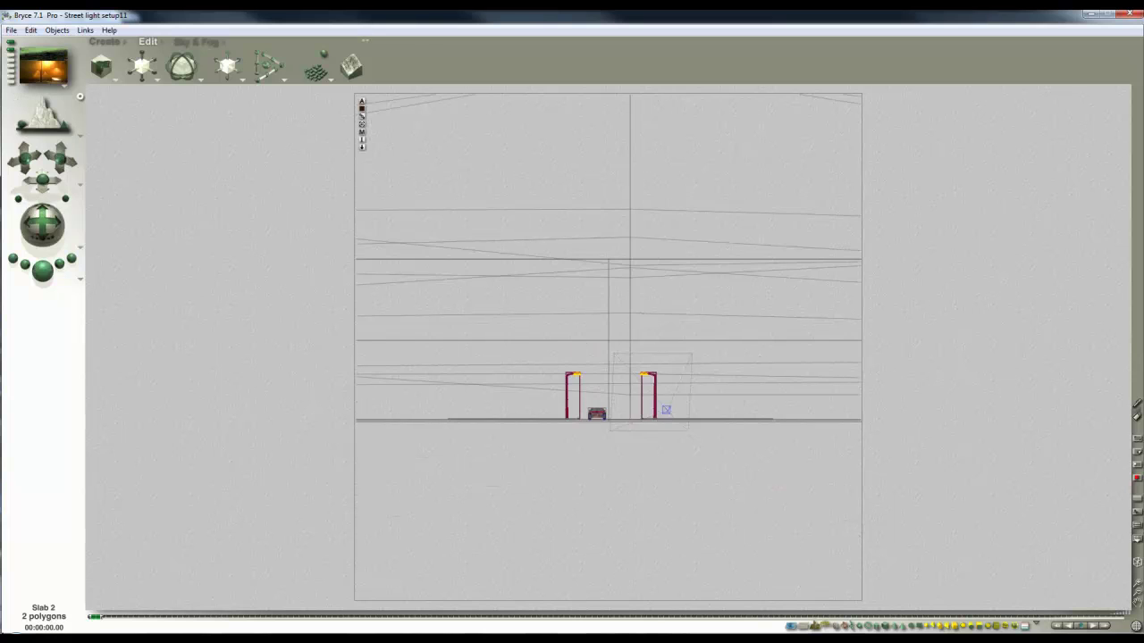
Step: Increase Slab 2's vertical thickness in the front view, and render the scene from the camera
{"action": "left_click", "coordinate": [1138, 599]}
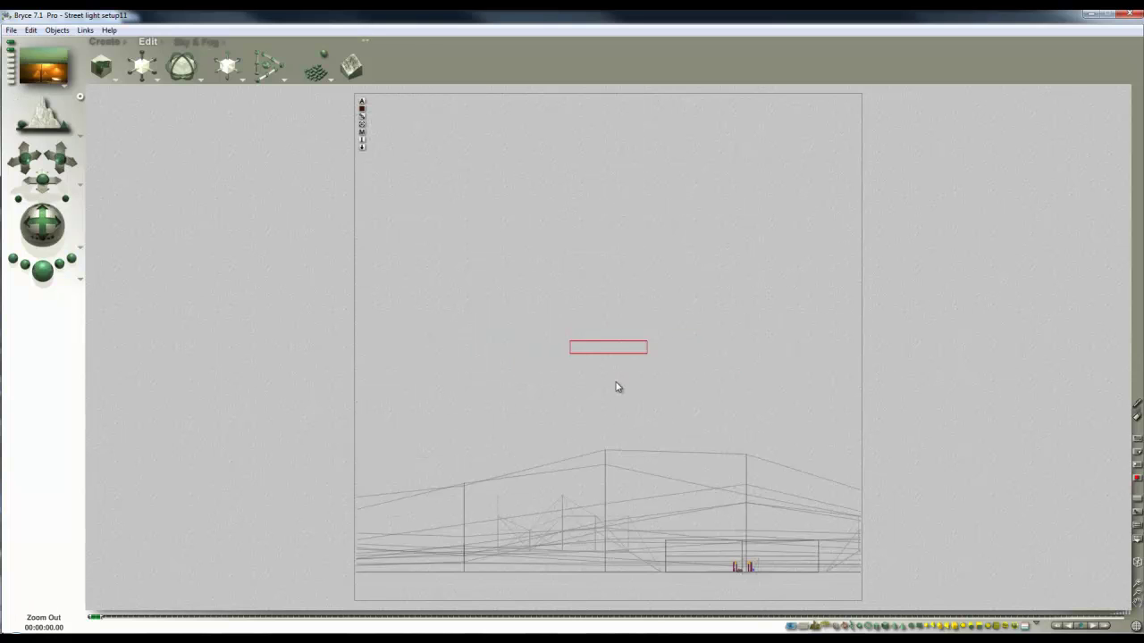
{"action": "left_click_drag", "start_coordinate": [141, 57], "coordinate": [177, 58]}
{"action": "key", "text": "1"}
{"action": "left_click", "coordinate": [44, 270]}
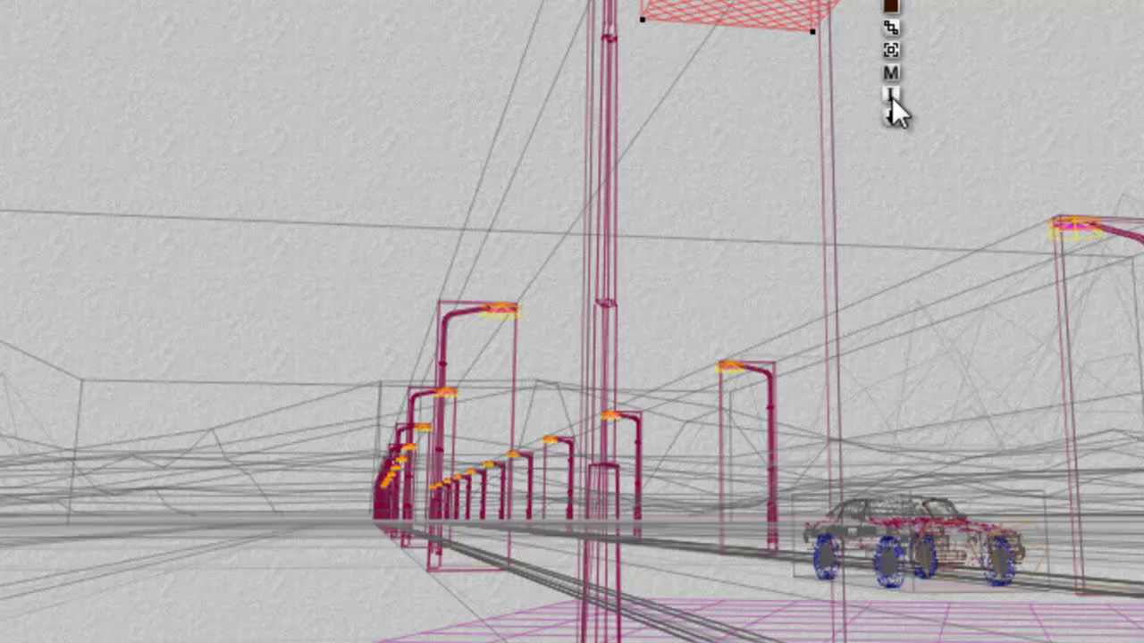
Step: Set the Quality / Speed of the Dans fog cube volume material to 80 and render the scene
{"action": "right_click", "coordinate": [672, 308]}
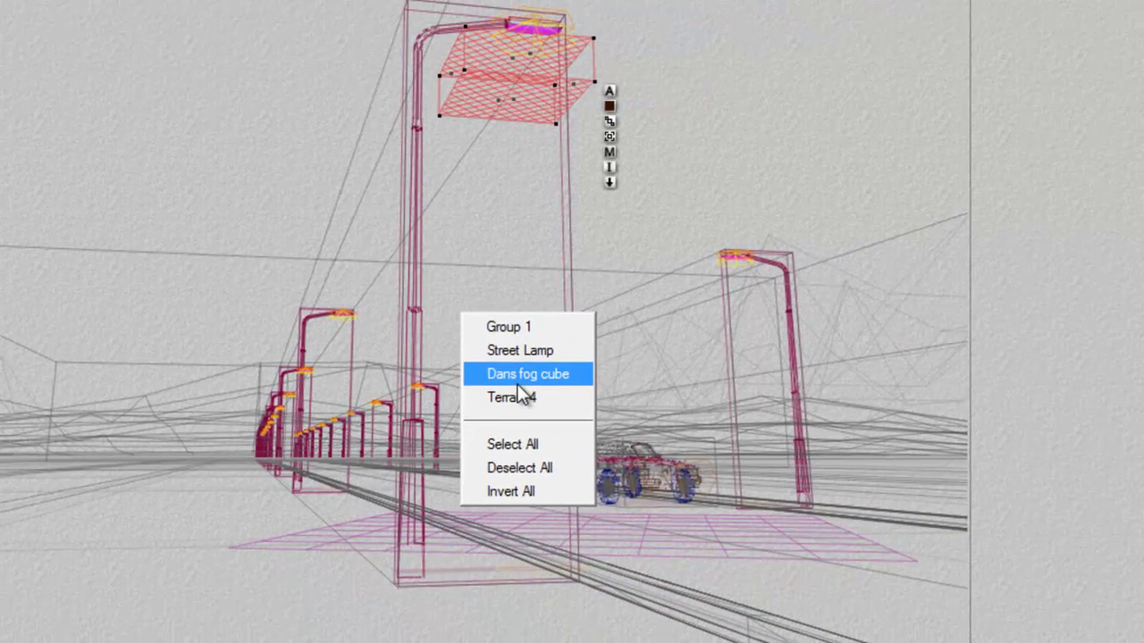
{"action": "left_click", "coordinate": [758, 399]}
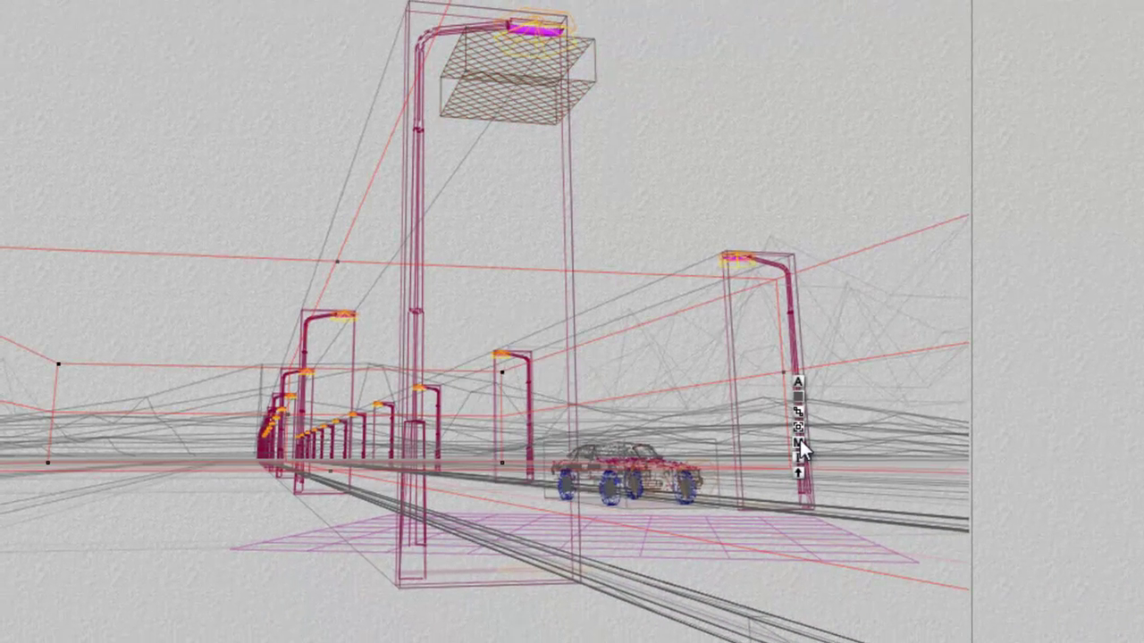
{"action": "left_click", "coordinate": [798, 440]}
{"action": "left_click", "coordinate": [414, 468]}
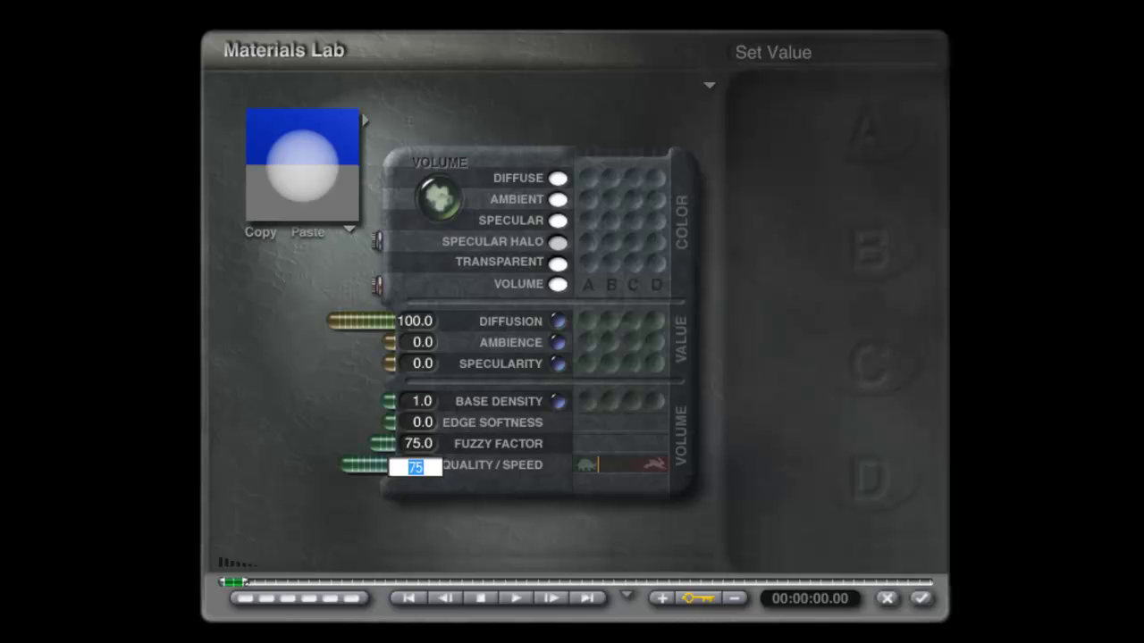
{"action": "type", "text": "80"}
{"action": "key", "text": "Return"}
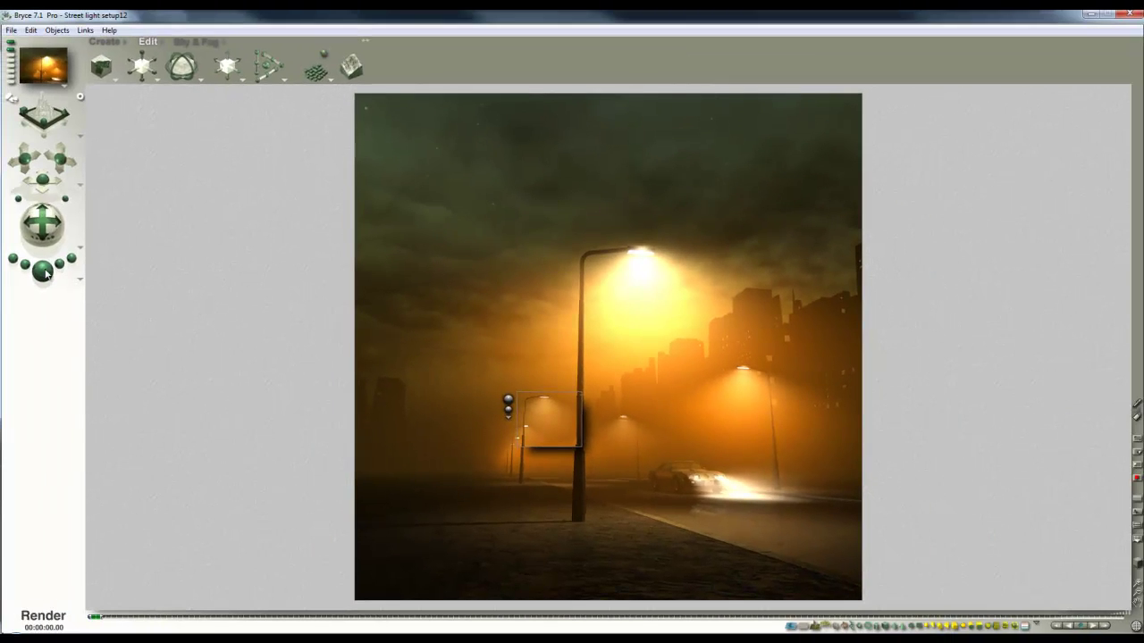
{"action": "left_click", "coordinate": [43, 271]}
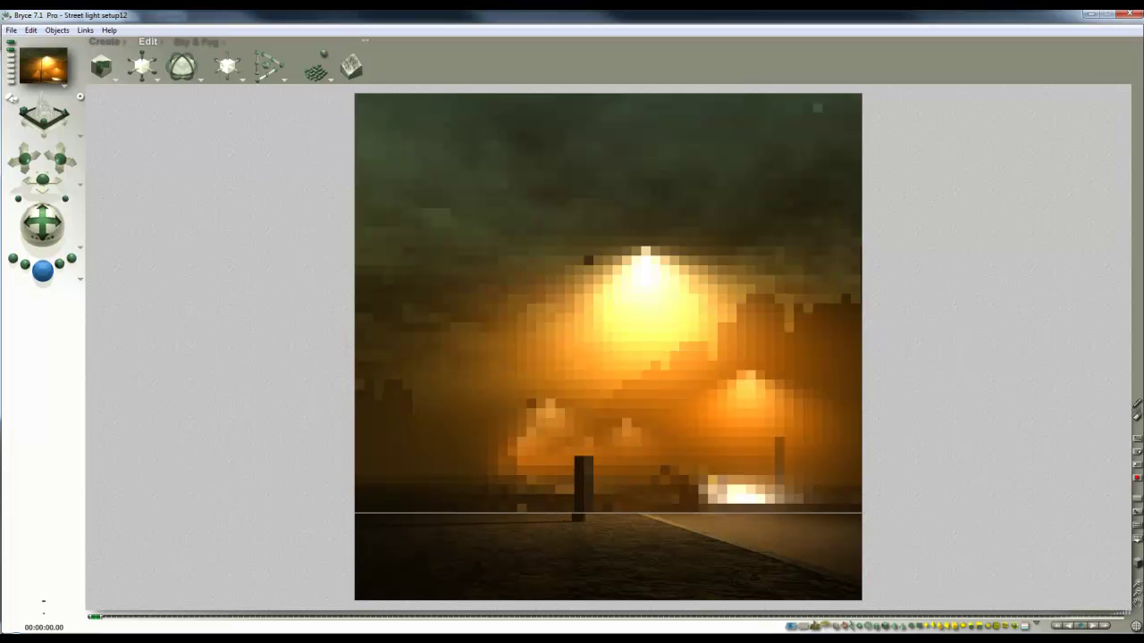